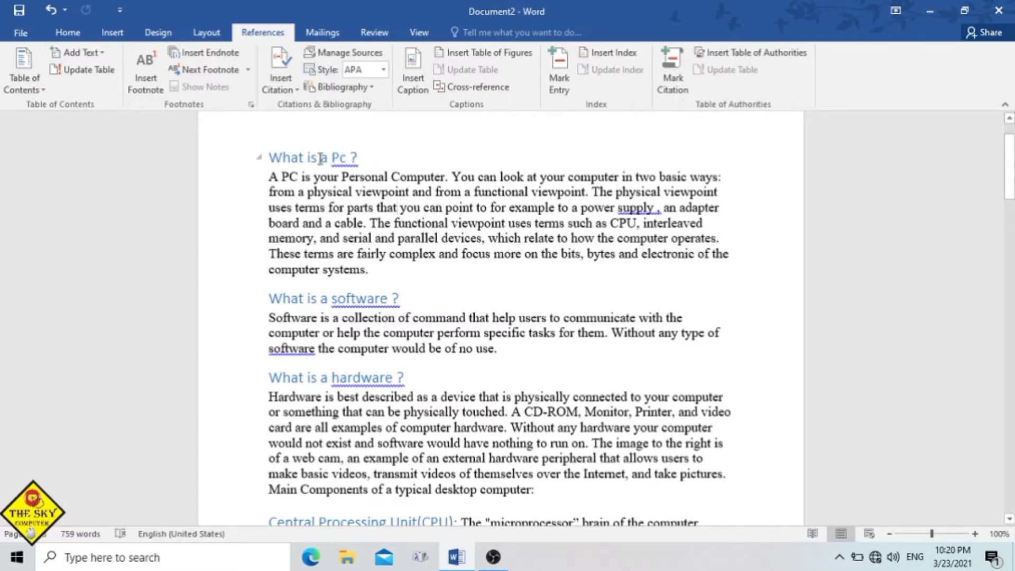
# Apply the Heading 1 style to the "What is a Pc ?" title
pyautogui.moveTo(317, 158); pyautogui.dragTo(361, 159)
pyautogui.tripleClick(272, 154)
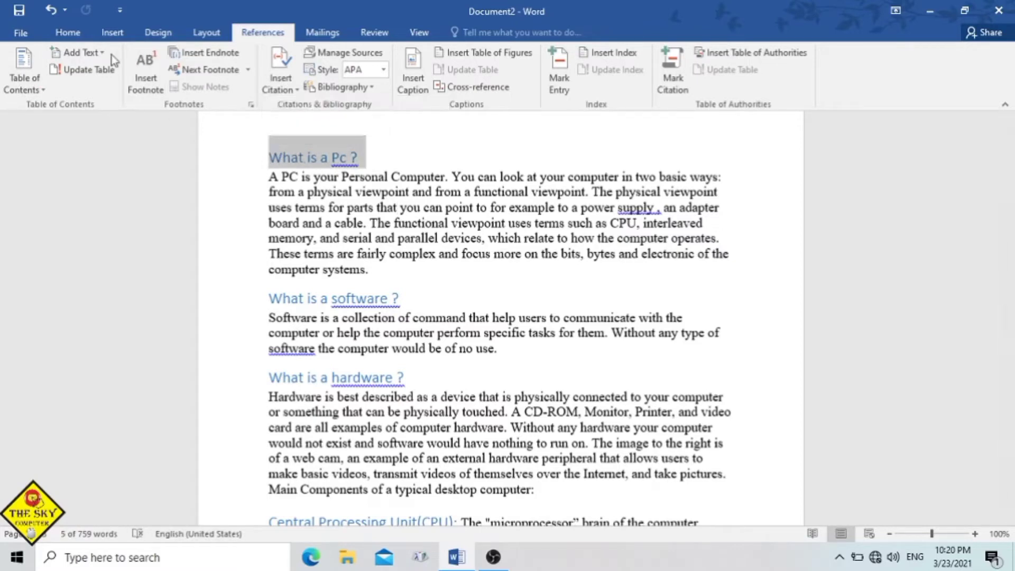
pyautogui.click(68, 34)
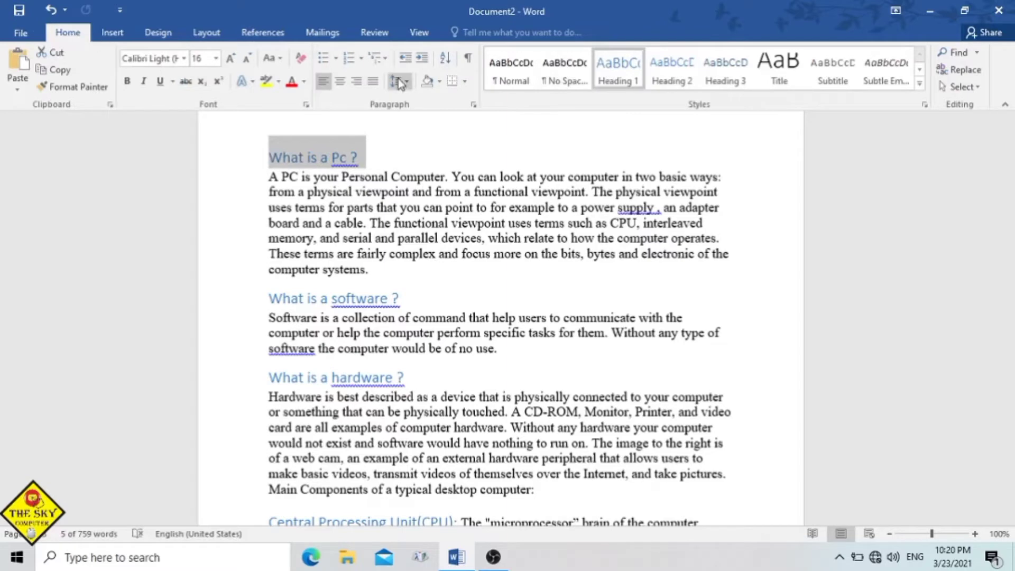
pyautogui.click(621, 74)
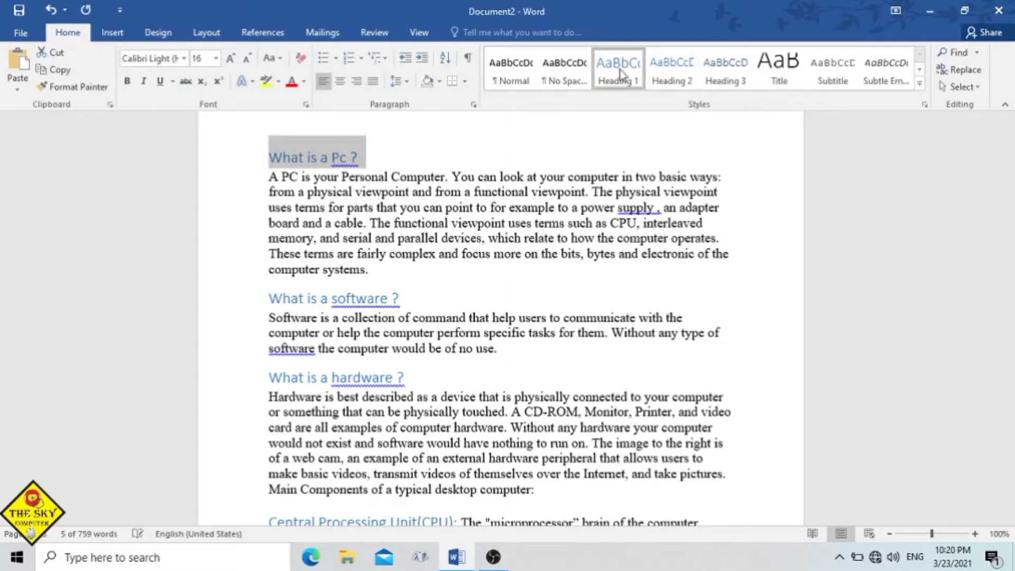
pyautogui.click(409, 155)
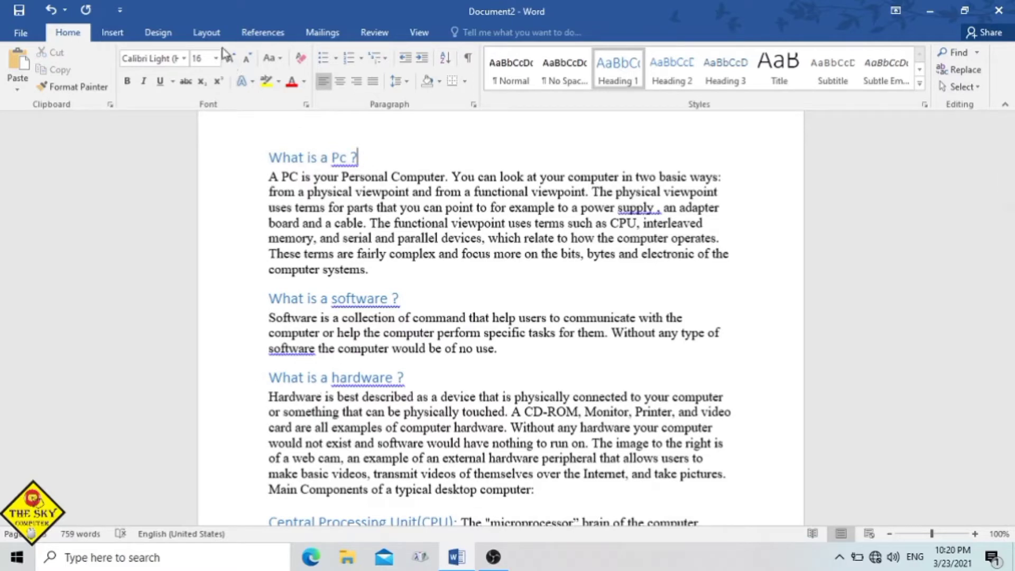
# Insert an Automatic Table 1 table of contents above the "What is a Pc ?" heading
pyautogui.click(264, 33)
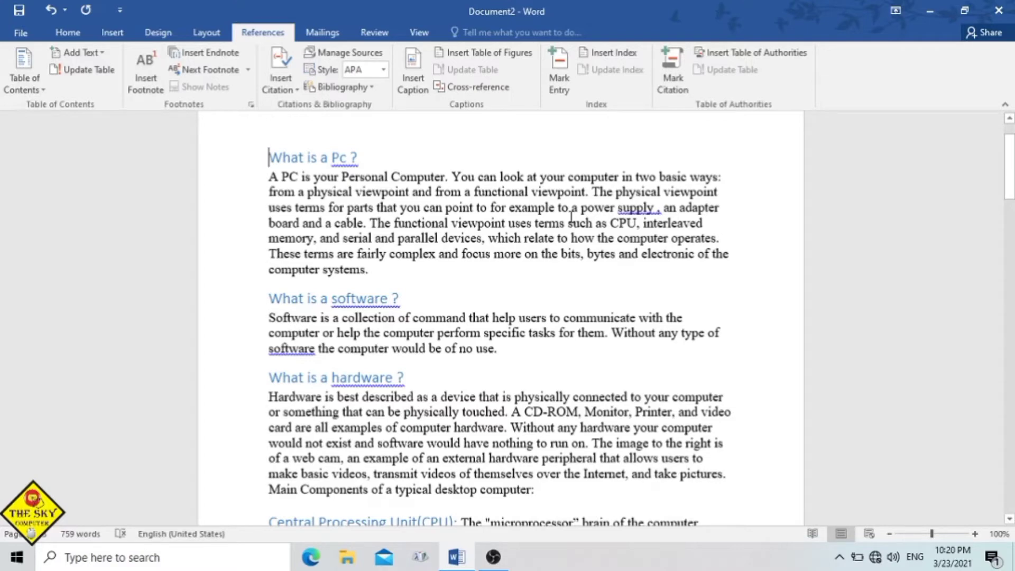
pyautogui.scroll(2, 605, 277)
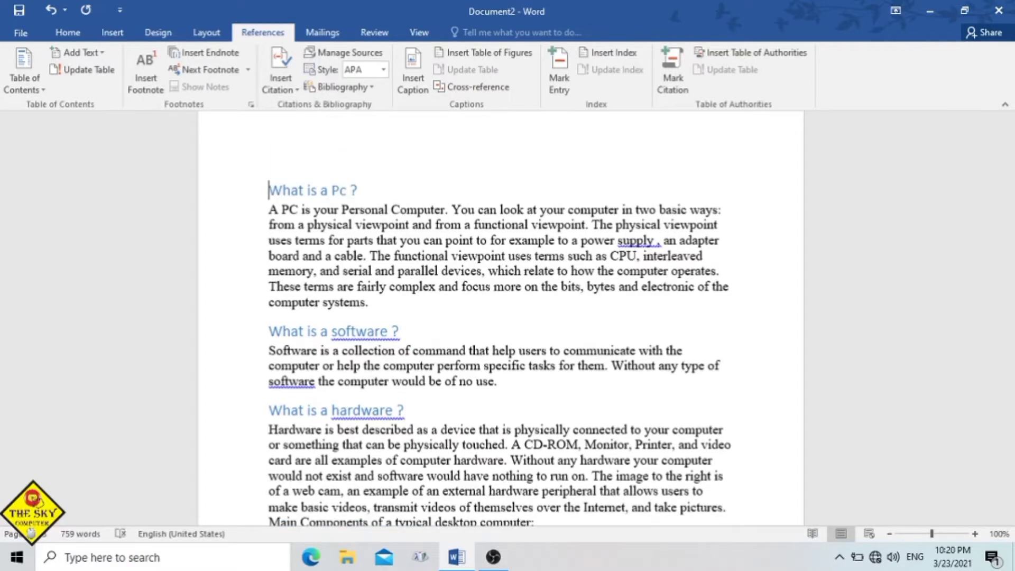
pyautogui.press('Up')
pyautogui.press('Up')
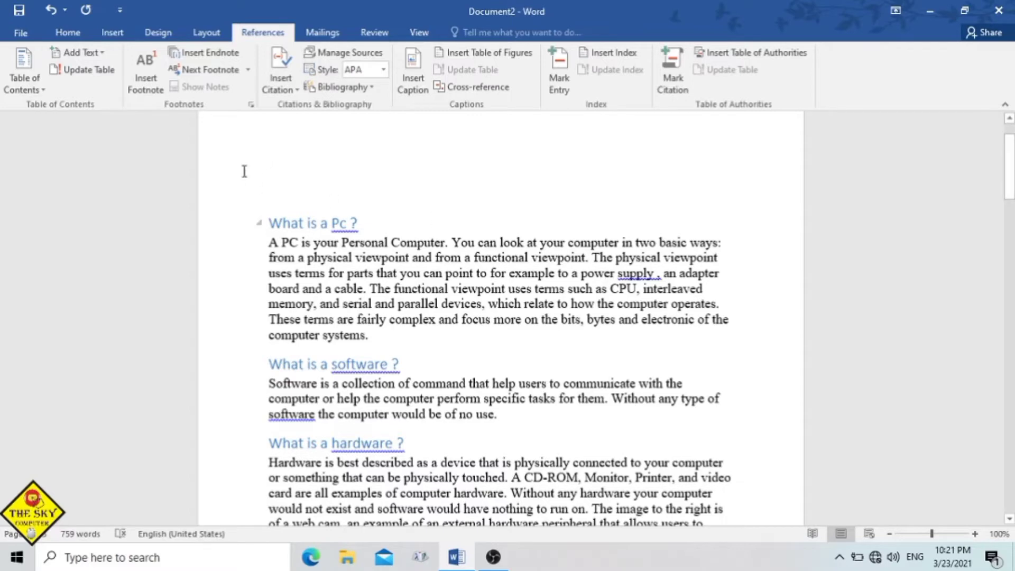
pyautogui.click(37, 94)
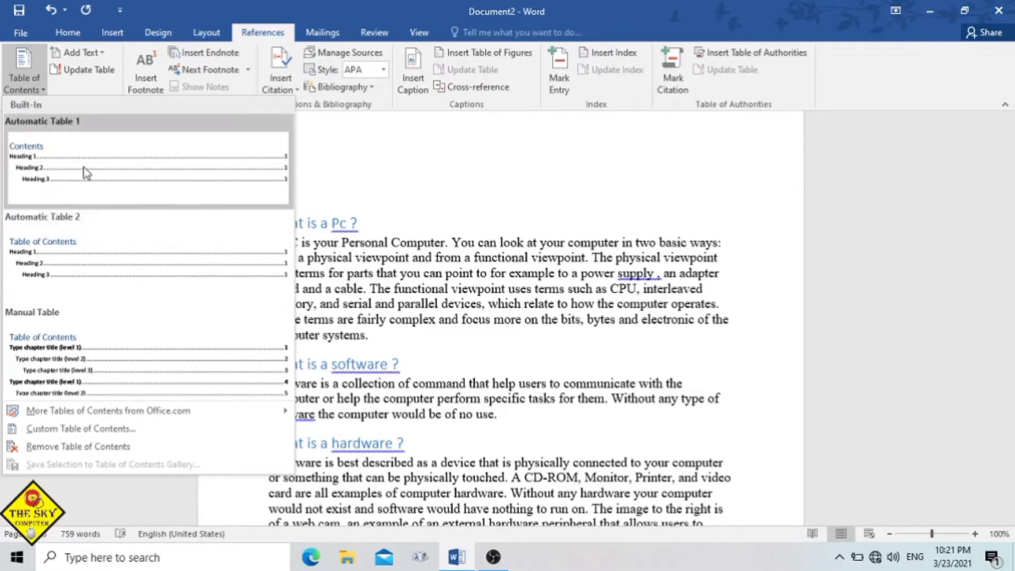
pyautogui.click(192, 167)
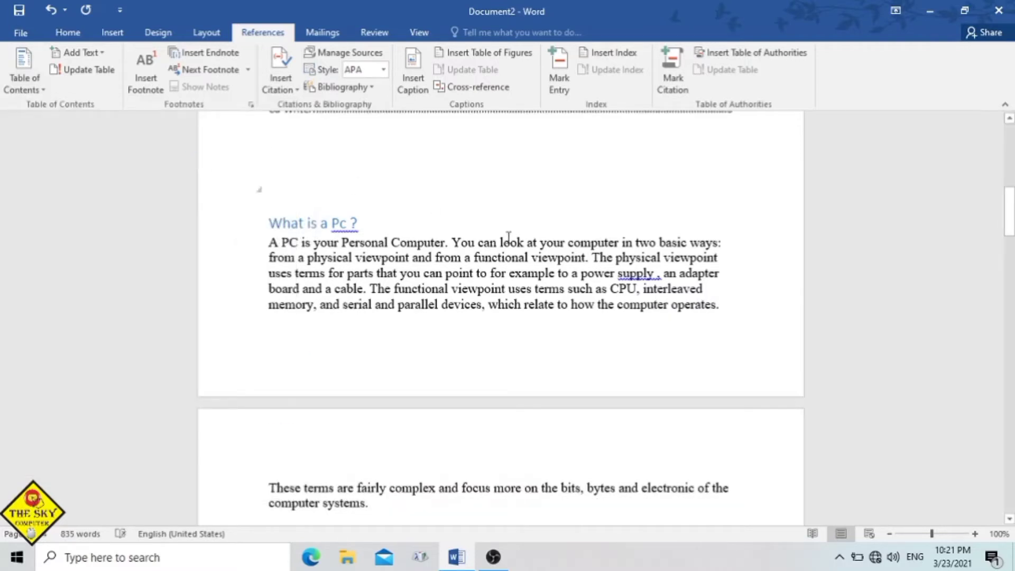
# Break the paragraph above the "What is a software ?" heading onto a new line after "These terms are fairly"
pyautogui.moveTo(1007, 232); pyautogui.dragTo(1010, 175)
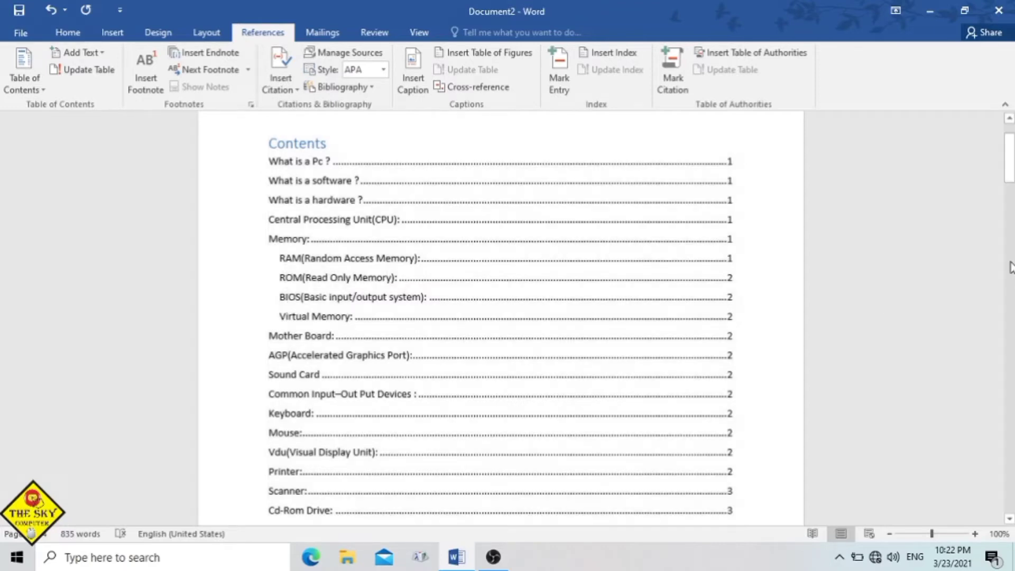
pyautogui.click(1009, 157)
pyautogui.moveTo(1009, 157); pyautogui.dragTo(1009, 227)
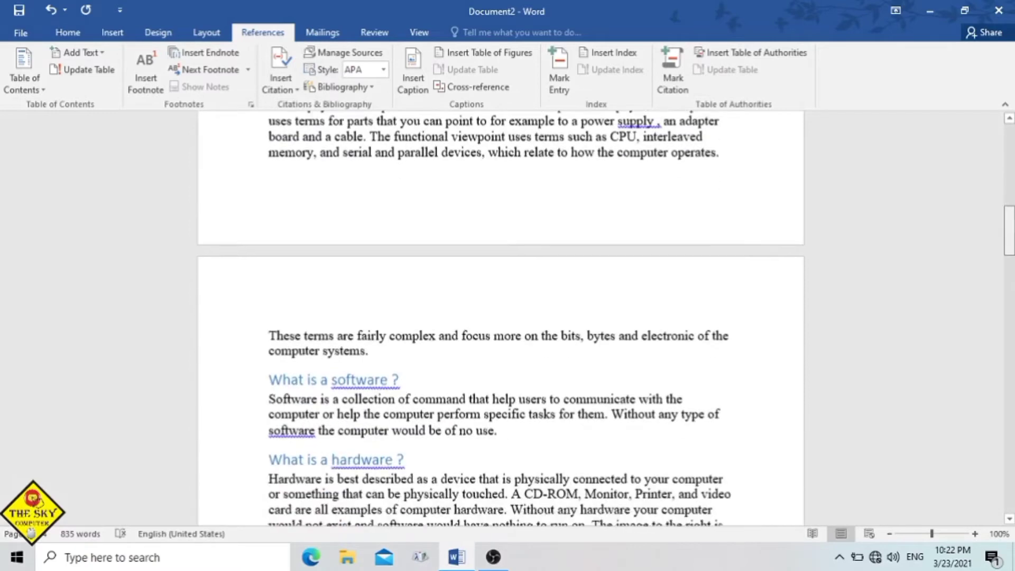
pyautogui.moveTo(416, 380); pyautogui.dragTo(282, 375)
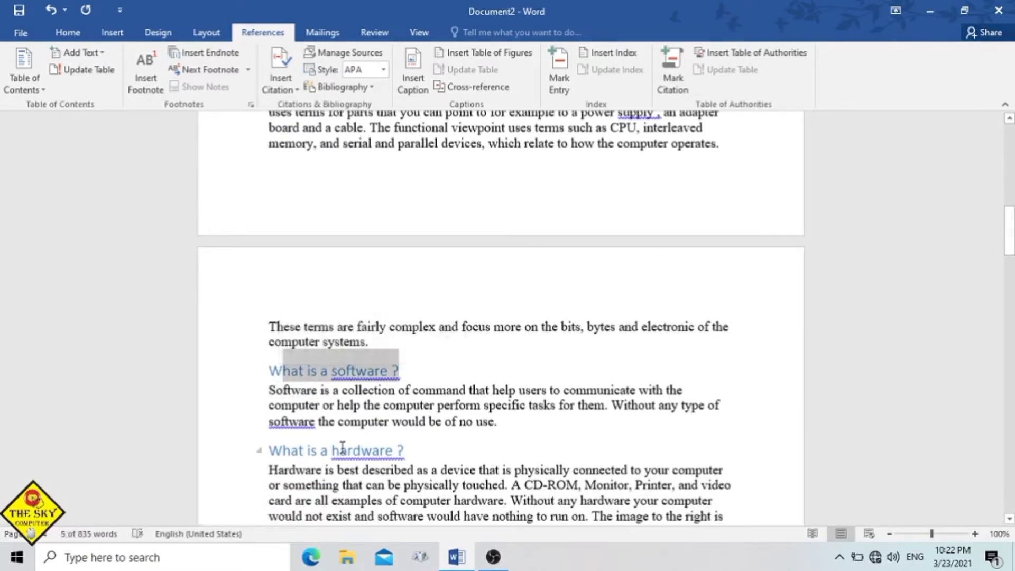
pyautogui.click(443, 423)
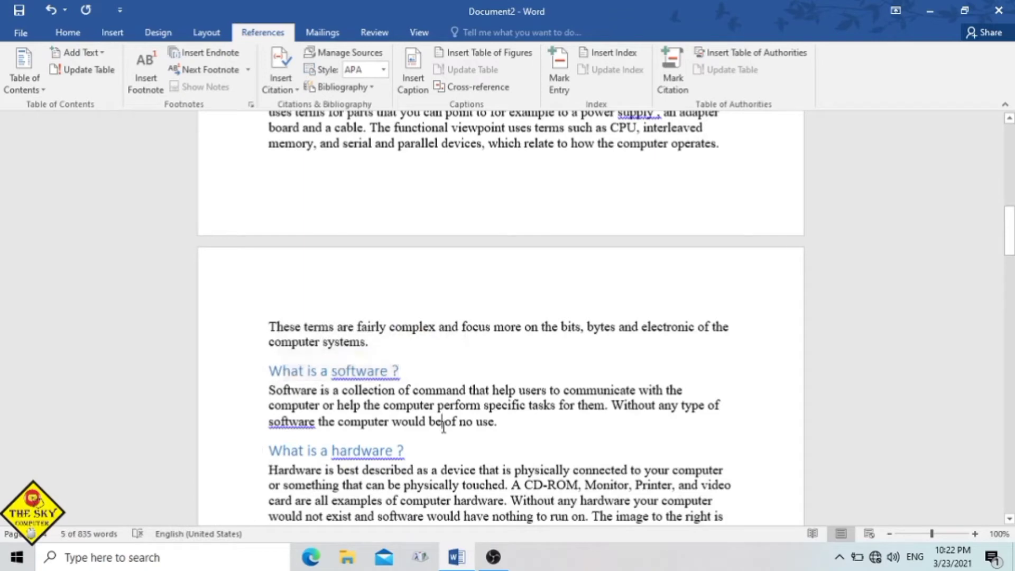
pyautogui.click(389, 328)
pyautogui.press('Return')
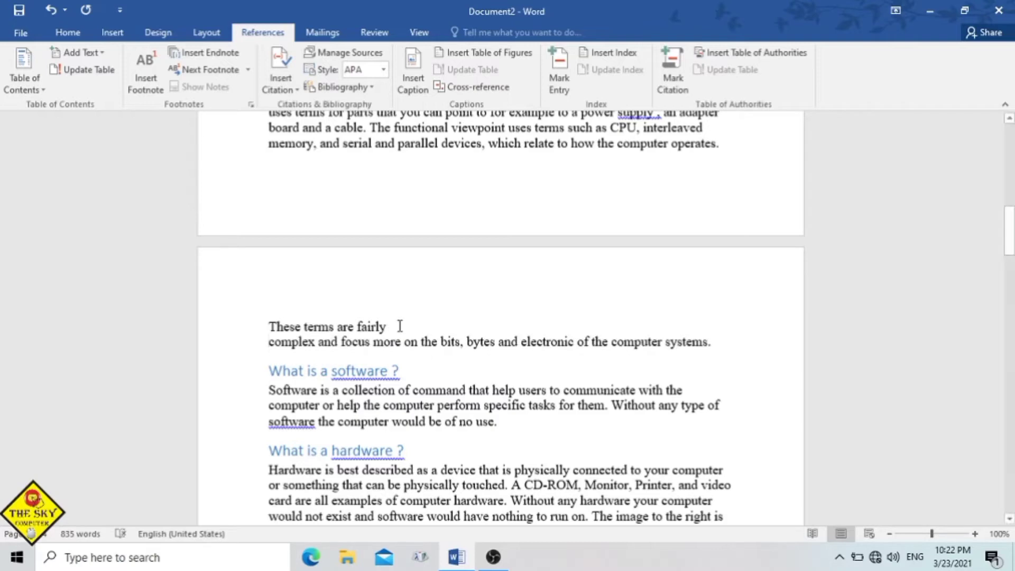
# Mark the text "These terms are fairly" as Level 1 for the table of contents
pyautogui.moveTo(389, 326); pyautogui.dragTo(258, 325)
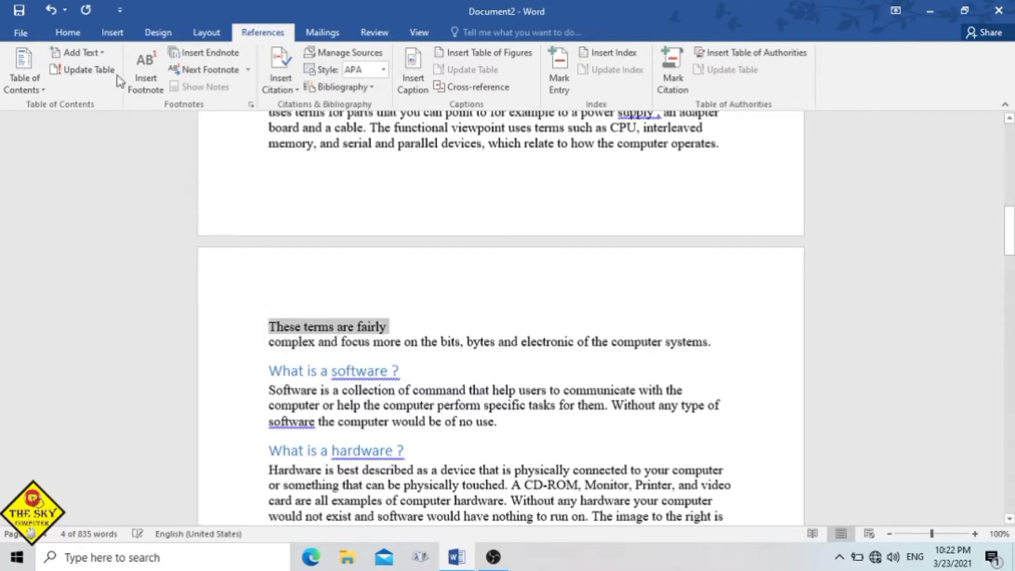
pyautogui.click(102, 53)
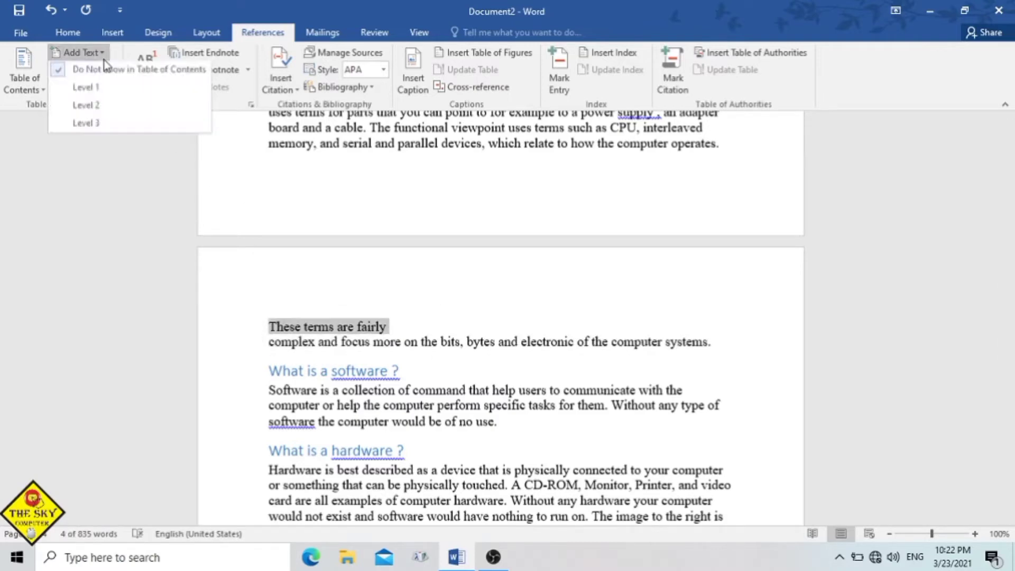
pyautogui.click(95, 88)
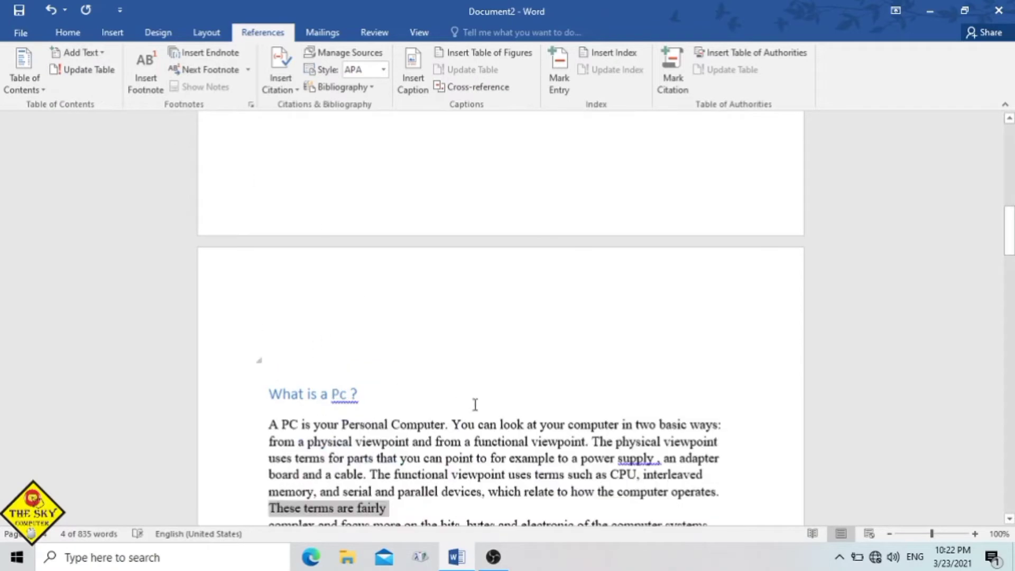
pyautogui.click(410, 499)
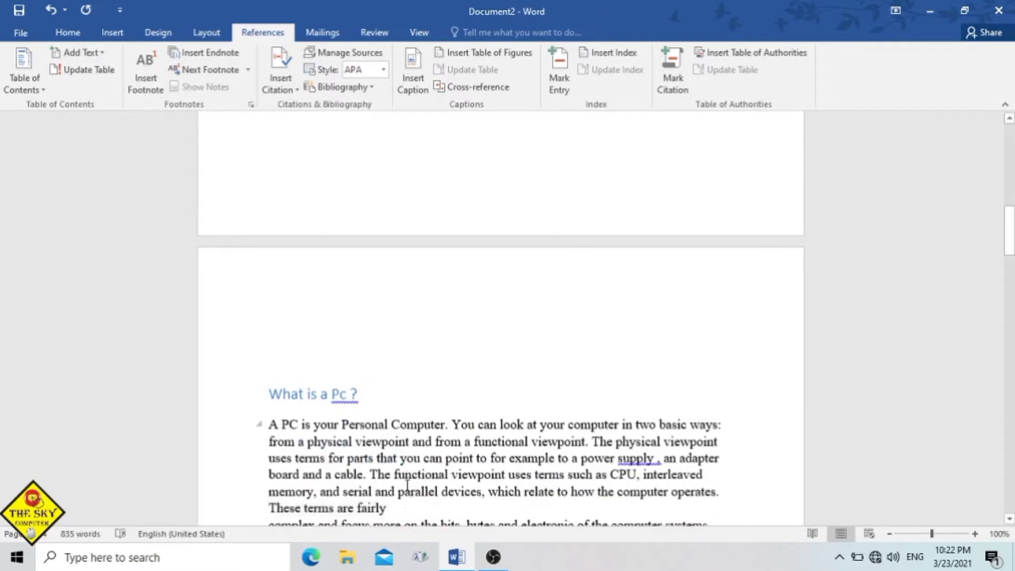
# Check which table of contents level is assigned to the "What is a Pc ?" heading
pyautogui.moveTo(1011, 217); pyautogui.dragTo(1009, 253)
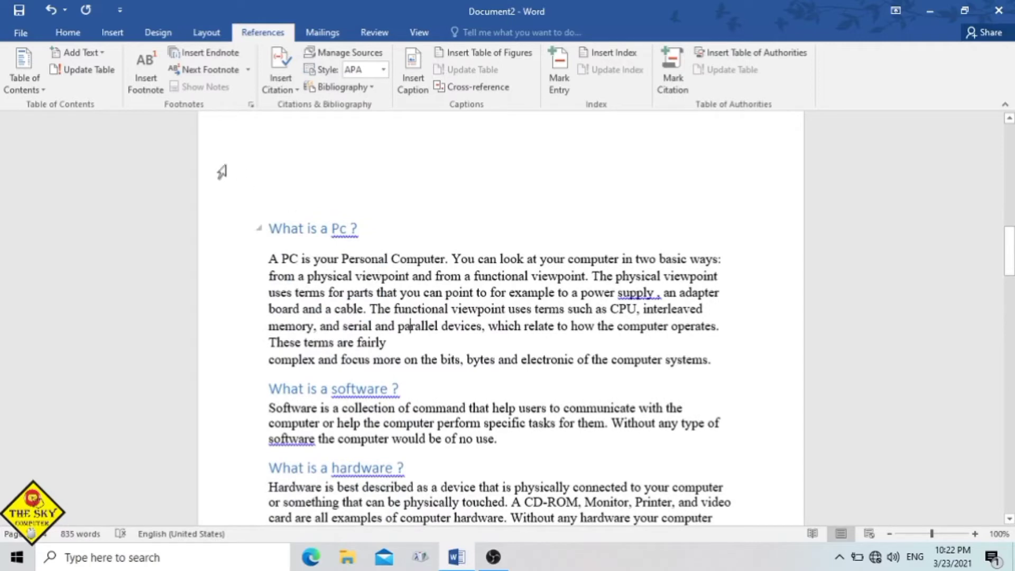
pyautogui.click(373, 229)
pyautogui.click(229, 222)
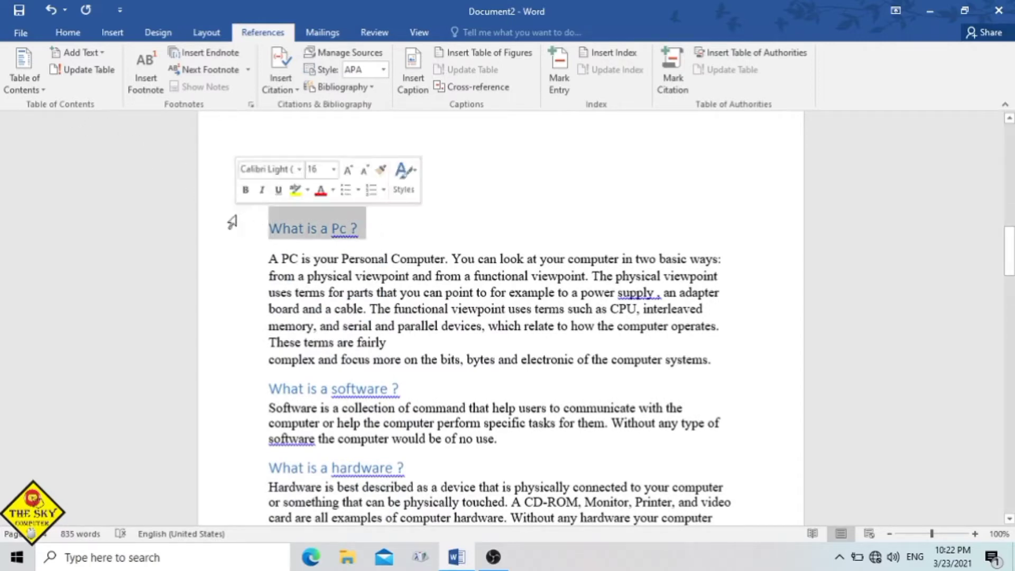
pyautogui.click(79, 52)
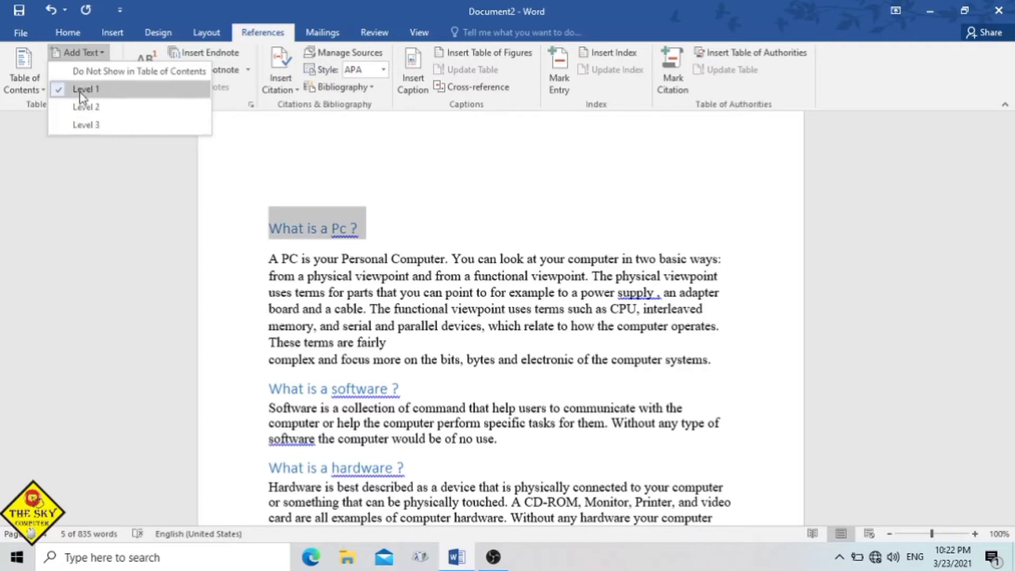
pyautogui.click(488, 178)
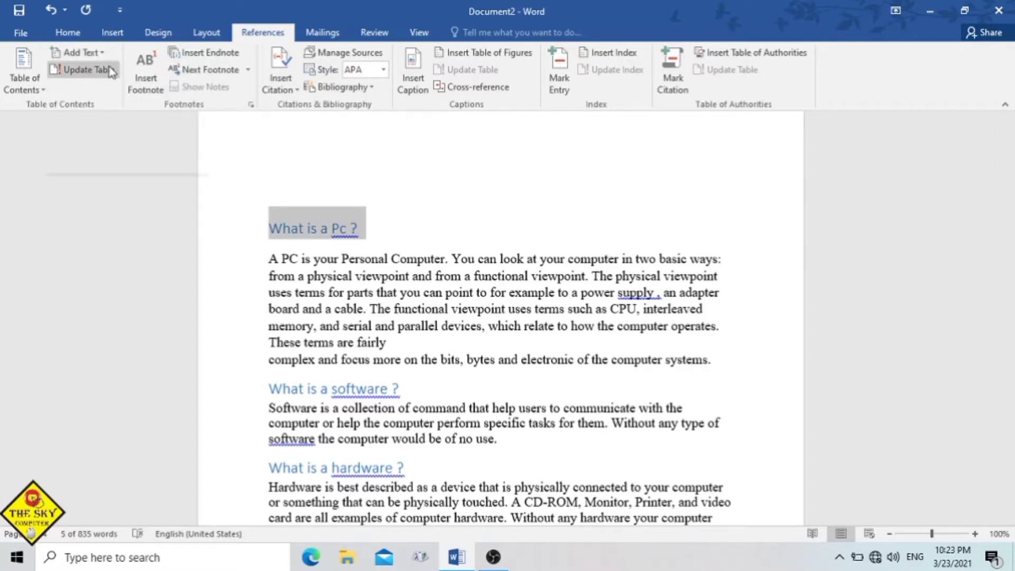
pyautogui.click(544, 256)
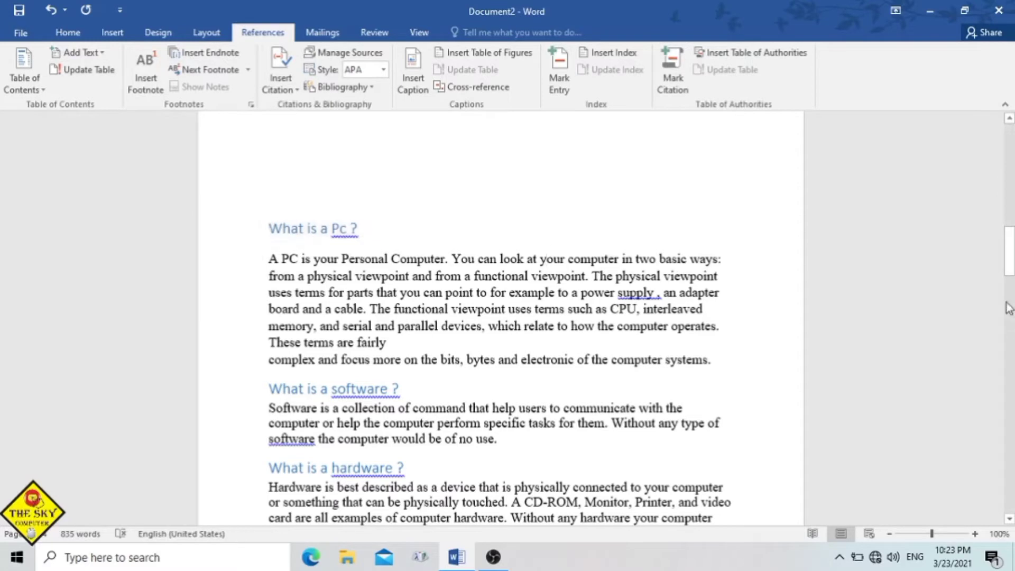
# Change the "What is a Pc ?" heading to read "What is a Personal computer ?"
pyautogui.moveTo(1010, 259)
pyautogui.mouseDown()
pyautogui.moveTo(1011, 148)
pyautogui.moveTo(1012, 254)
pyautogui.mouseUp()
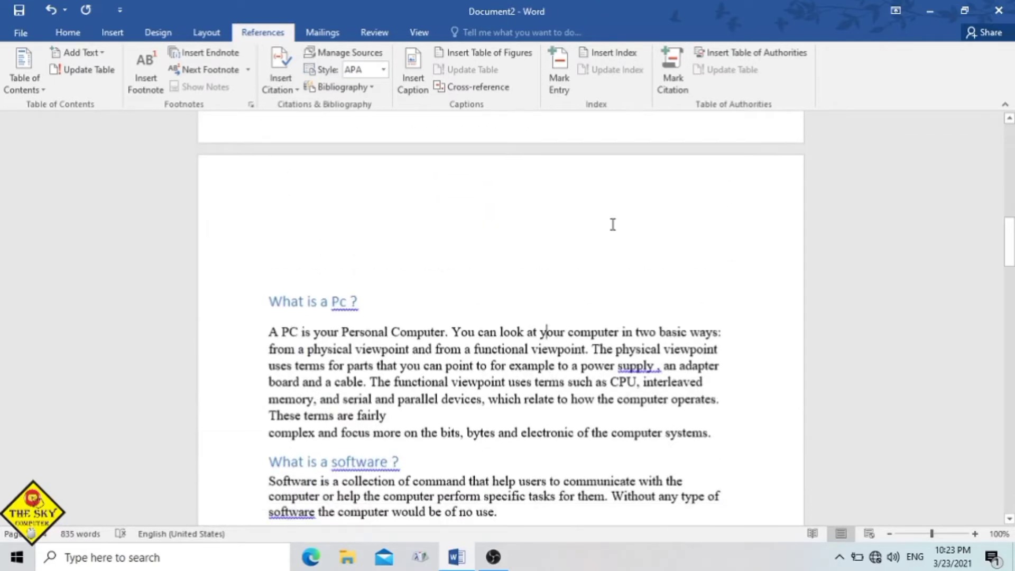
pyautogui.click(339, 302)
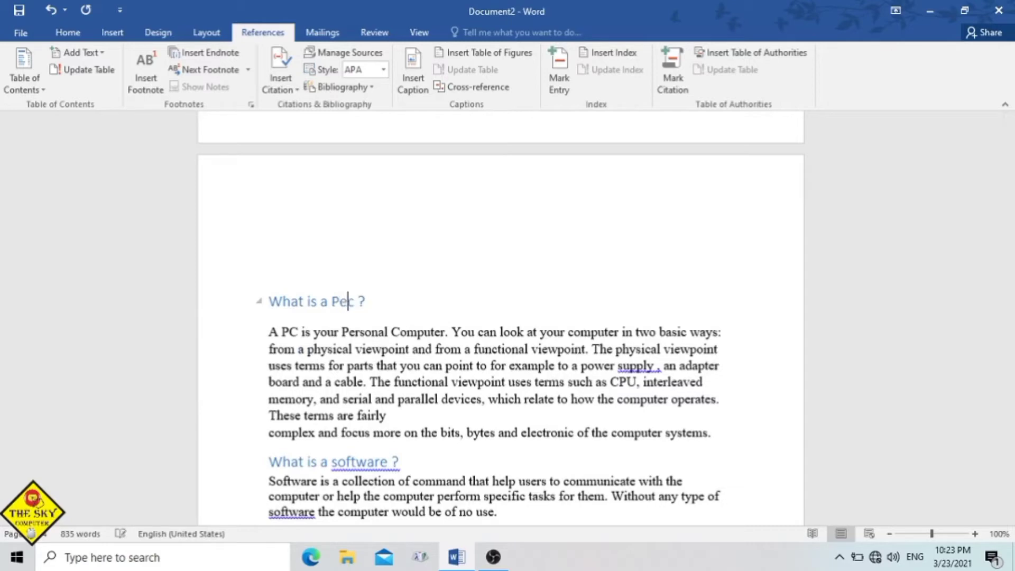
pyautogui.write('ersonal c')
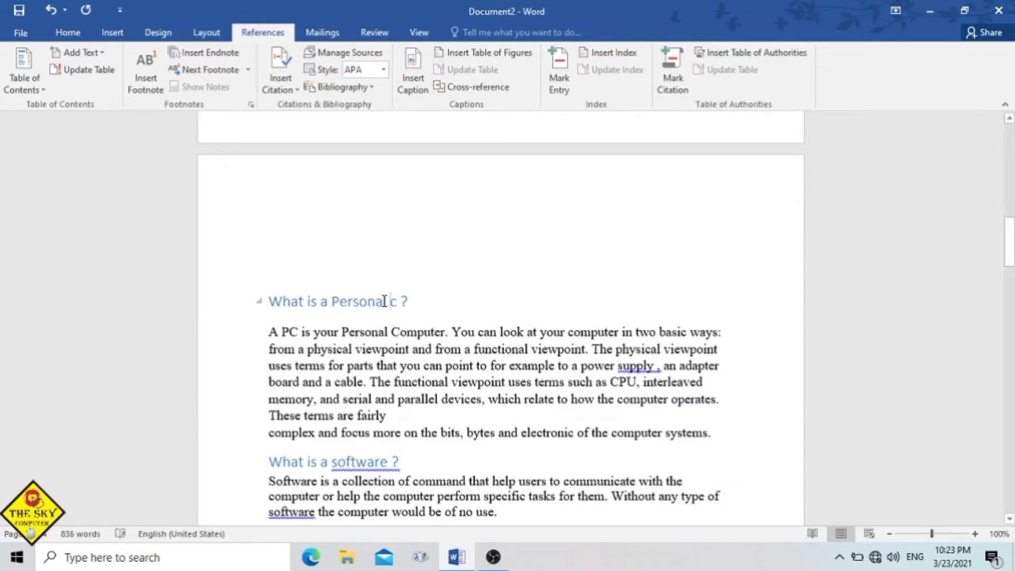
pyautogui.write('o')
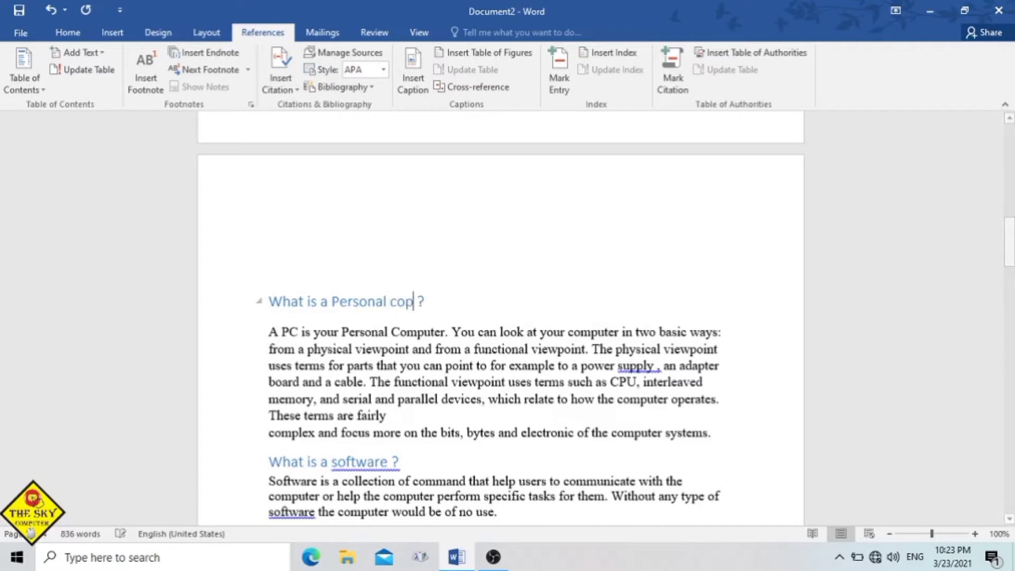
pyautogui.write('mputer')
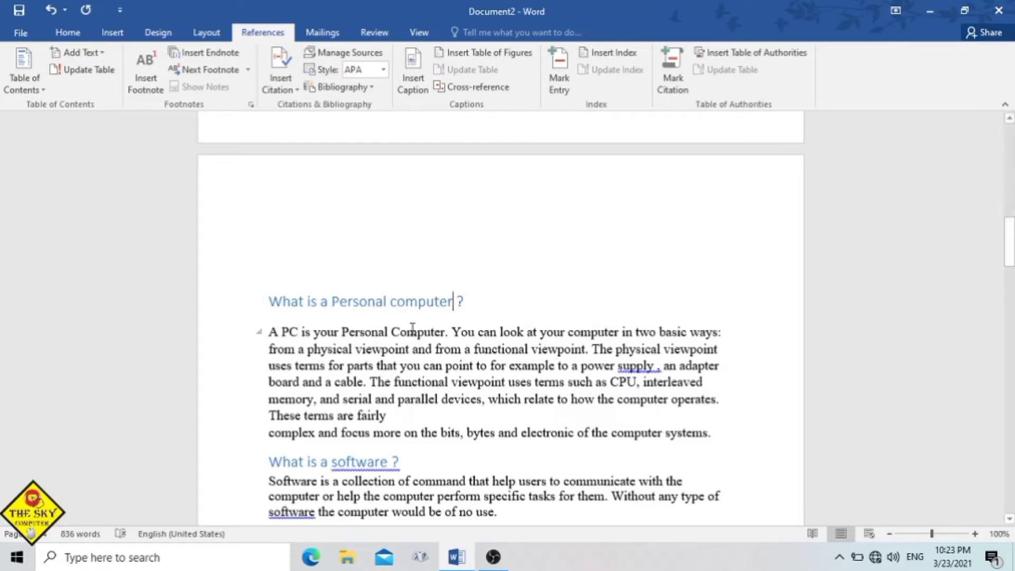
pyautogui.click(572, 309)
# Try updating the entire table of contents, and undo that update
pyautogui.moveTo(1008, 242); pyautogui.dragTo(1010, 155)
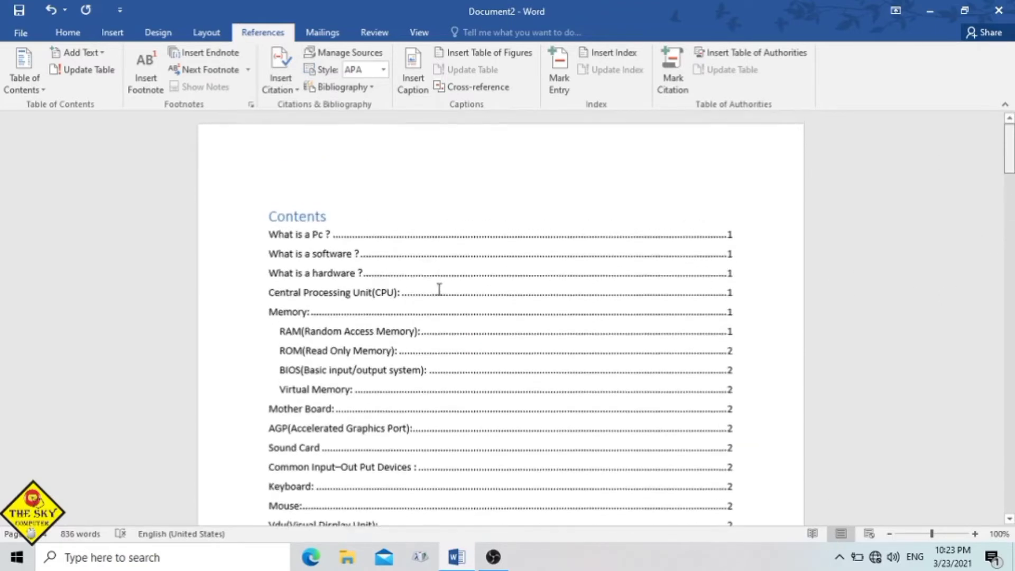
pyautogui.click(382, 294)
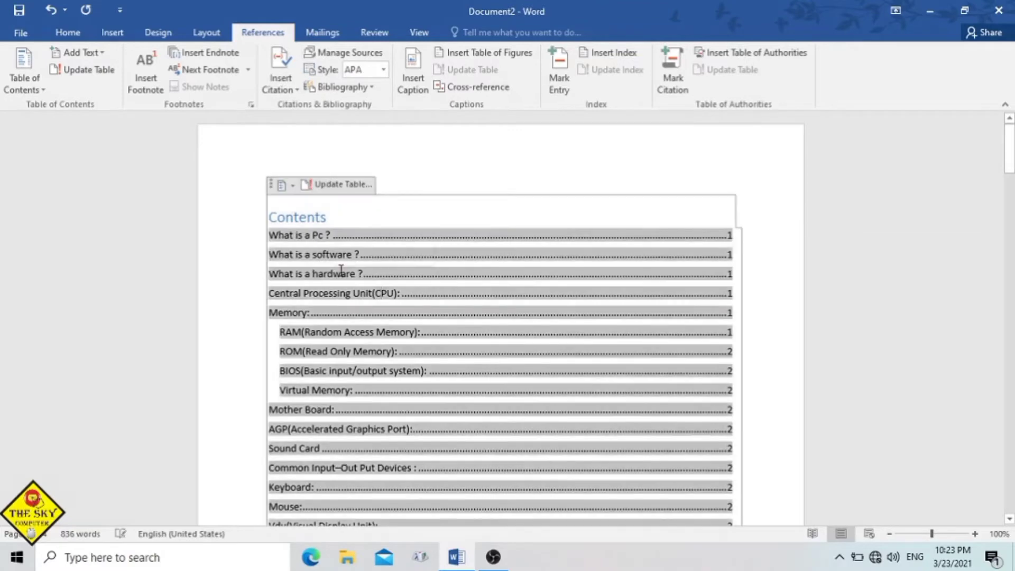
pyautogui.click(248, 208)
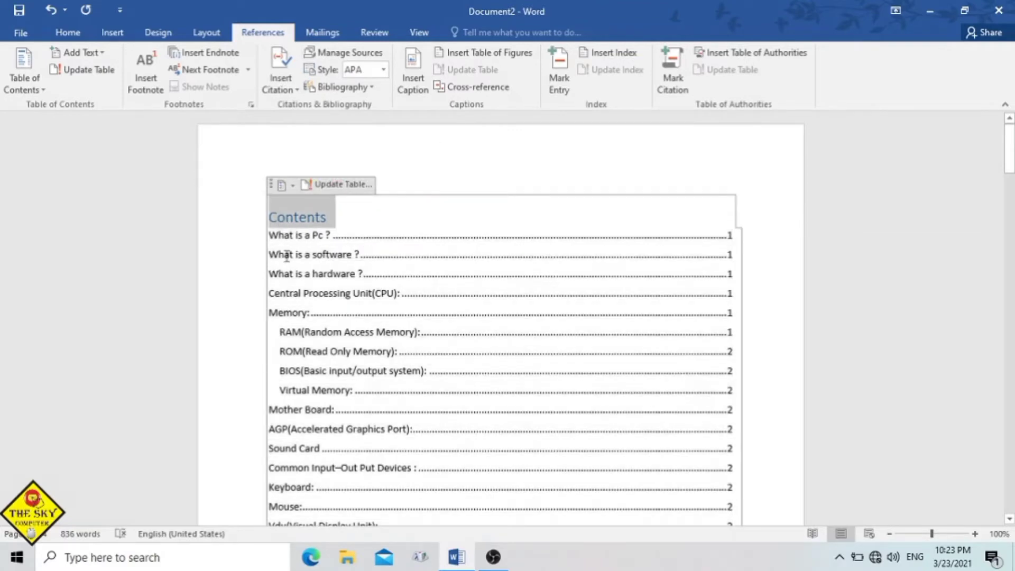
pyautogui.click(100, 71)
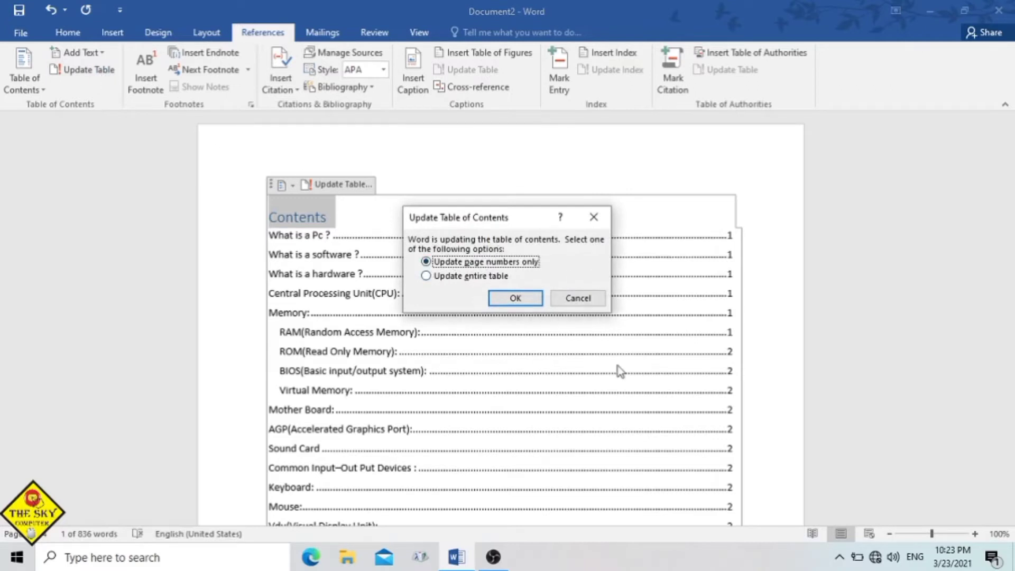
pyautogui.click(487, 279)
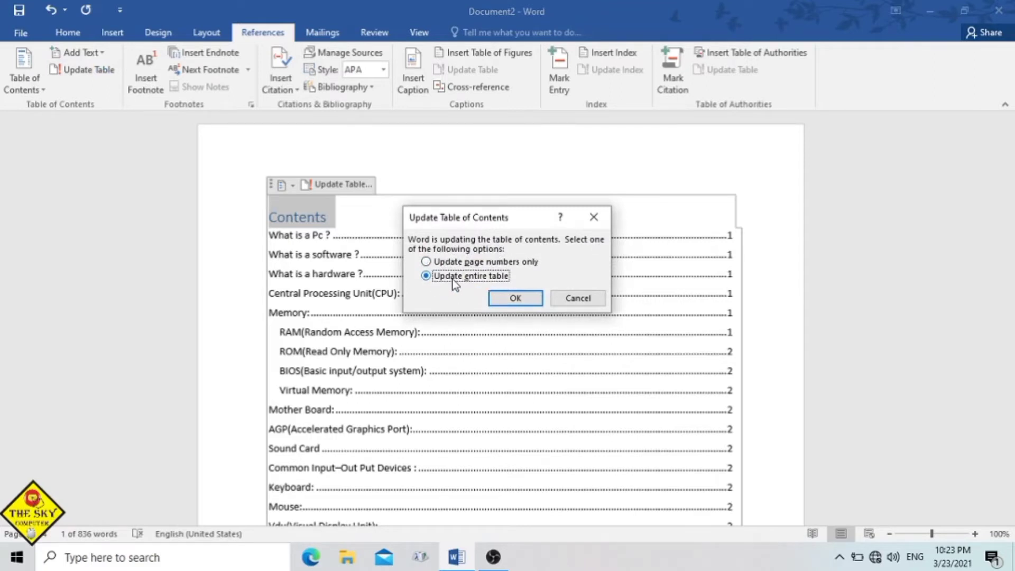
pyautogui.click(515, 298)
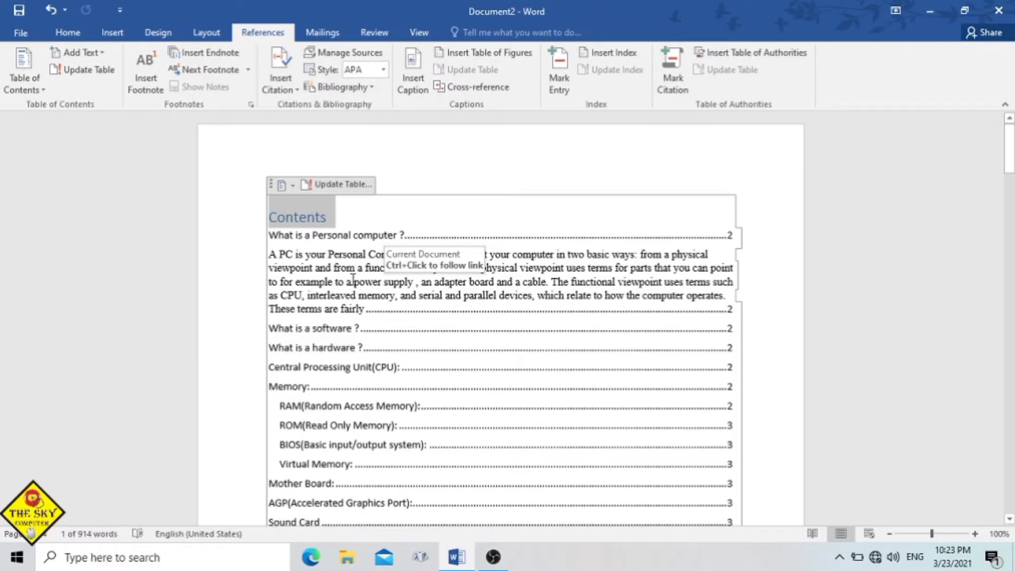
pyautogui.hotkey('ctrl', 'z')
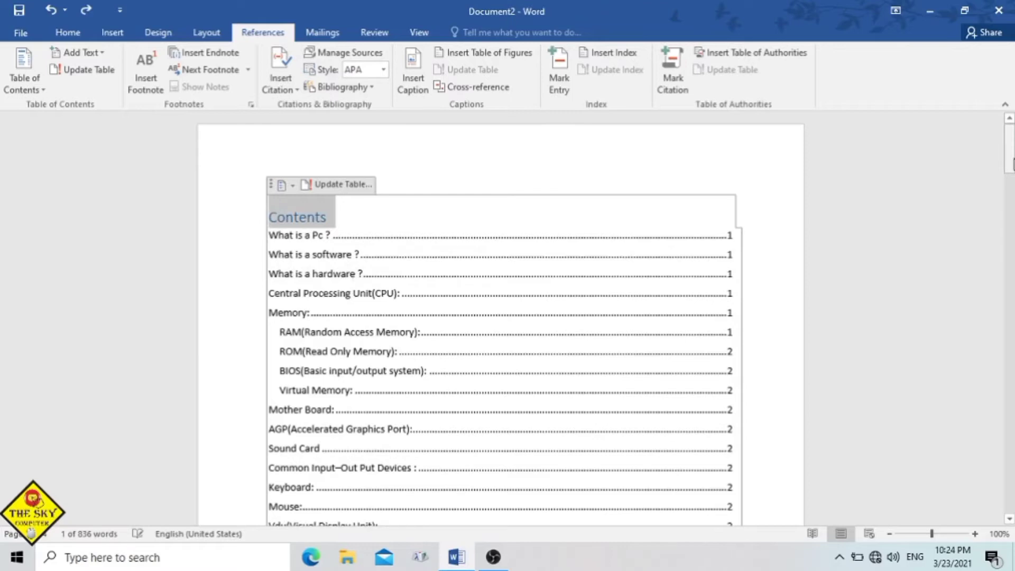
# Set the paragraph beginning "A PC is your Personal Computer" to Do Not Show in Table of Contents
pyautogui.moveTo(1011, 164); pyautogui.dragTo(1011, 254)
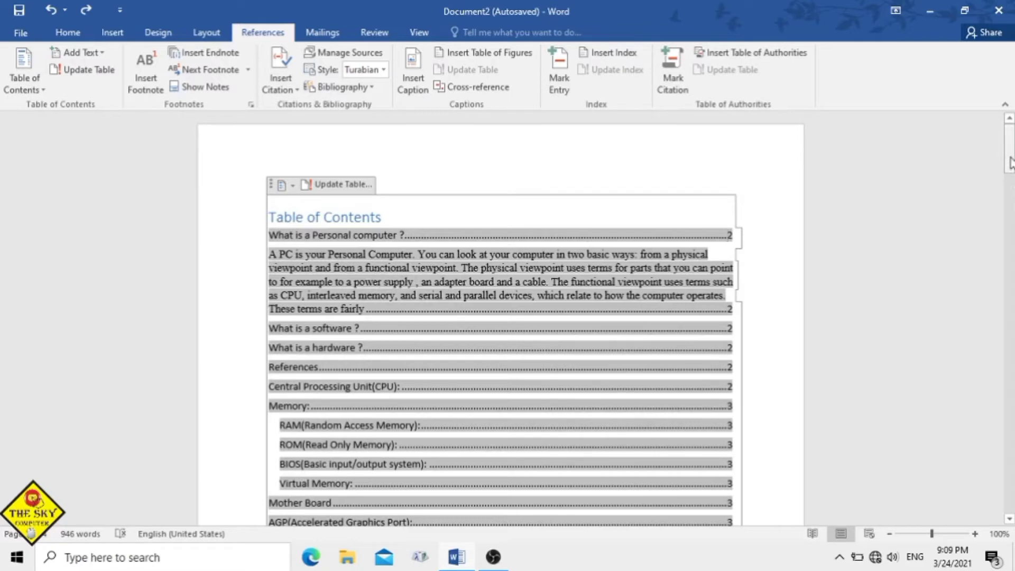
pyautogui.moveTo(1010, 172); pyautogui.dragTo(1010, 165)
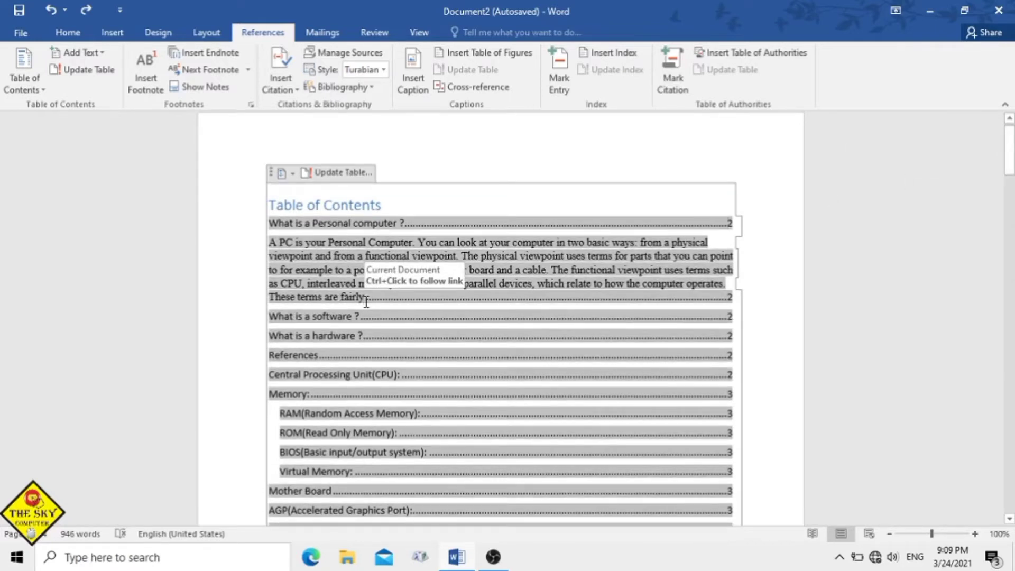
pyautogui.moveTo(1009, 135); pyautogui.dragTo(1011, 233)
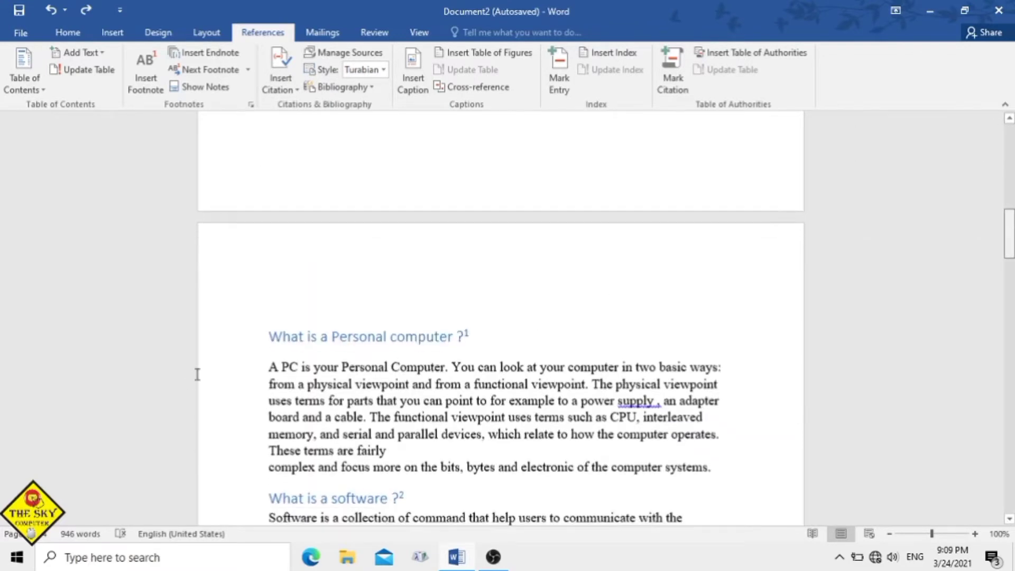
pyautogui.moveTo(270, 367); pyautogui.dragTo(394, 455)
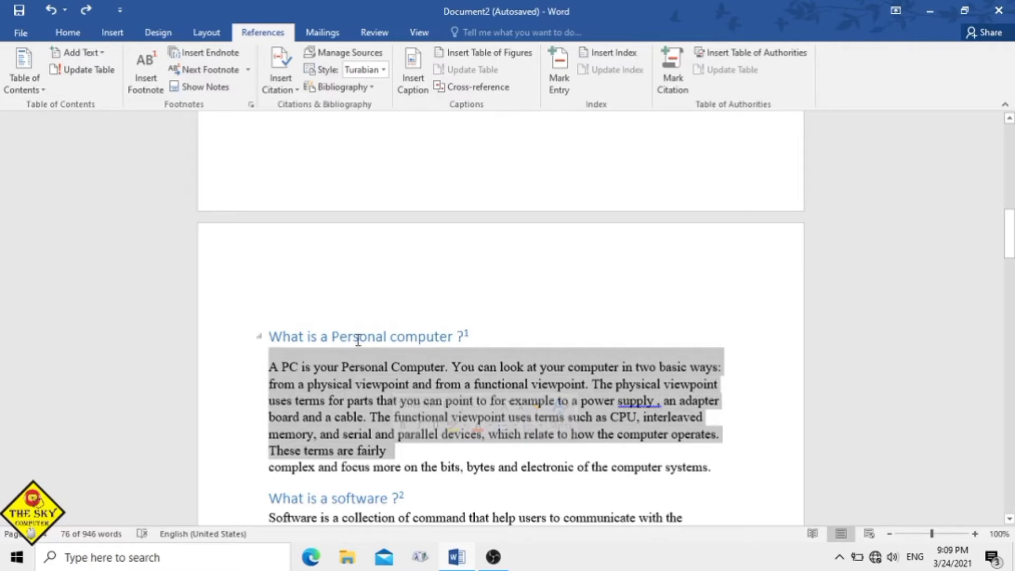
pyautogui.click(107, 59)
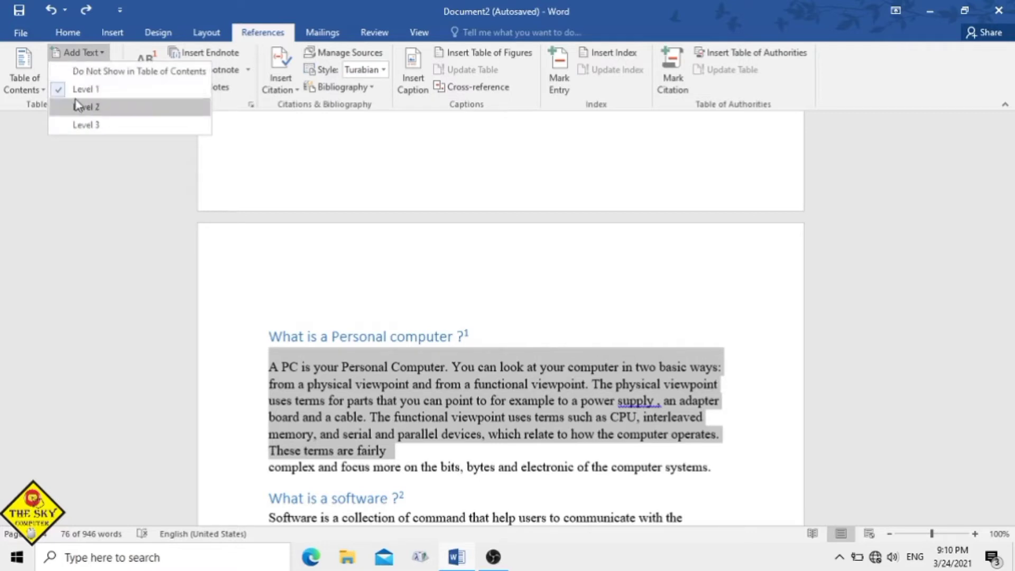
pyautogui.click(118, 74)
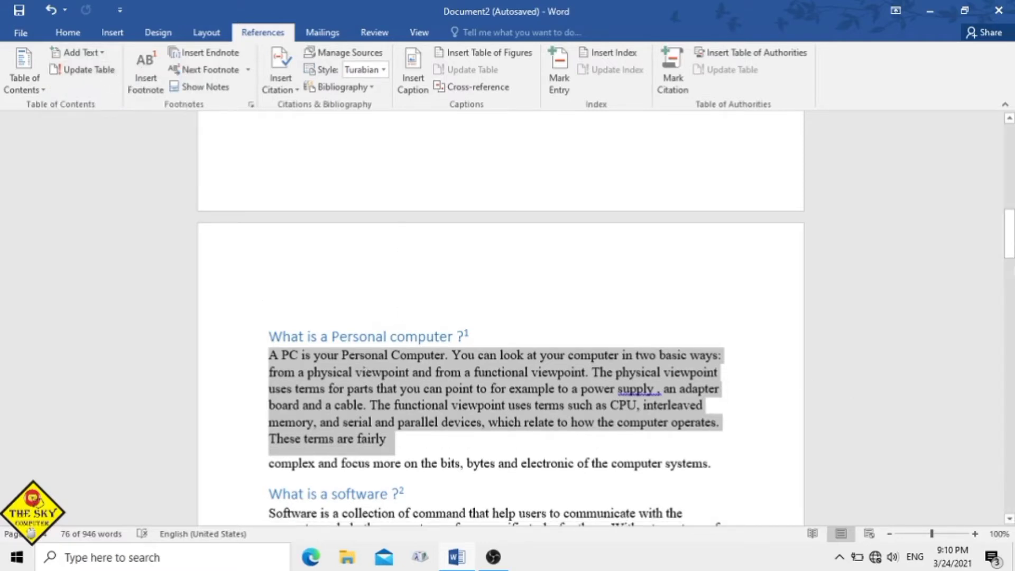
# Update the entire table of contents, including its entries and page numbers
pyautogui.moveTo(1009, 218); pyautogui.dragTo(1010, 187)
pyautogui.scroll(7, 1012, 132)
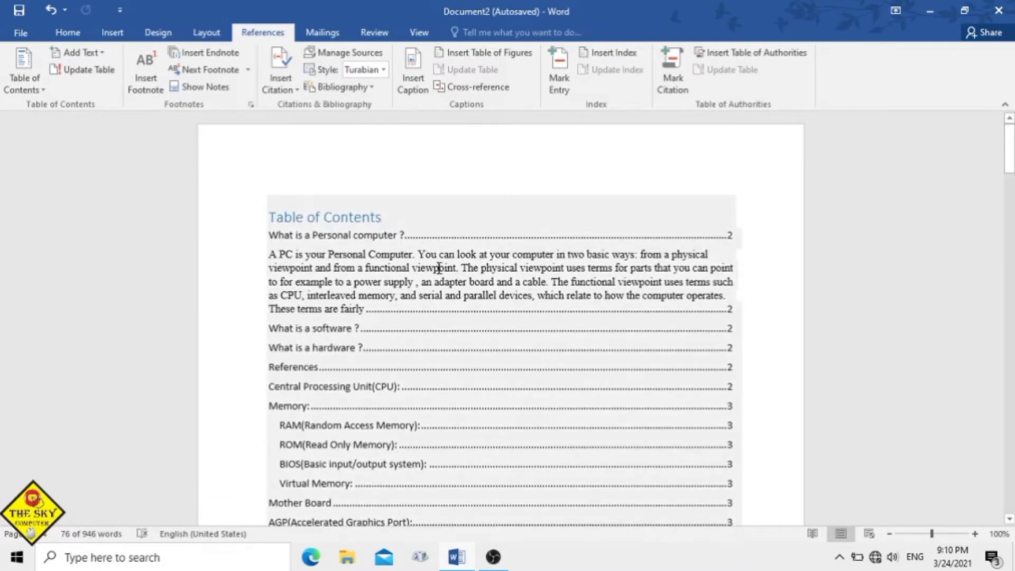
pyautogui.click(438, 267)
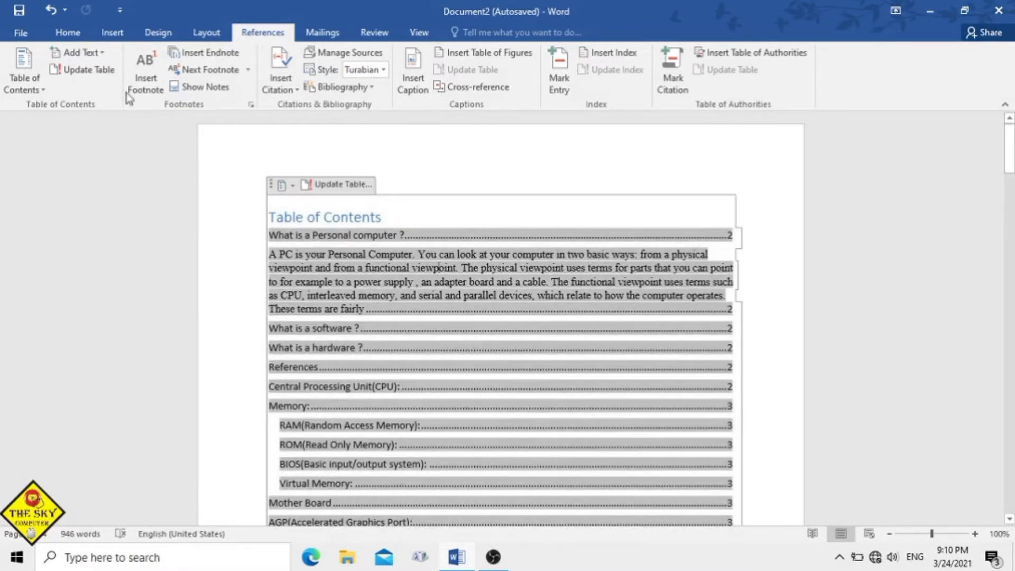
pyautogui.click(90, 70)
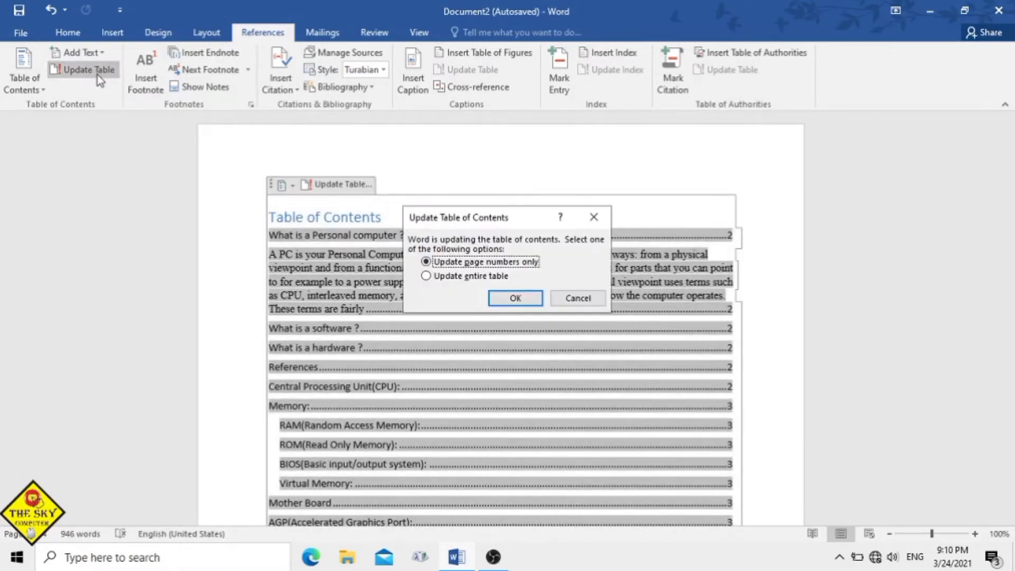
pyautogui.click(471, 276)
pyautogui.click(516, 298)
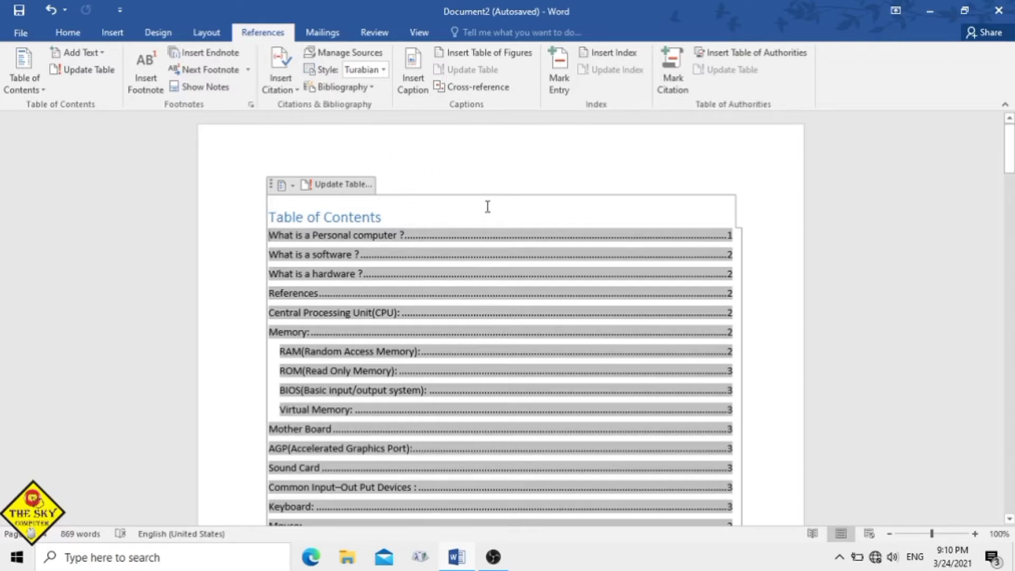
pyautogui.click(417, 195)
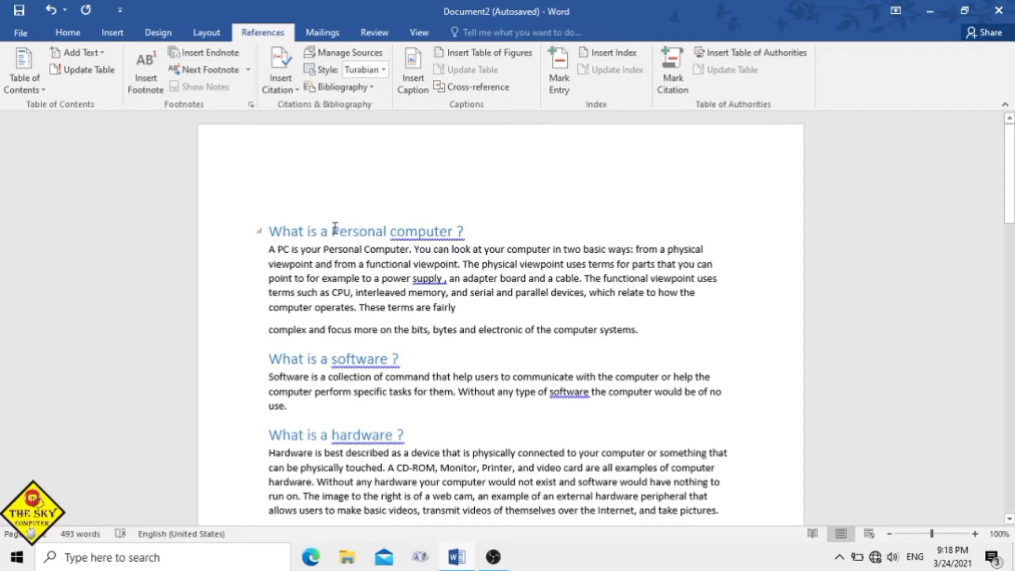
# Change the "What is a Personal computer ?" heading to read "What is a pc?"
pyautogui.moveTo(332, 230); pyautogui.dragTo(463, 232)
pyautogui.press('Delete')
pyautogui.write('pC')
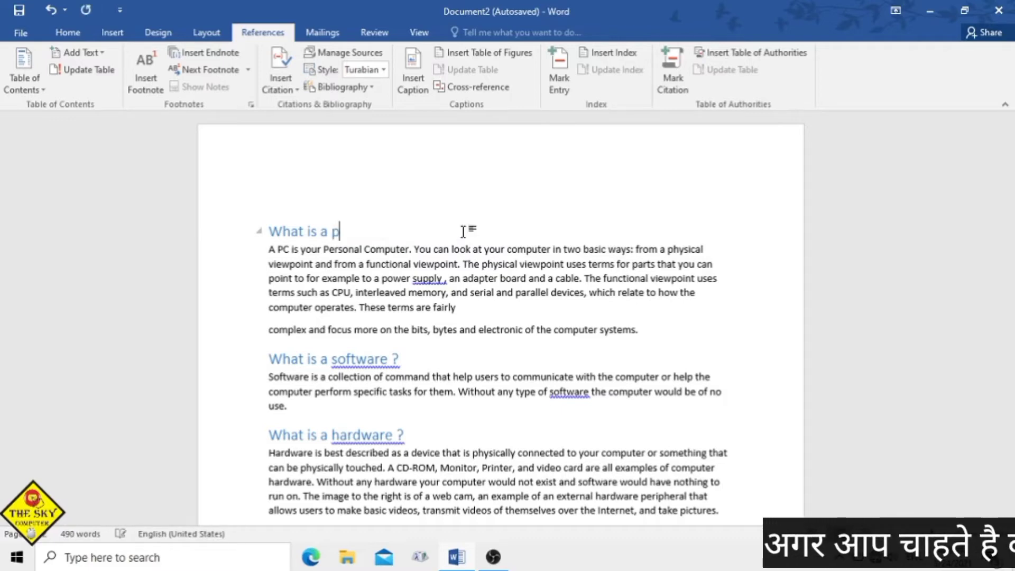
pyautogui.press('BackSpace')
pyautogui.press('BackSpace')
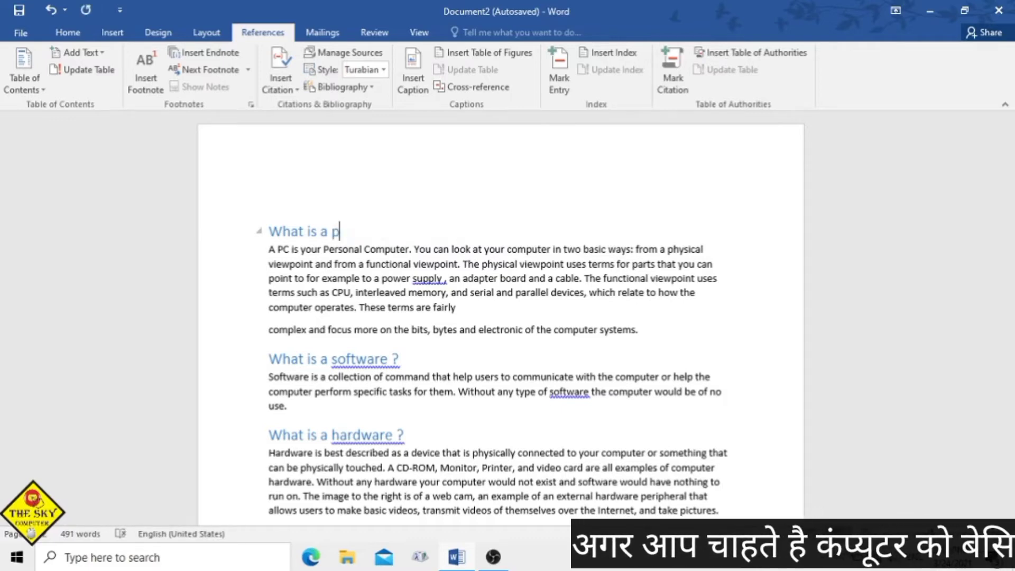
pyautogui.write('pC')
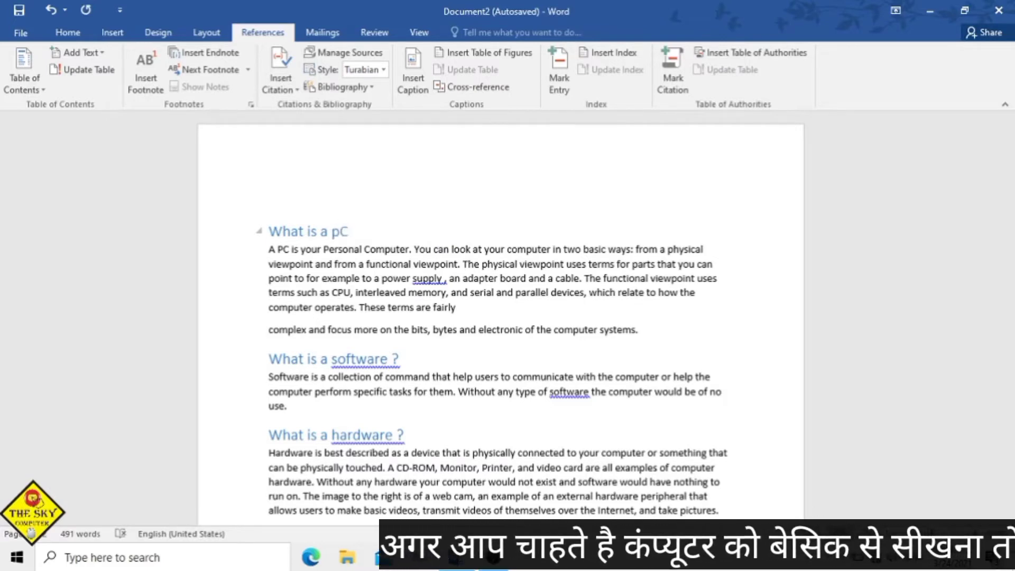
pyautogui.press('BackSpace')
pyautogui.press('BackSpace')
pyautogui.write('pc')
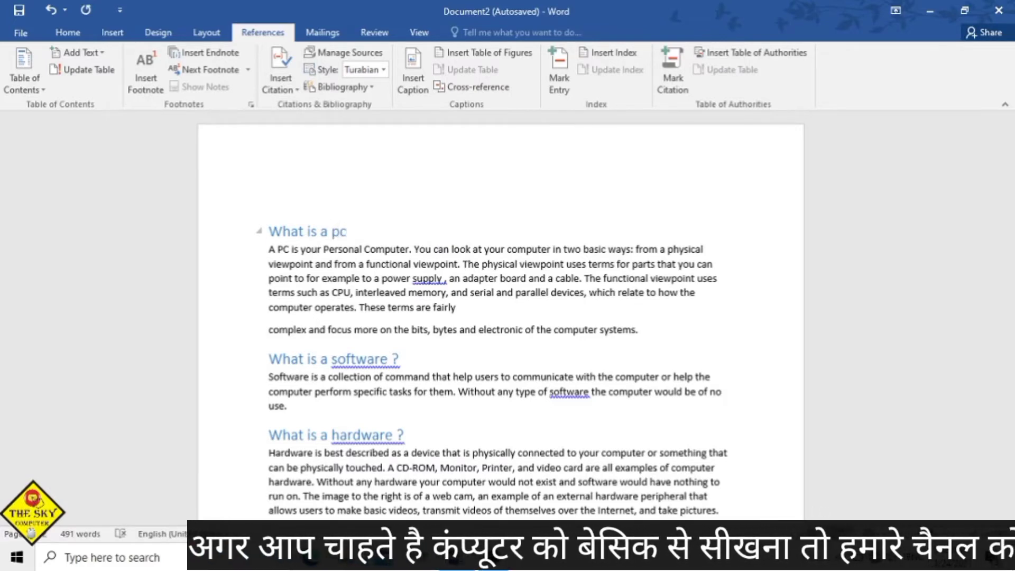
pyautogui.write('?')
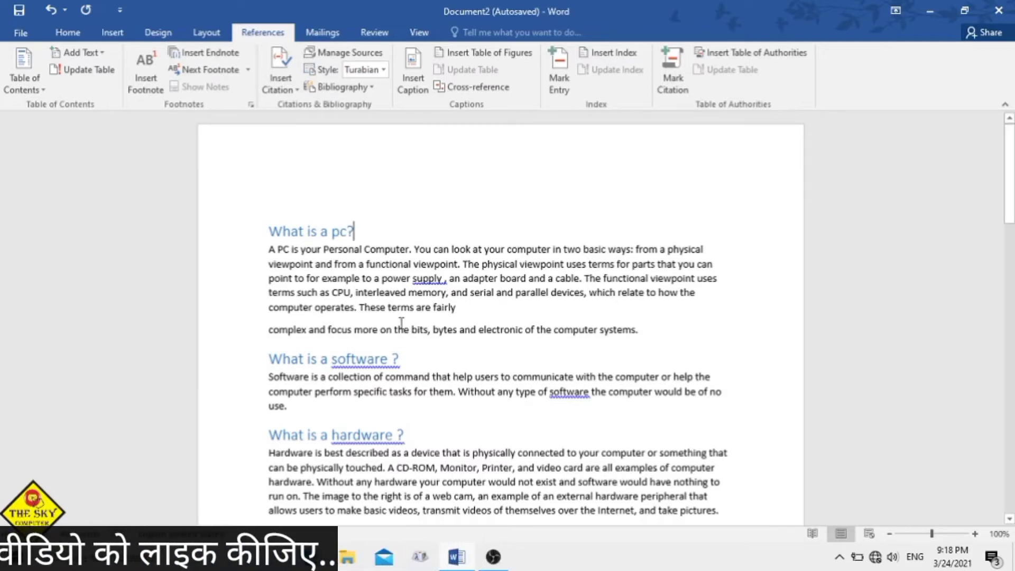
# Insert a footnote at the end of the "What is a pc?" heading with the text "Personal computer"
pyautogui.click(363, 229)
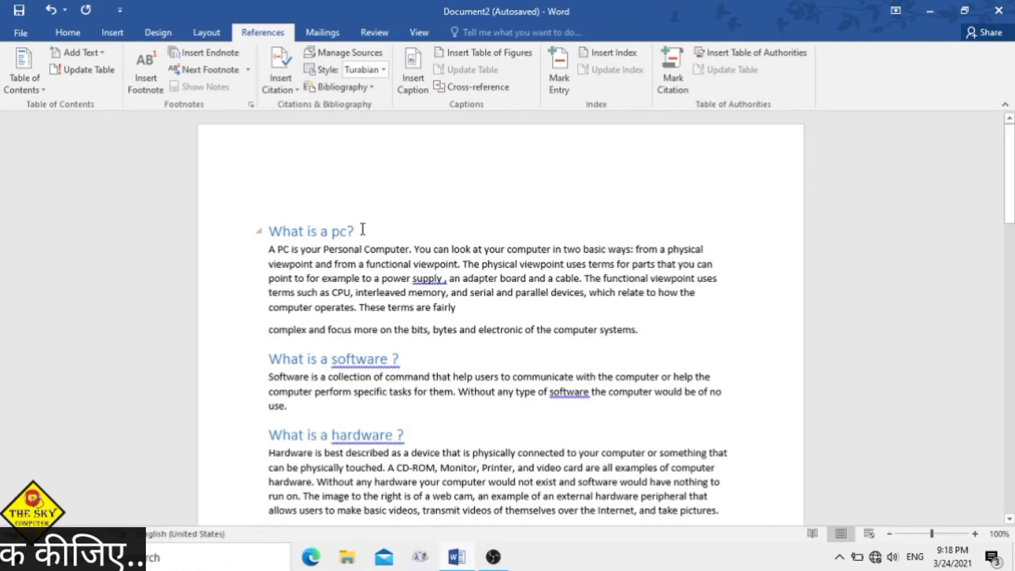
pyautogui.click(157, 82)
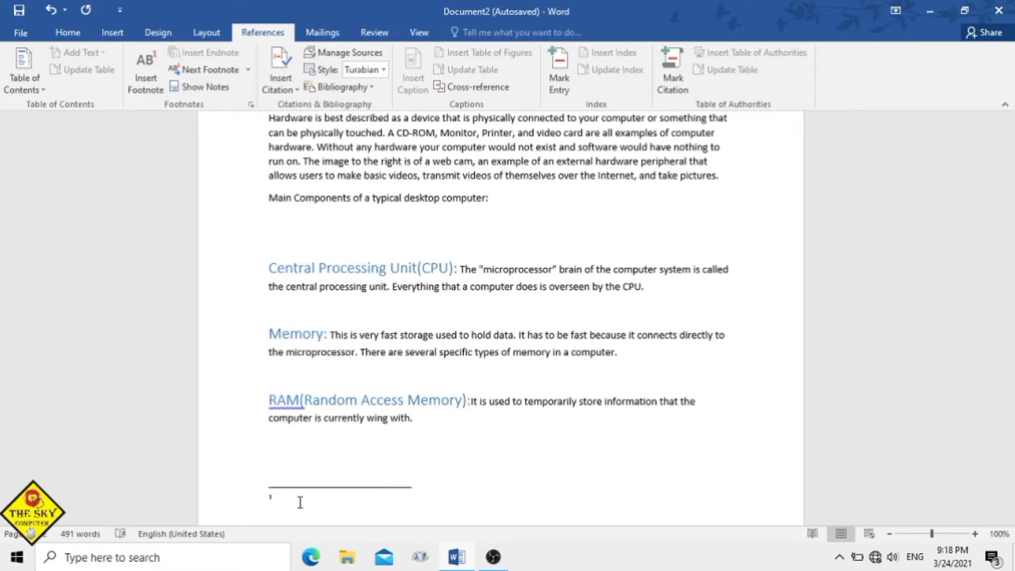
pyautogui.write('Personal compuyter')
# Add a footnote to the "What is a hardware ?" heading with the text "Fbgnbfgig jfdgjfnhjkfd"
pyautogui.moveTo(1009, 285); pyautogui.dragTo(1009, 203)
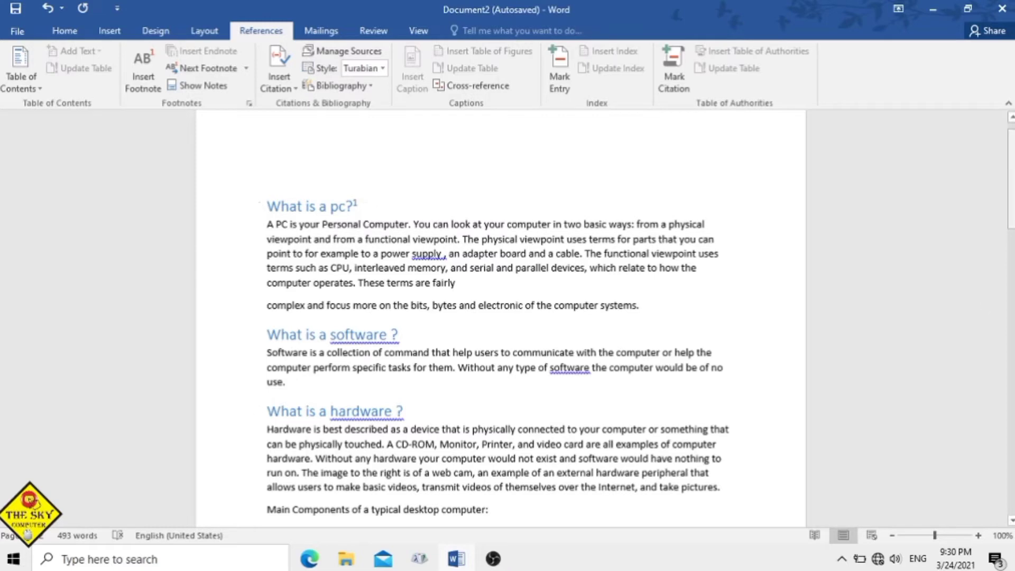
pyautogui.moveTo(1011, 153); pyautogui.dragTo(1011, 266)
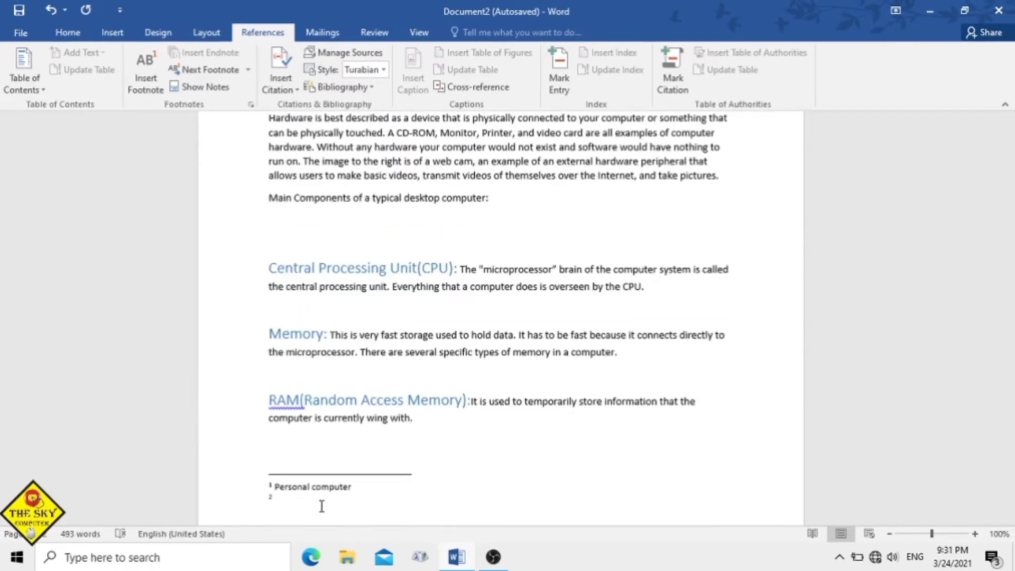
pyautogui.write('Fbgnbfgig jfdgjfnhjkfd')
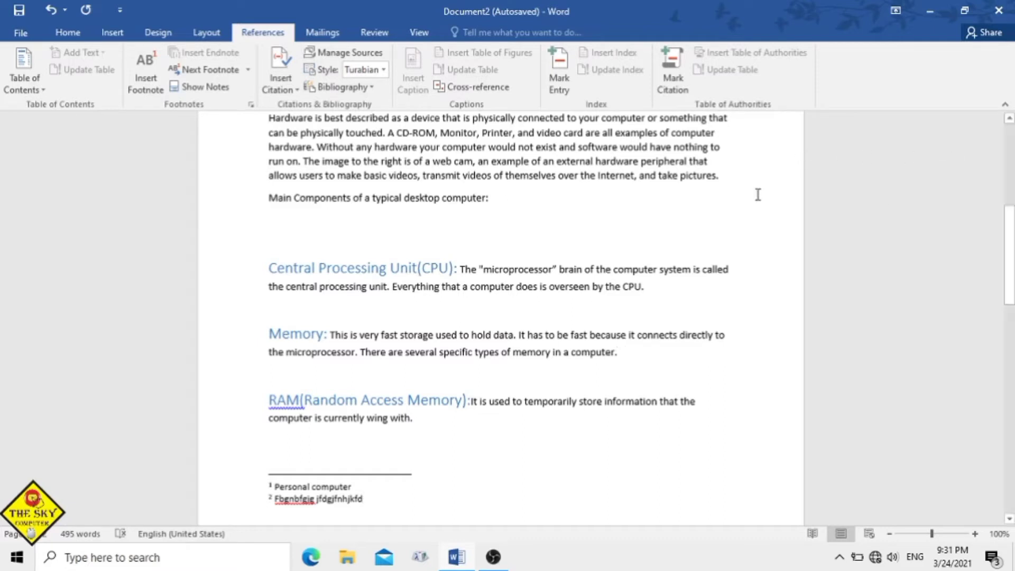
# Insert an endnote without text after the line "Main Components of a typical desktop computer:"
pyautogui.click(728, 213)
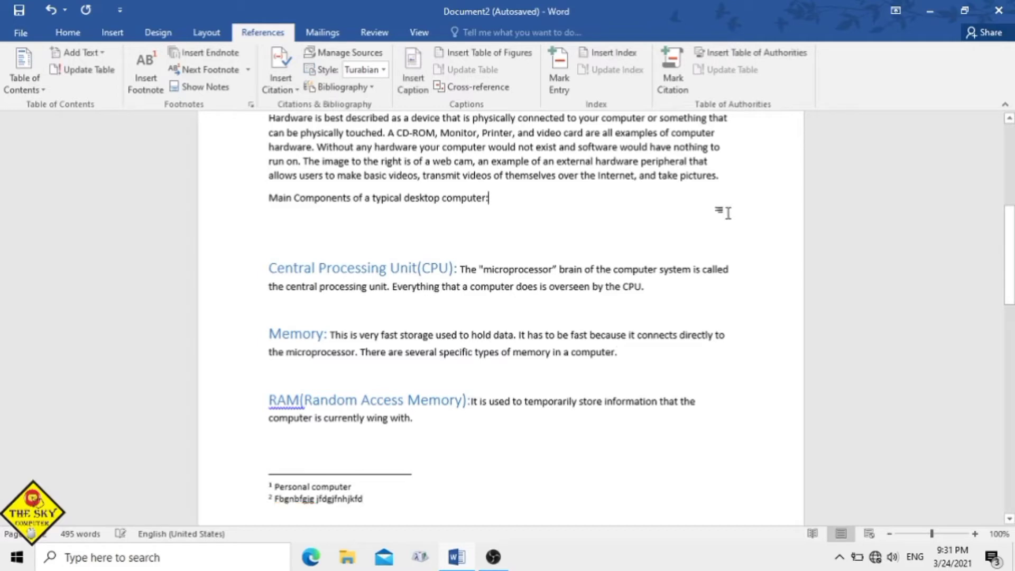
pyautogui.click(196, 57)
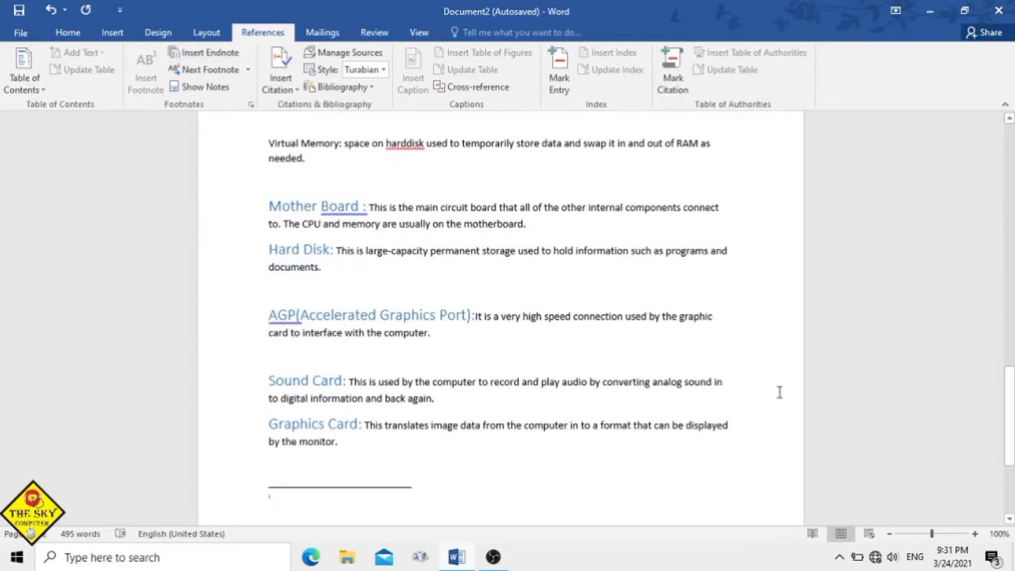
pyautogui.moveTo(1010, 417); pyautogui.dragTo(1010, 213)
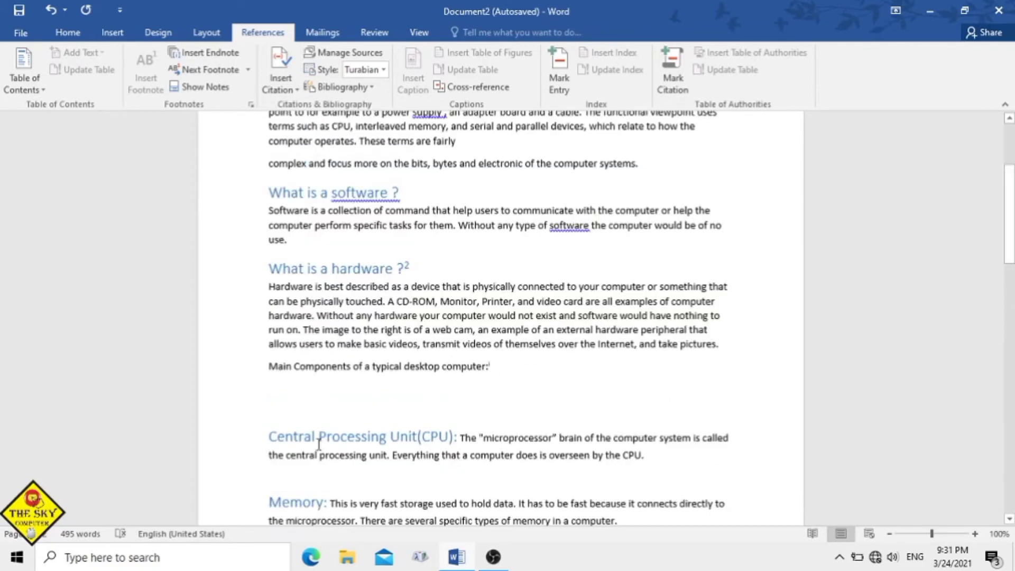
# Insert an endnote after "Central Processing Unit(CPU)", before the colon, with the text "cpu"
pyautogui.click(452, 436)
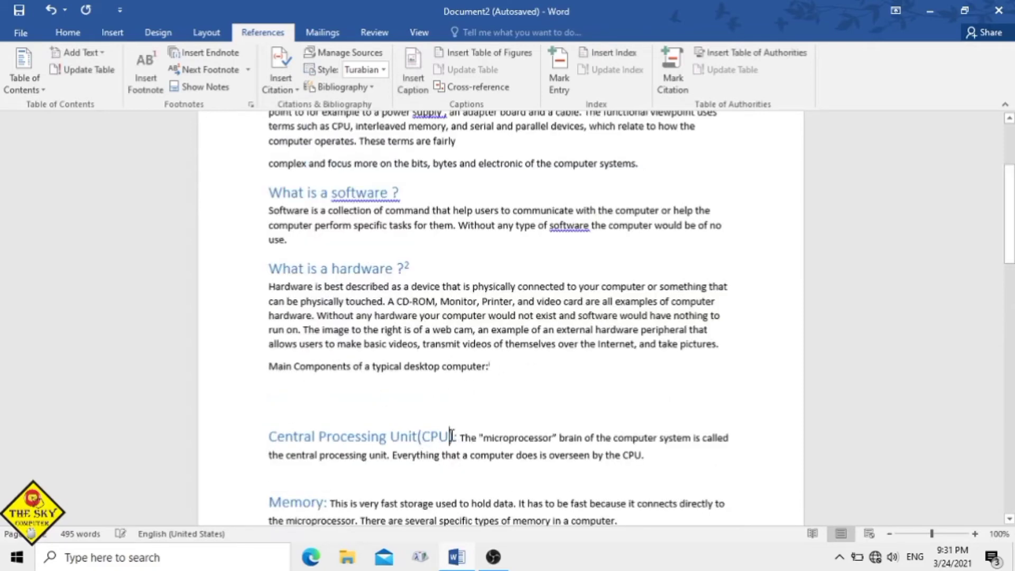
pyautogui.click(460, 438)
pyautogui.click(455, 436)
pyautogui.click(206, 59)
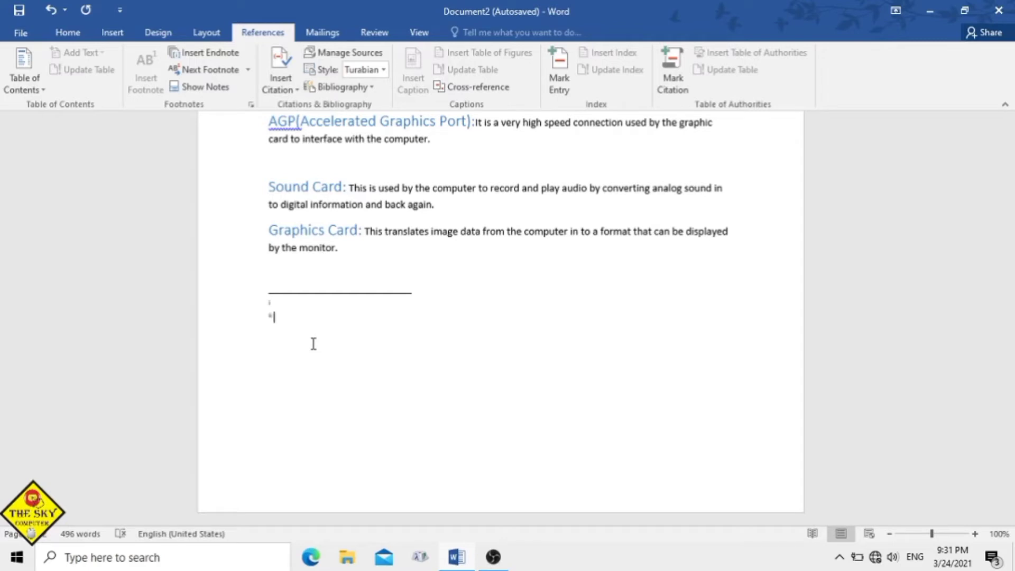
pyautogui.write('cpu')
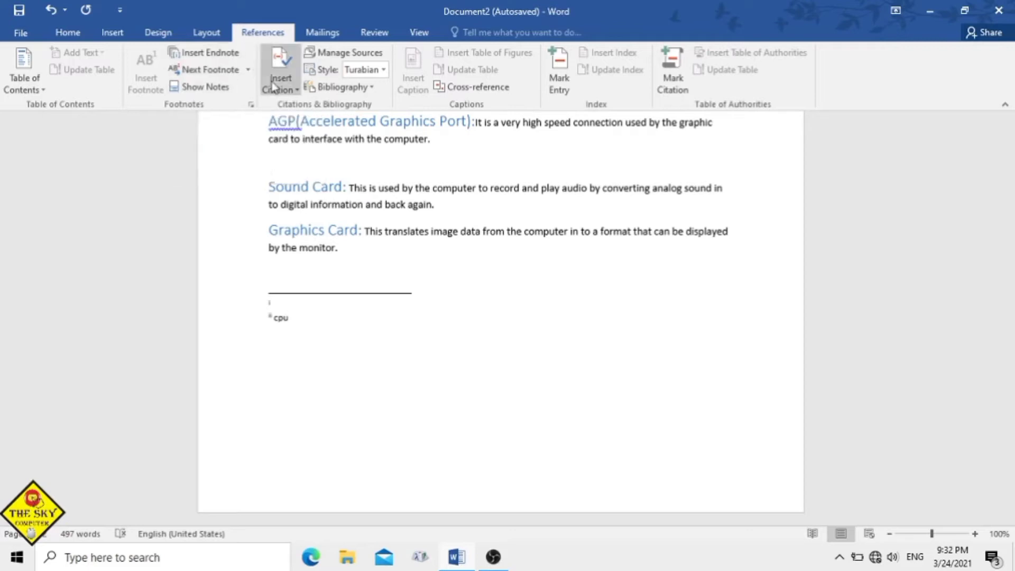
# Go to the next footnote in the document, and return to the previous footnote
pyautogui.click(247, 74)
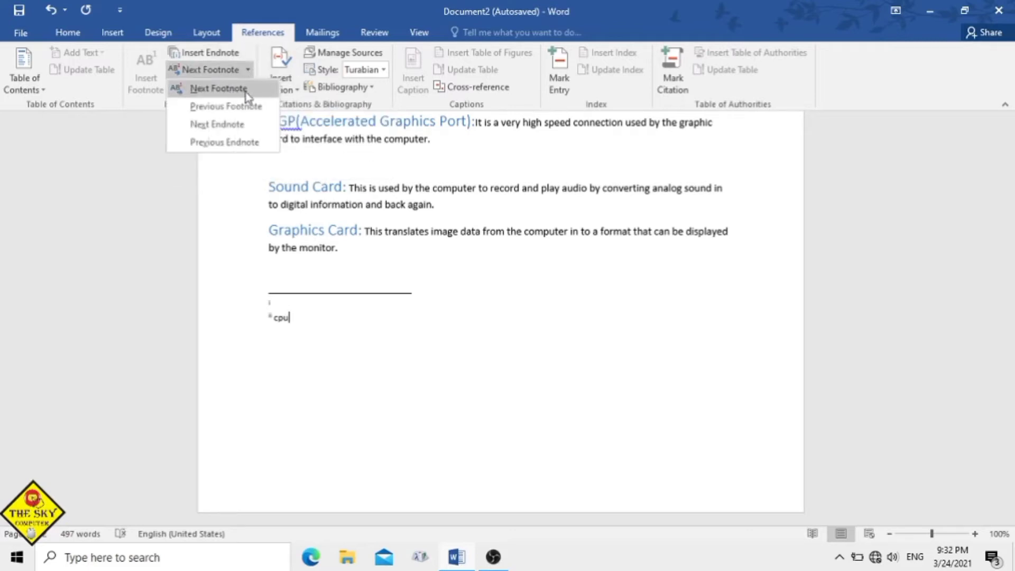
pyautogui.click(235, 89)
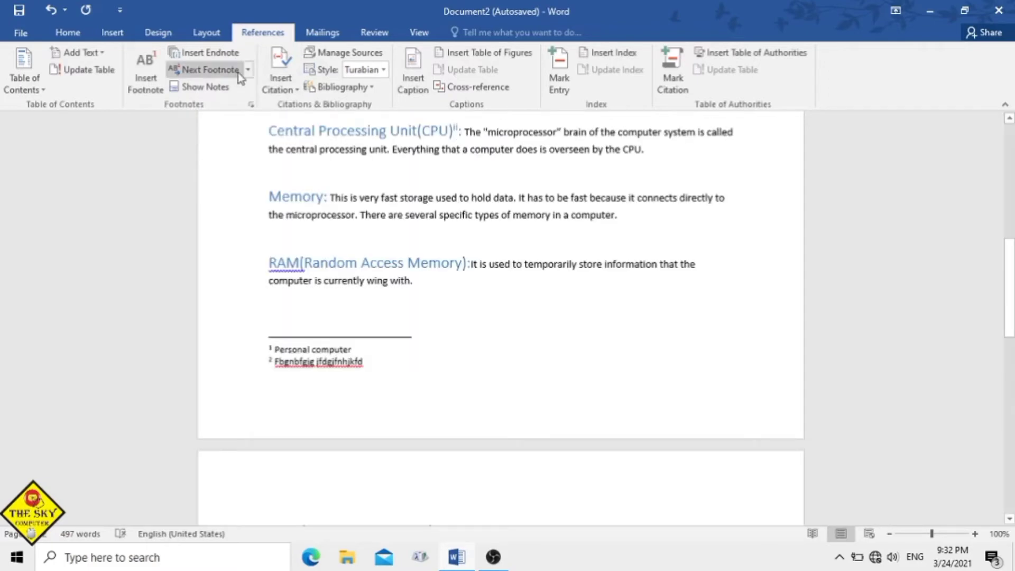
pyautogui.click(247, 70)
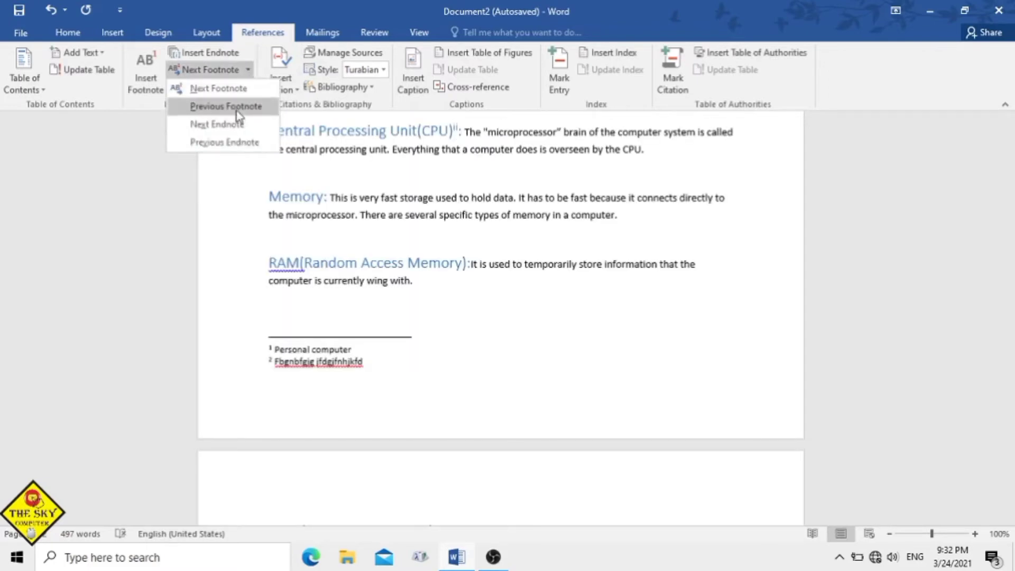
pyautogui.click(236, 109)
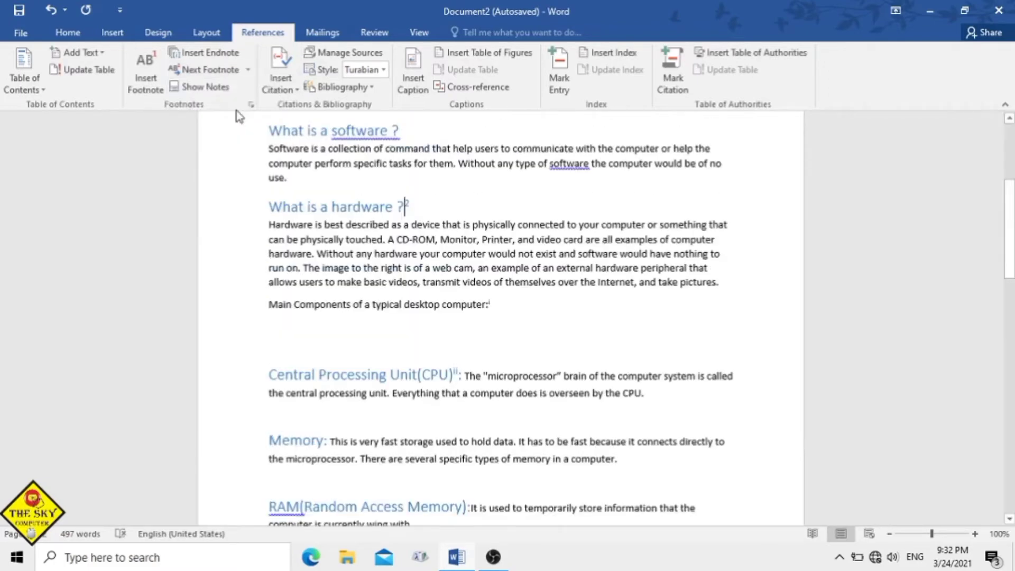
# Go to the next endnote in the document, and try going to the previous endnote
pyautogui.click(247, 70)
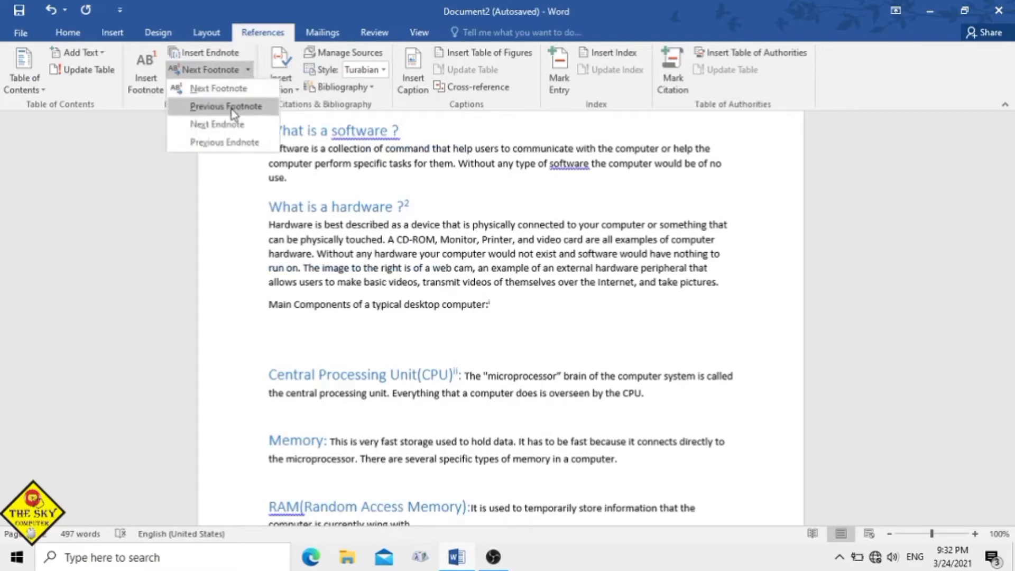
pyautogui.click(237, 127)
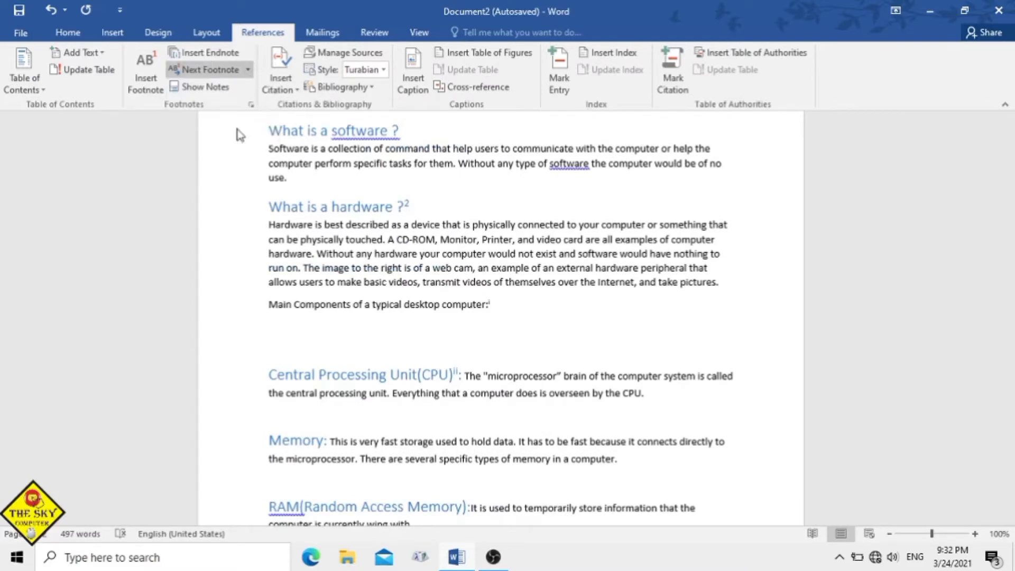
pyautogui.click(248, 71)
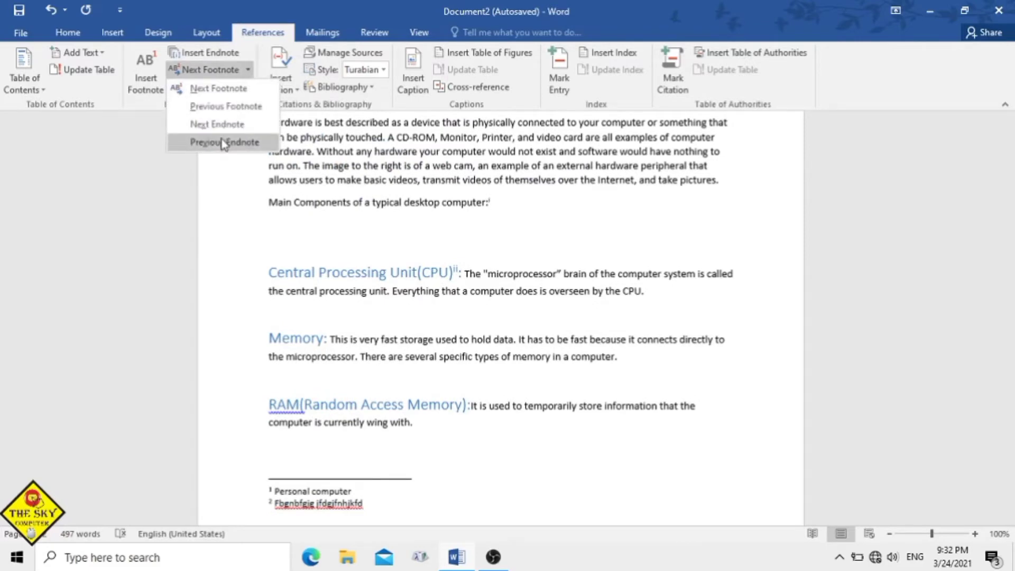
pyautogui.click(224, 142)
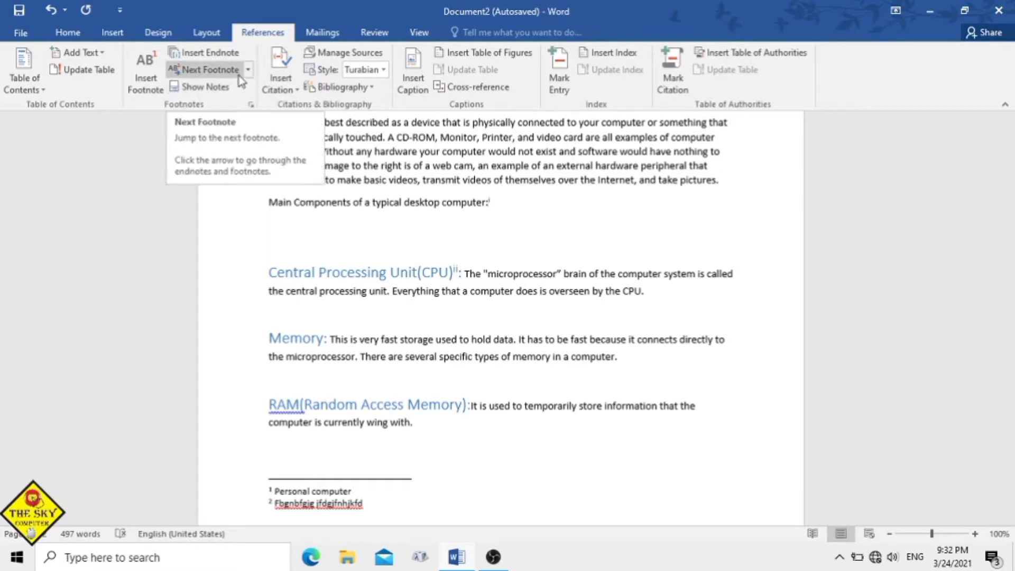
# Show the document's notes, viewing the footnote area first and the endnote area second
pyautogui.click(216, 89)
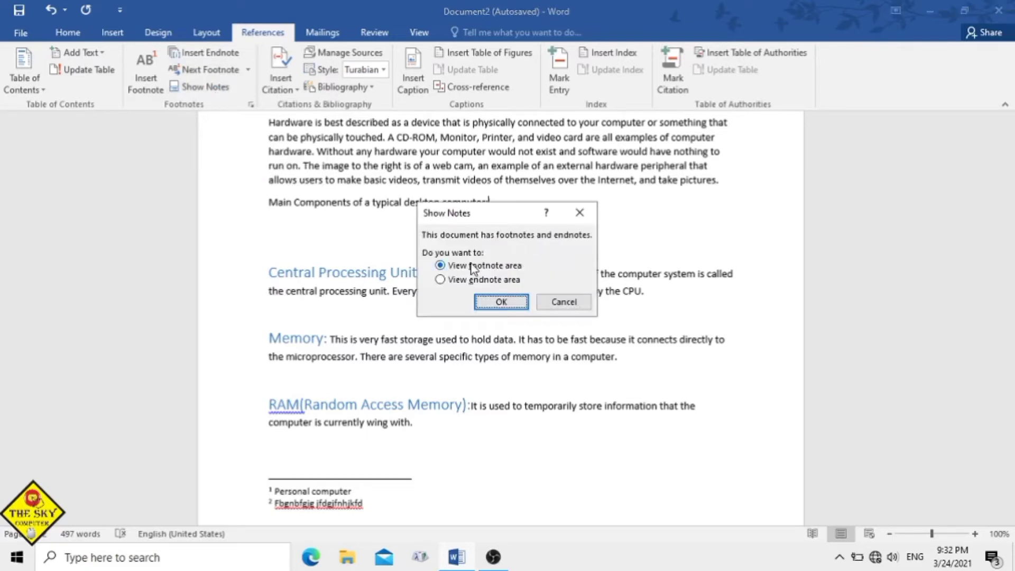
pyautogui.click(500, 302)
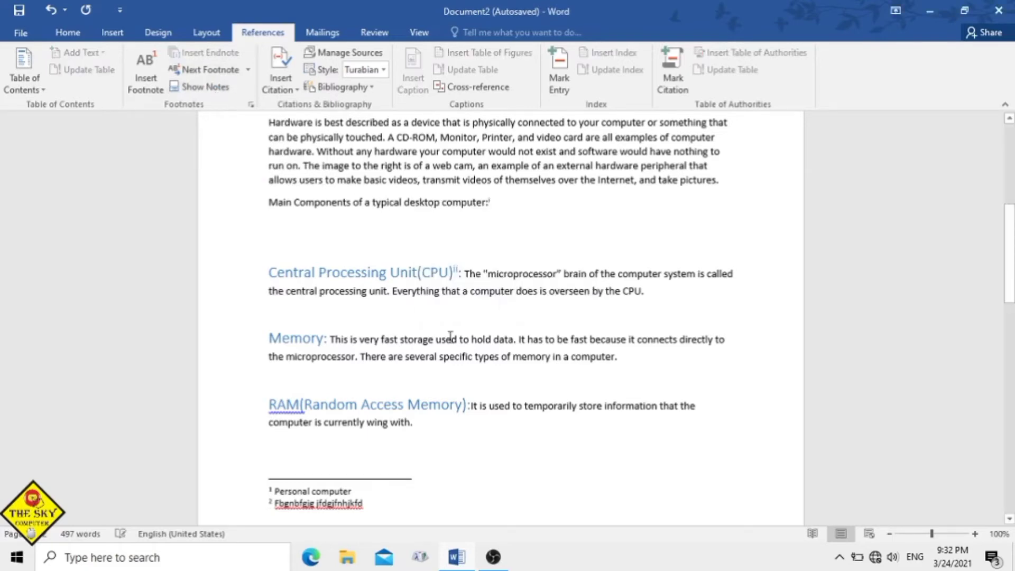
pyautogui.click(204, 86)
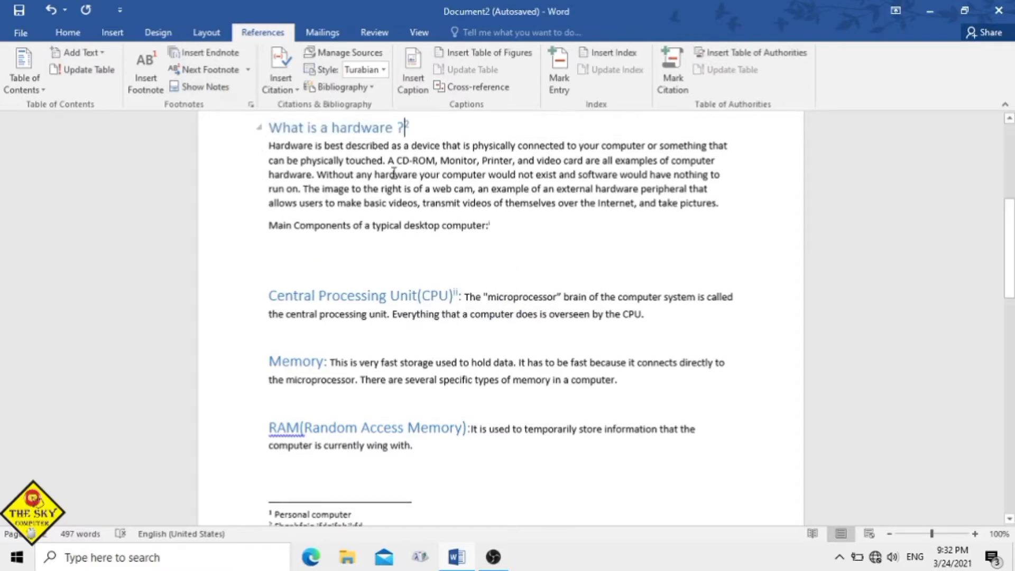
pyautogui.click(213, 93)
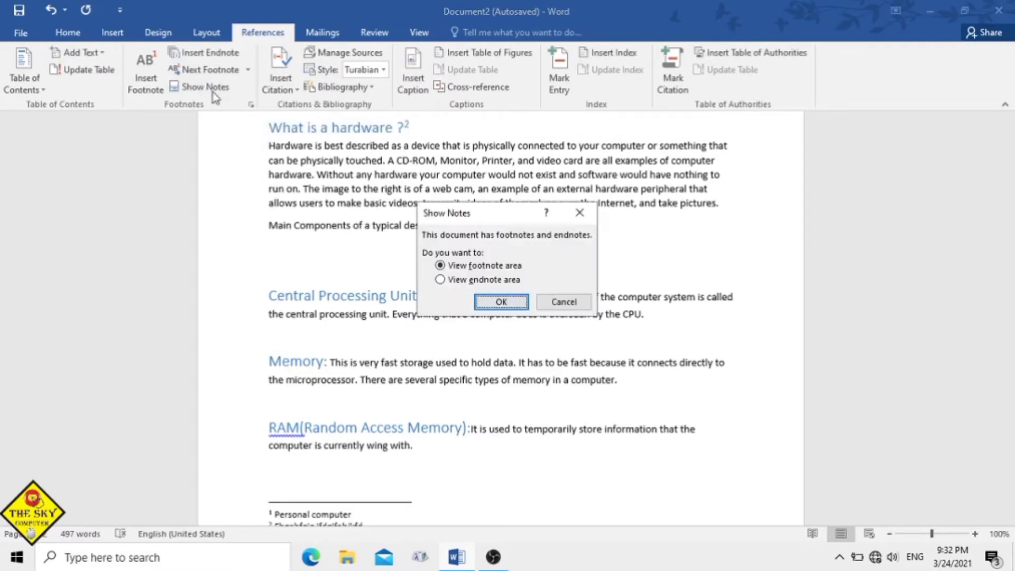
pyautogui.click(470, 284)
pyautogui.click(504, 303)
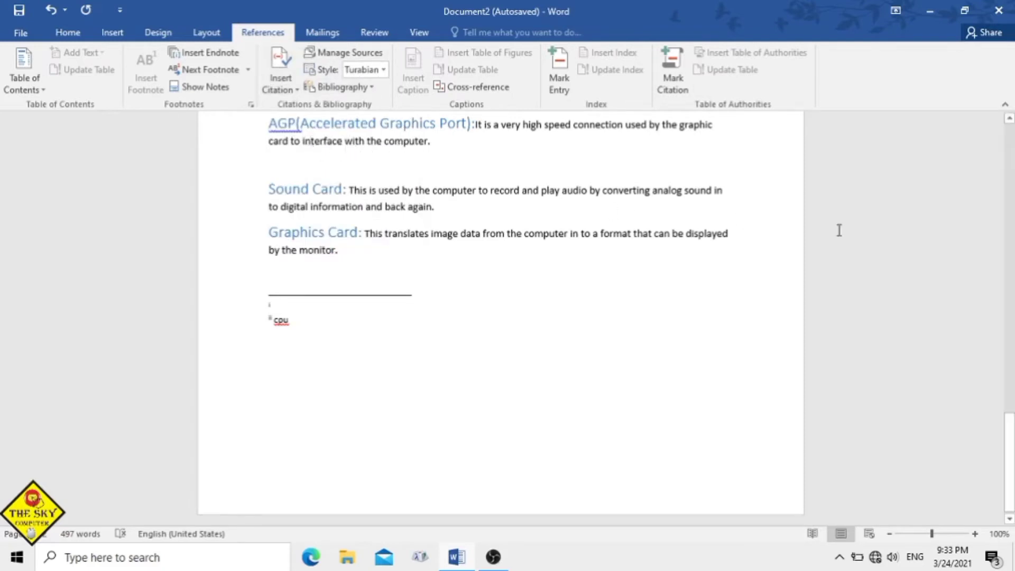
# Add an empty line after the paragraph ending "electronic of the computer systems." and start a new citation source there
pyautogui.moveTo(1009, 446); pyautogui.dragTo(1010, 178)
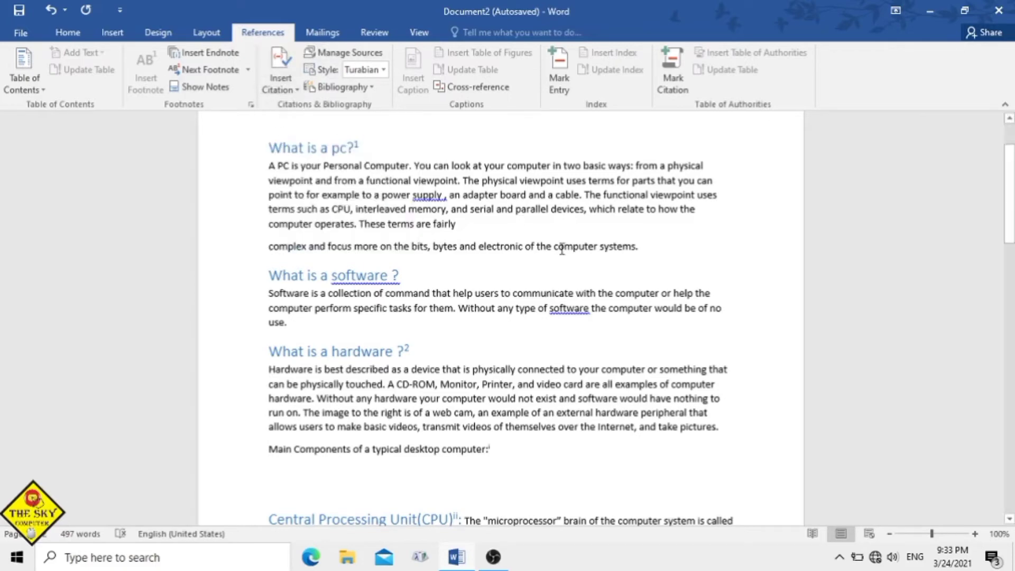
pyautogui.click(643, 256)
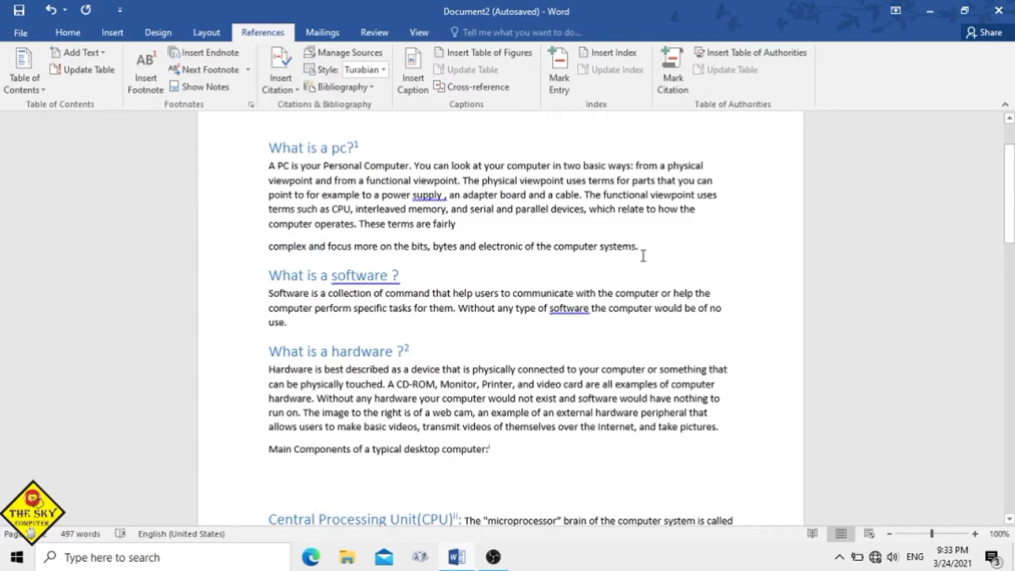
pyautogui.press('Return')
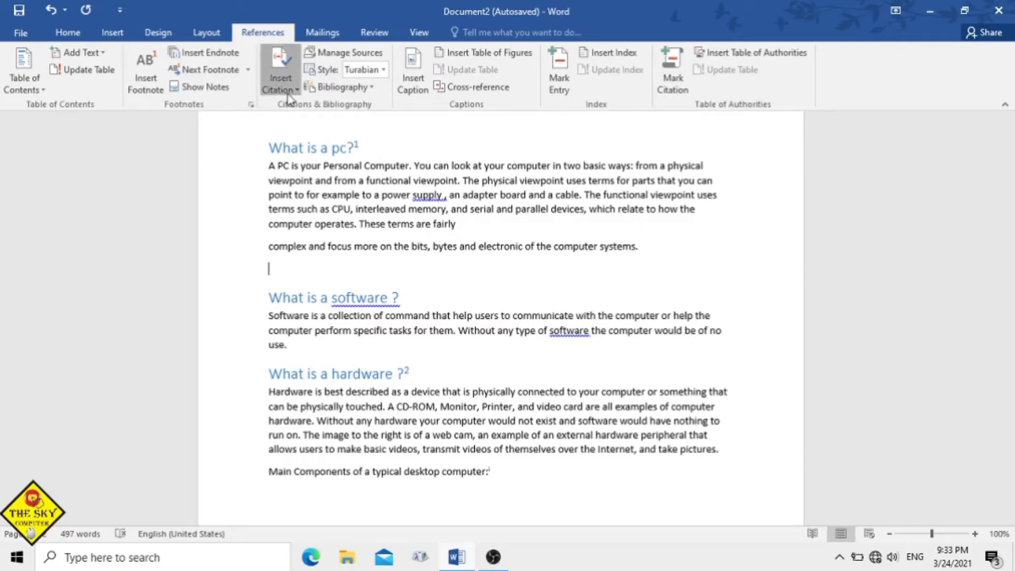
pyautogui.click(280, 79)
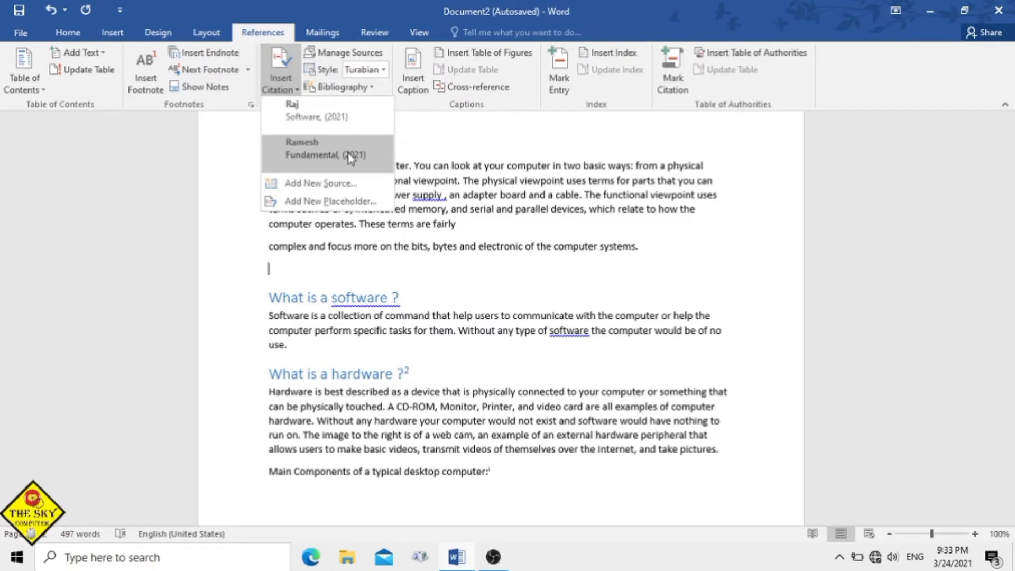
pyautogui.click(332, 186)
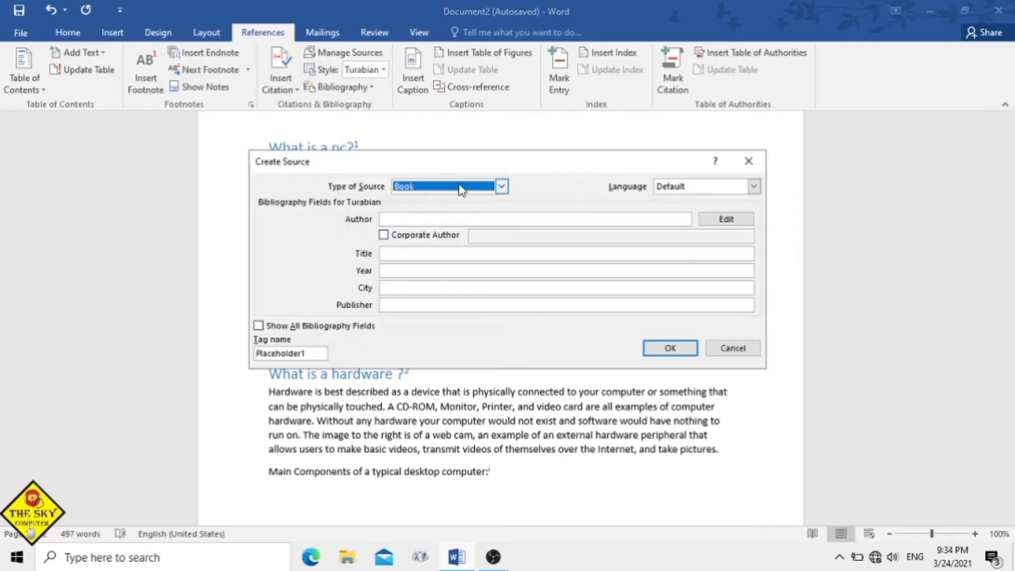
# Look through the available source types and set the new source's type to Book Section
pyautogui.click(460, 190)
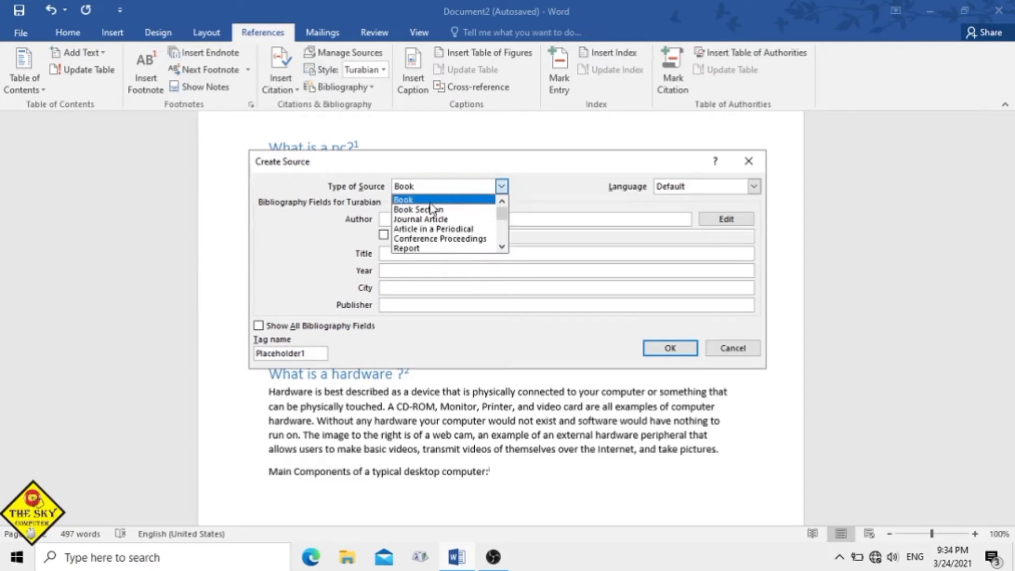
pyautogui.click(432, 204)
pyautogui.click(444, 191)
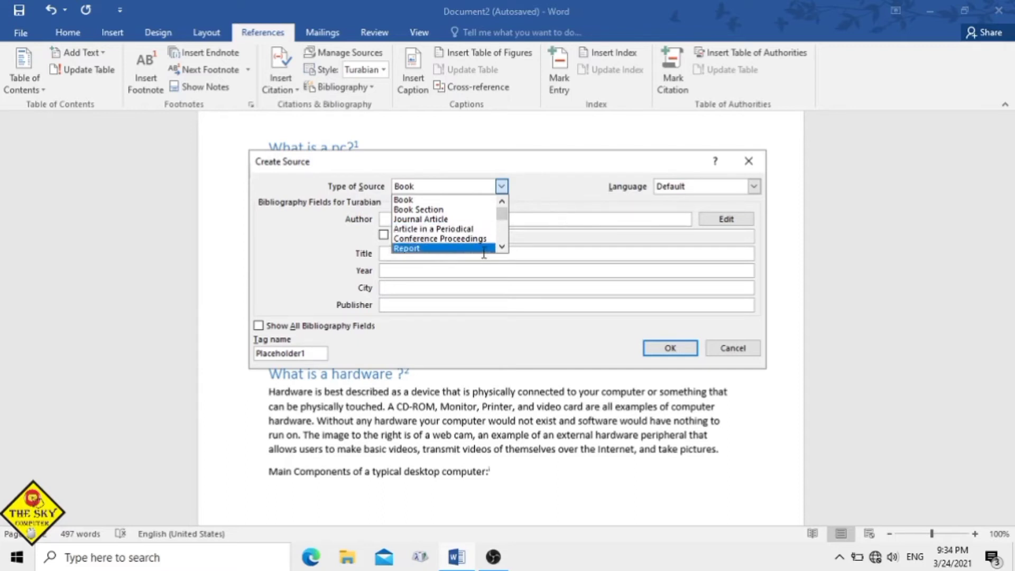
pyautogui.click(502, 247)
pyautogui.click(505, 246)
pyautogui.click(505, 246)
pyautogui.click(505, 246)
pyautogui.click(505, 245)
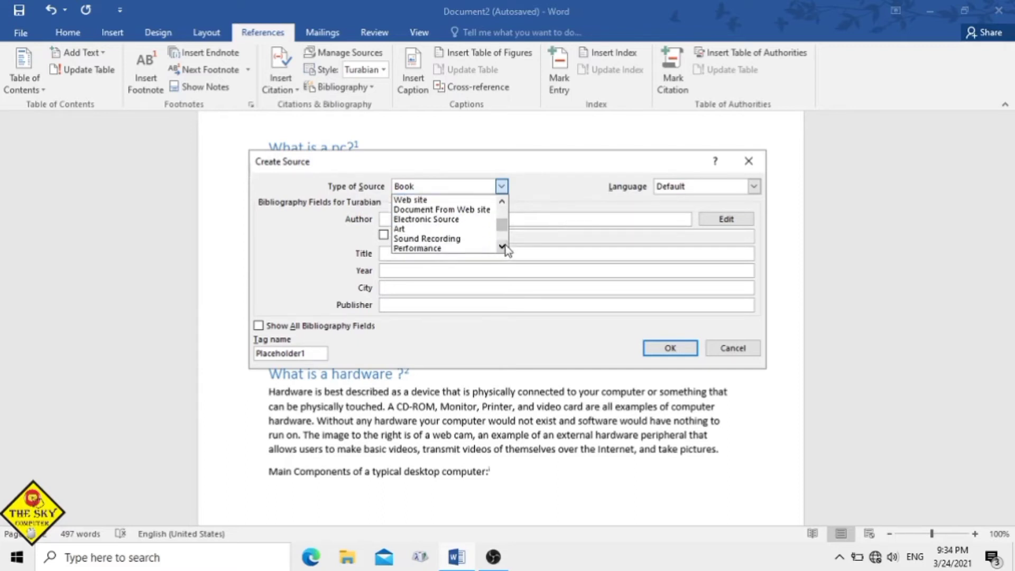
pyautogui.click(505, 246)
pyautogui.click(505, 246)
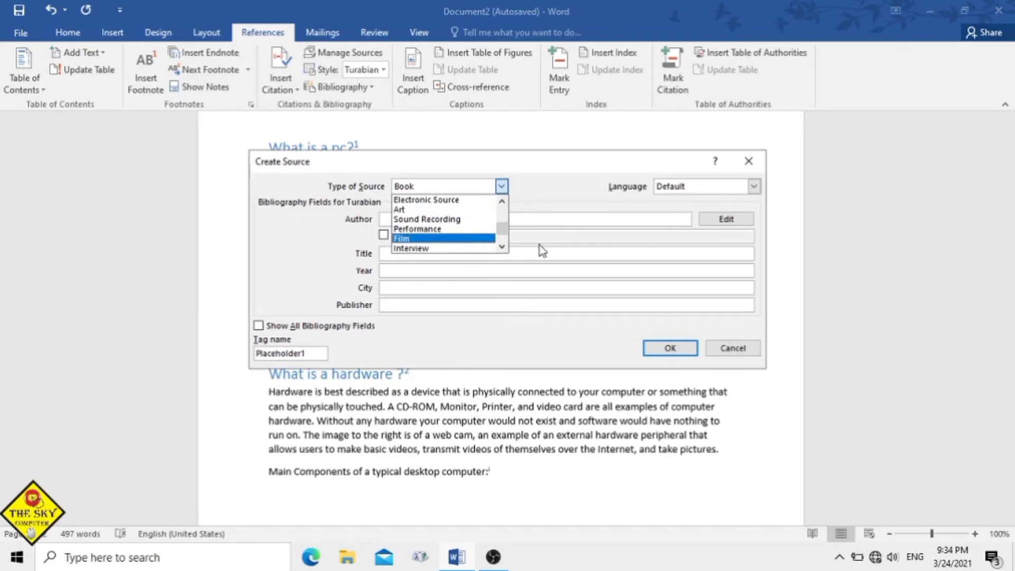
pyautogui.moveTo(505, 230); pyautogui.dragTo(504, 212)
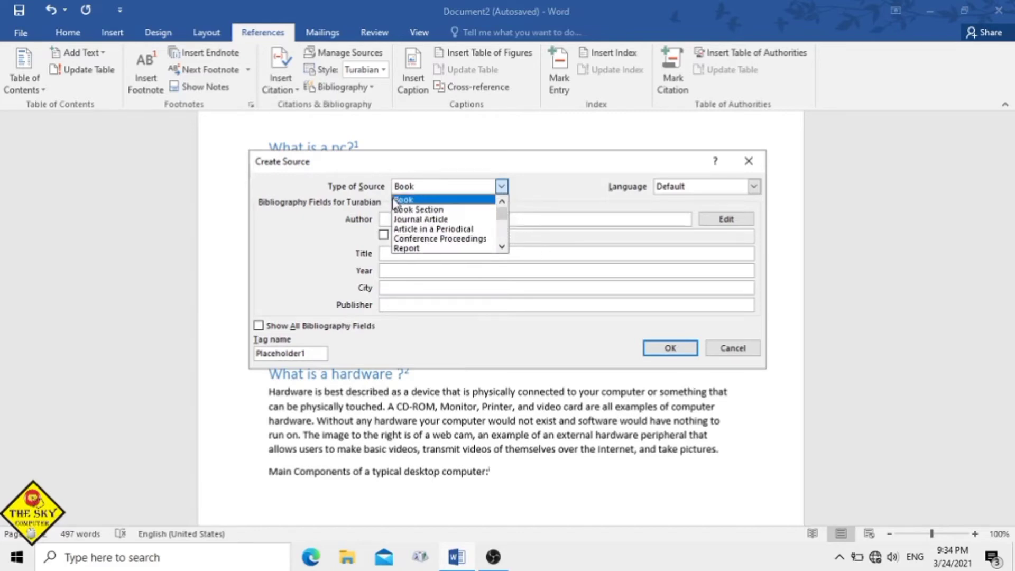
pyautogui.click(421, 210)
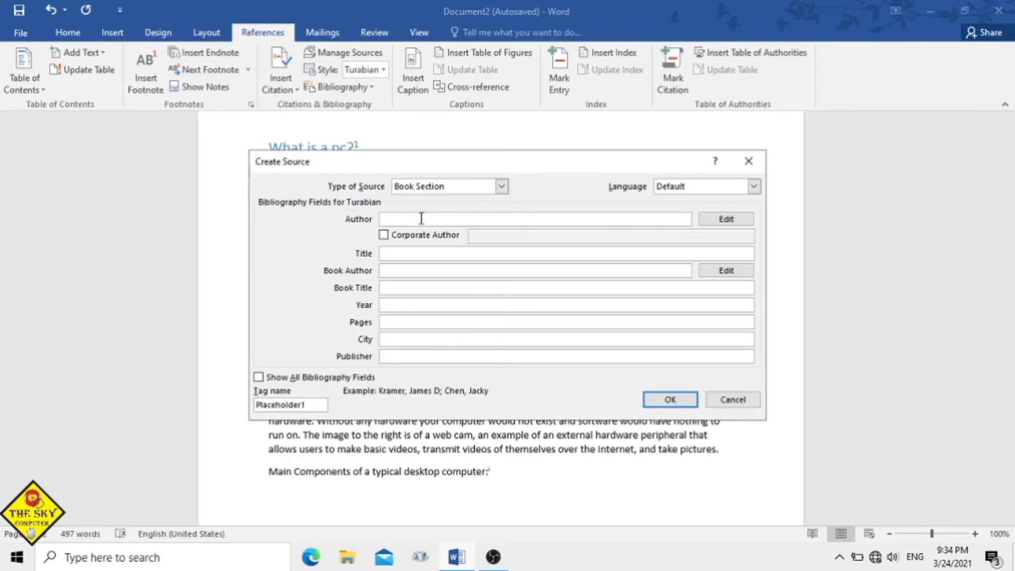
# Enter the author's first name for the source, and briefly turn the Corporate Author option on and off again
pyautogui.click(421, 219)
pyautogui.write('Mahesh')
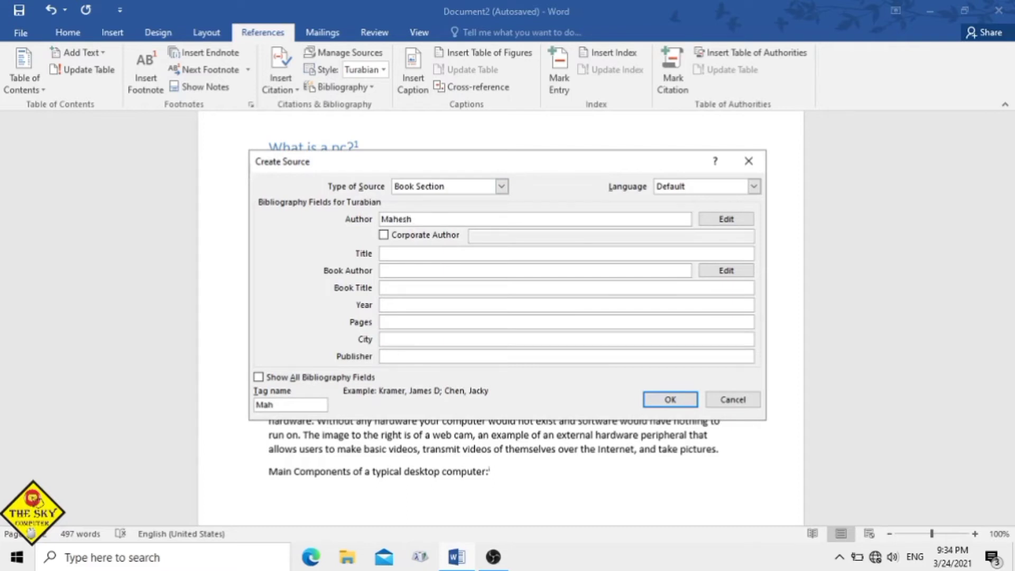
pyautogui.click(385, 236)
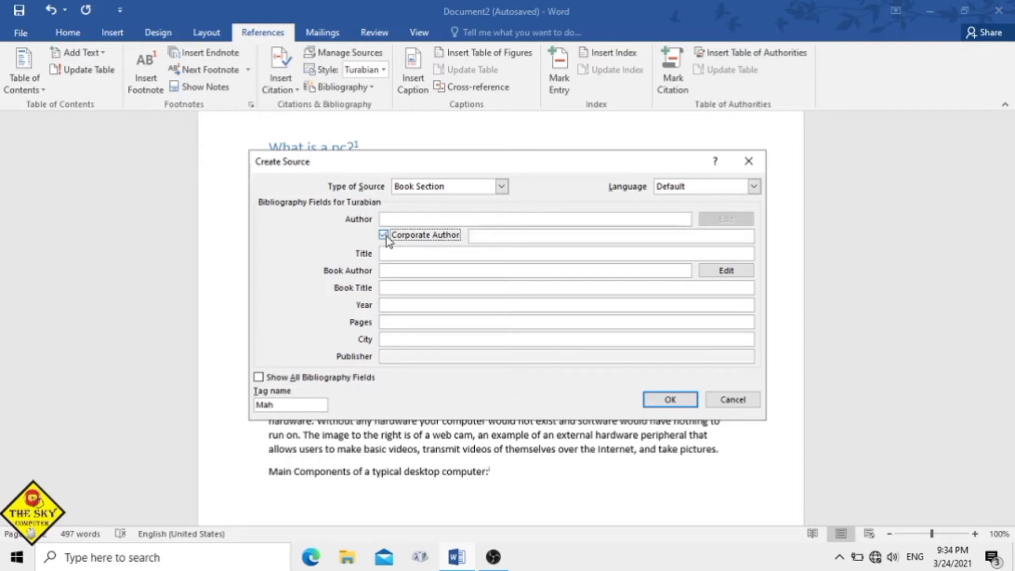
pyautogui.click(386, 236)
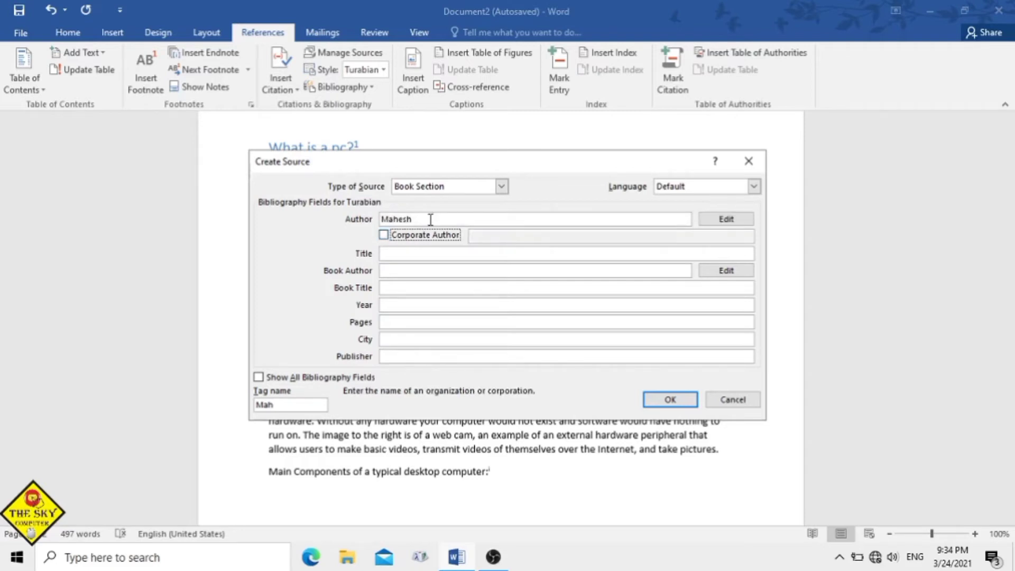
# Set the source's title to "Fundamental" and fill in the book author's name
pyautogui.click(421, 253)
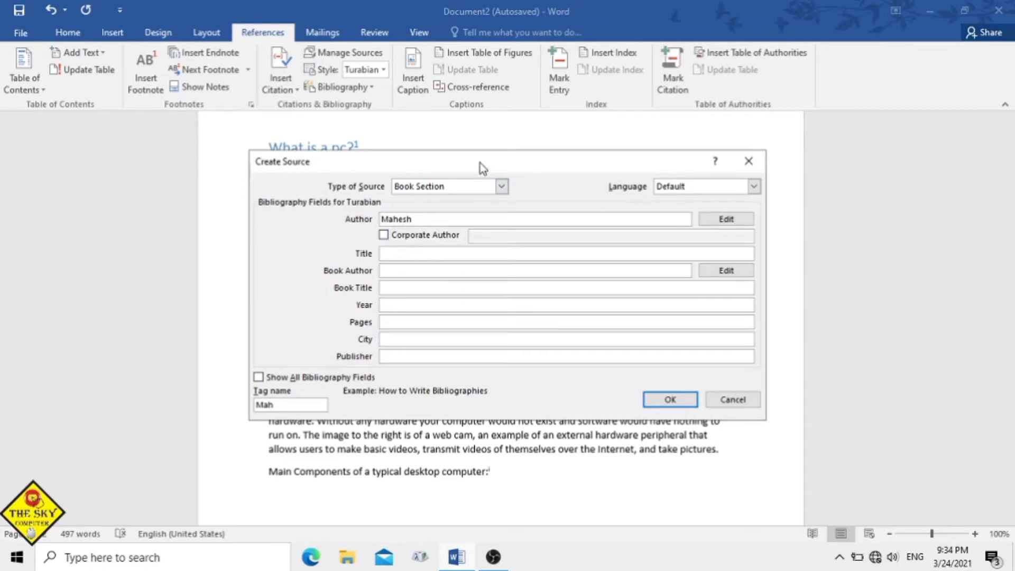
pyautogui.moveTo(480, 163); pyautogui.dragTo(473, 337)
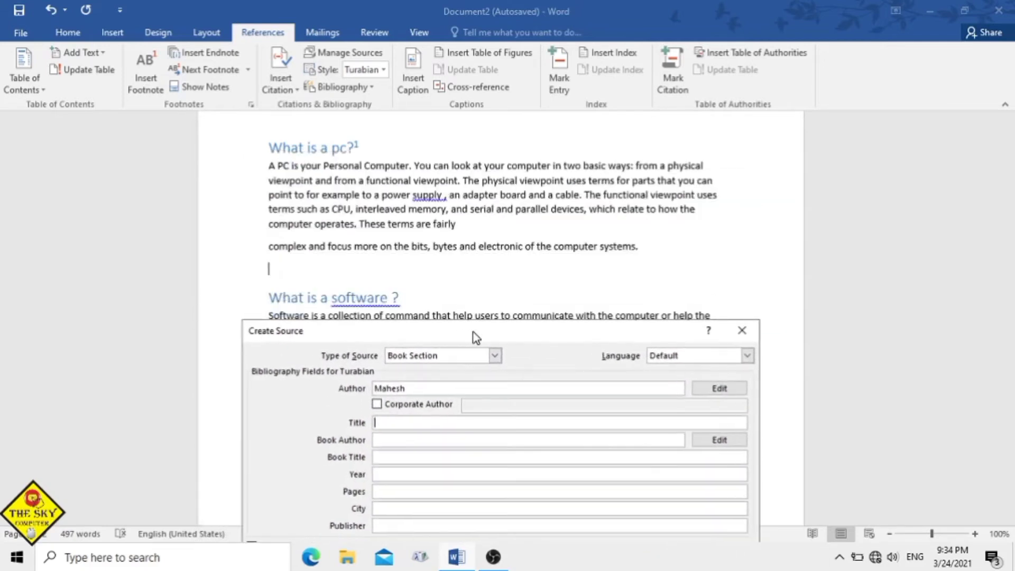
pyautogui.write('Fi')
pyautogui.press('BackSpace')
pyautogui.write('uj')
pyautogui.press('BackSpace')
pyautogui.write('ndamental')
pyautogui.click(405, 442)
pyautogui.write('Raj')
# Set the source's book title to "computer"
pyautogui.click(404, 457)
pyautogui.click(398, 475)
pyautogui.click(397, 456)
pyautogui.write('compuetr')
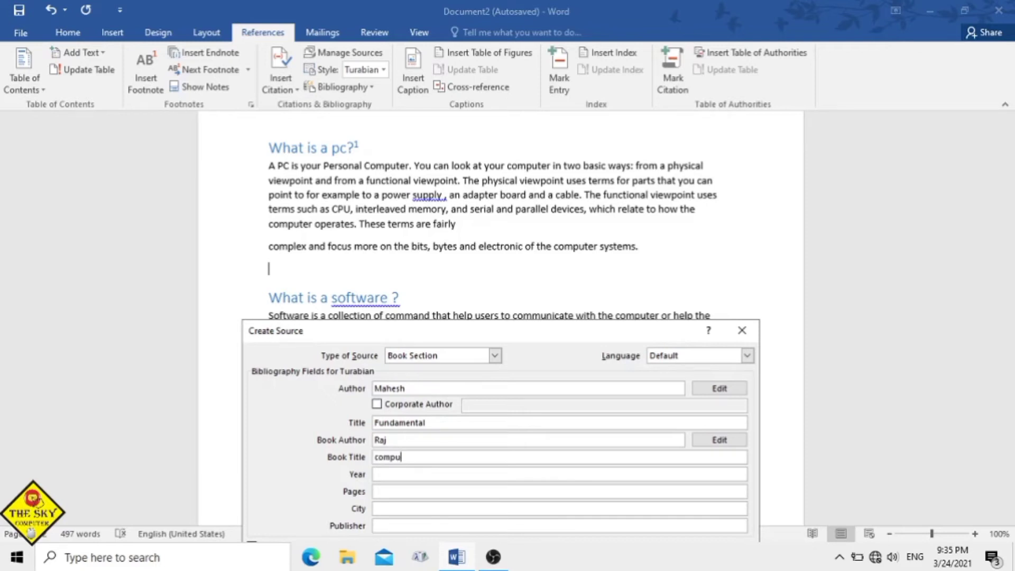
pyautogui.press('BackSpace')
pyautogui.press('BackSpace')
pyautogui.press('BackSpace')
pyautogui.write('ter')
# Set the source's year to 2021 and city to "Lucknow", and insert its citation
pyautogui.click(420, 473)
pyautogui.write('201')
pyautogui.press('BackSpace')
pyautogui.write('21')
pyautogui.click(391, 508)
pyautogui.write('Lucknow')
pyautogui.moveTo(531, 337); pyautogui.dragTo(532, 241)
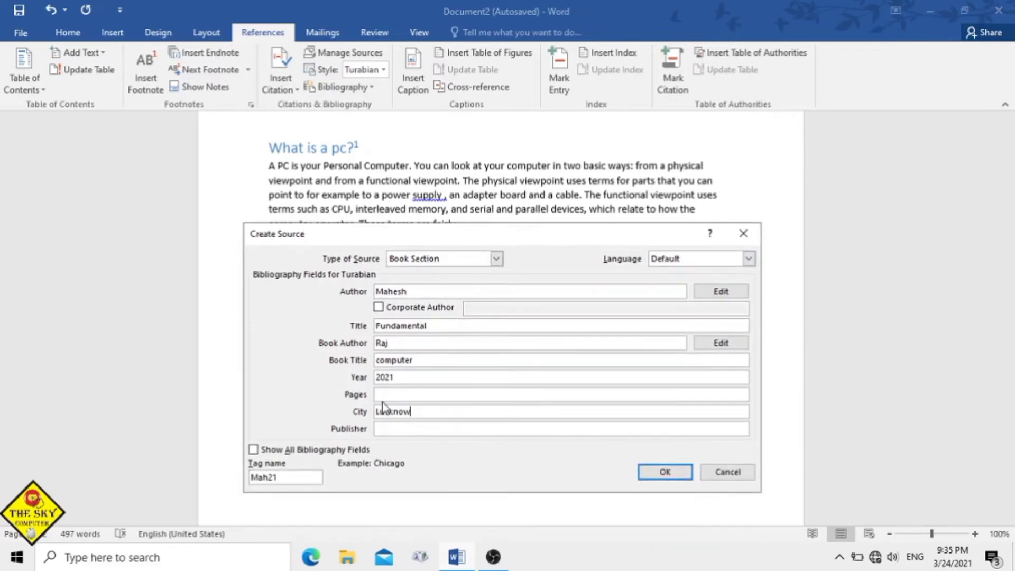
pyautogui.click(655, 476)
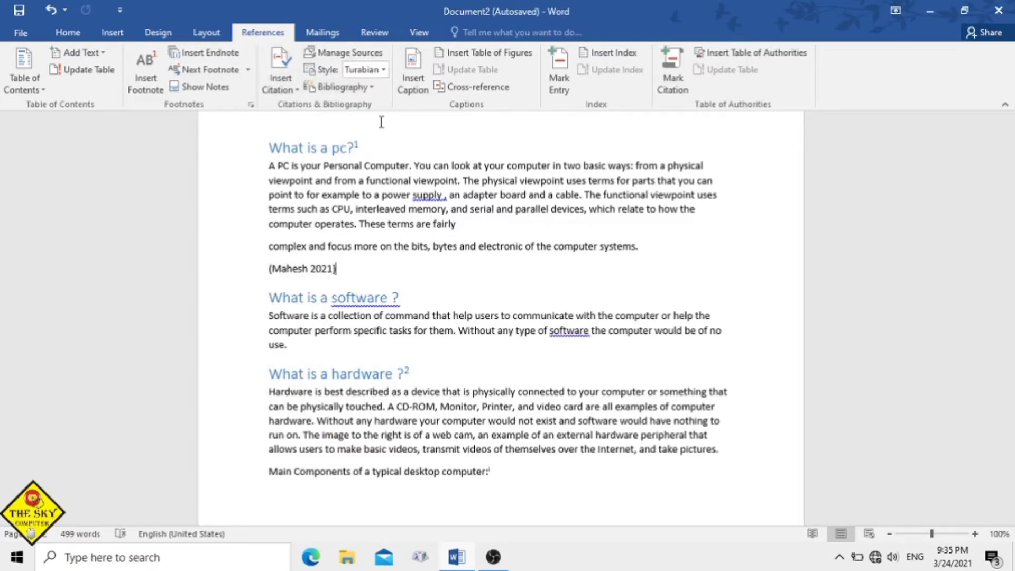
# Try the APA, Harvard - Anglia and ISO 690 - Numerical Reference styles on the inserted citation
pyautogui.click(331, 269)
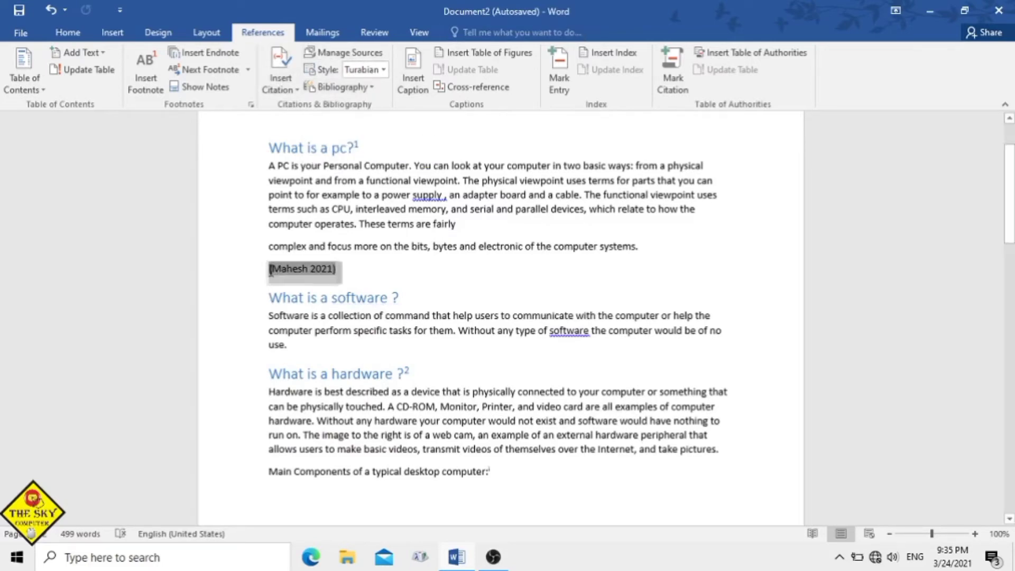
pyautogui.click(381, 67)
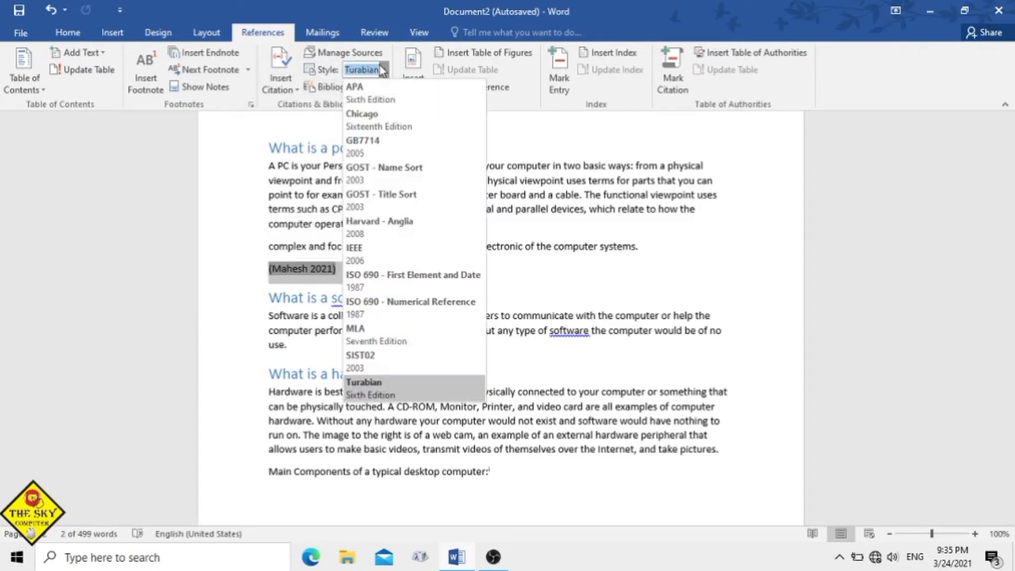
pyautogui.click(382, 103)
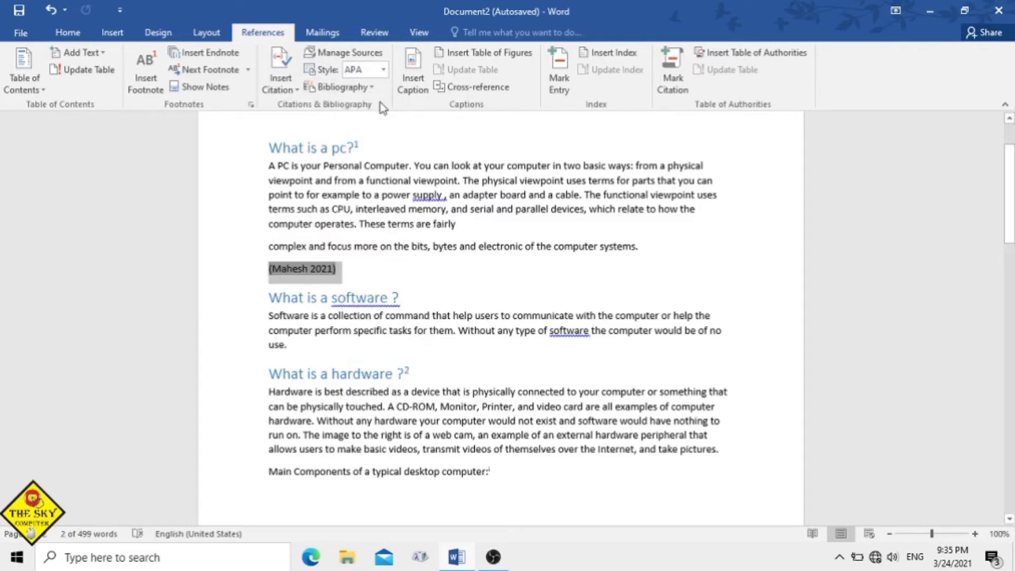
pyautogui.click(384, 70)
pyautogui.click(380, 220)
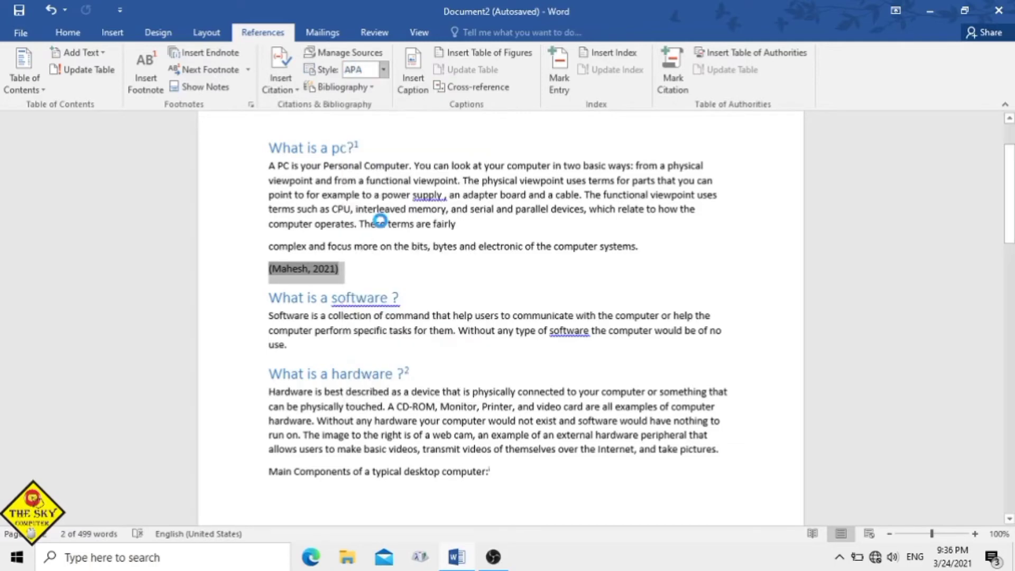
pyautogui.click(384, 71)
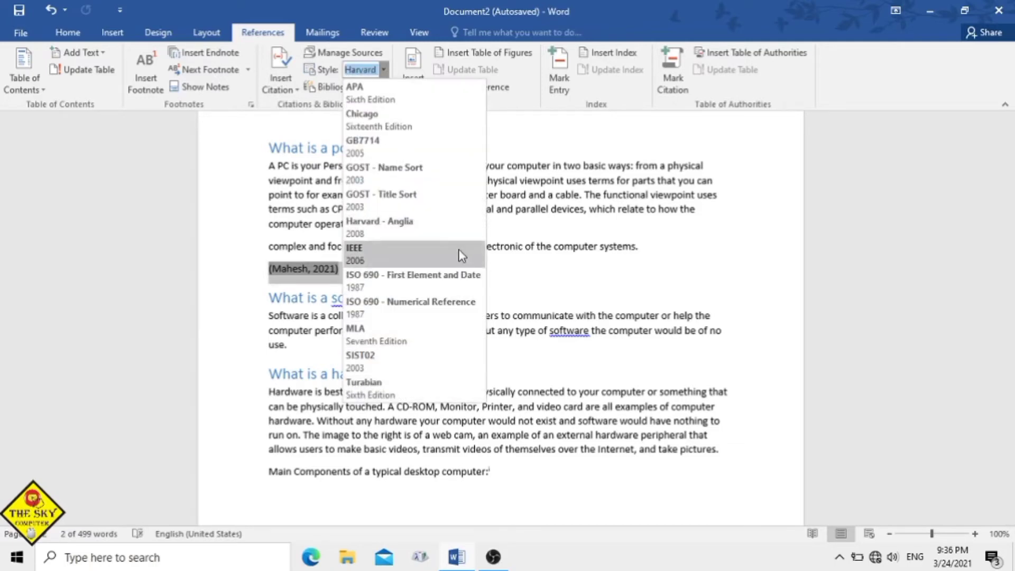
pyautogui.click(431, 305)
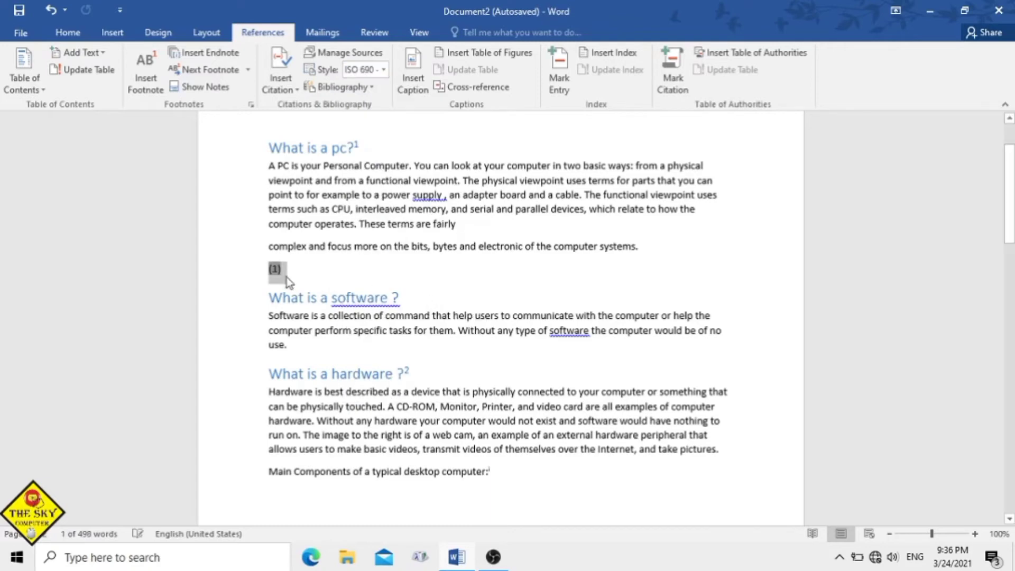
# Set the citation style to ISO 690 - First Element and Date and deselect the citation
pyautogui.click(384, 71)
pyautogui.click(423, 276)
pyautogui.click(370, 273)
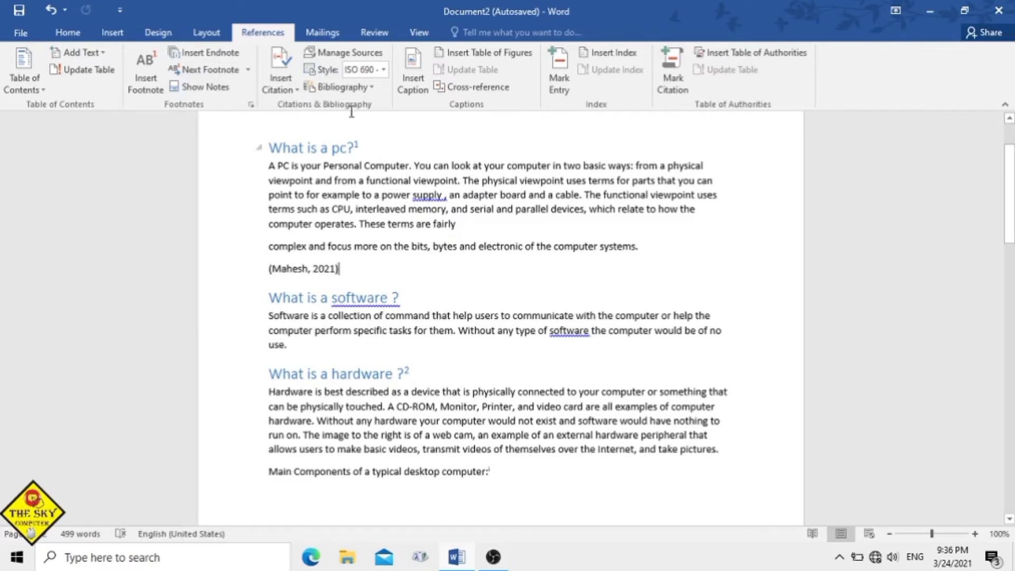
# Delete the two uncited sources from the document's current source list in the Source Manager
pyautogui.click(349, 52)
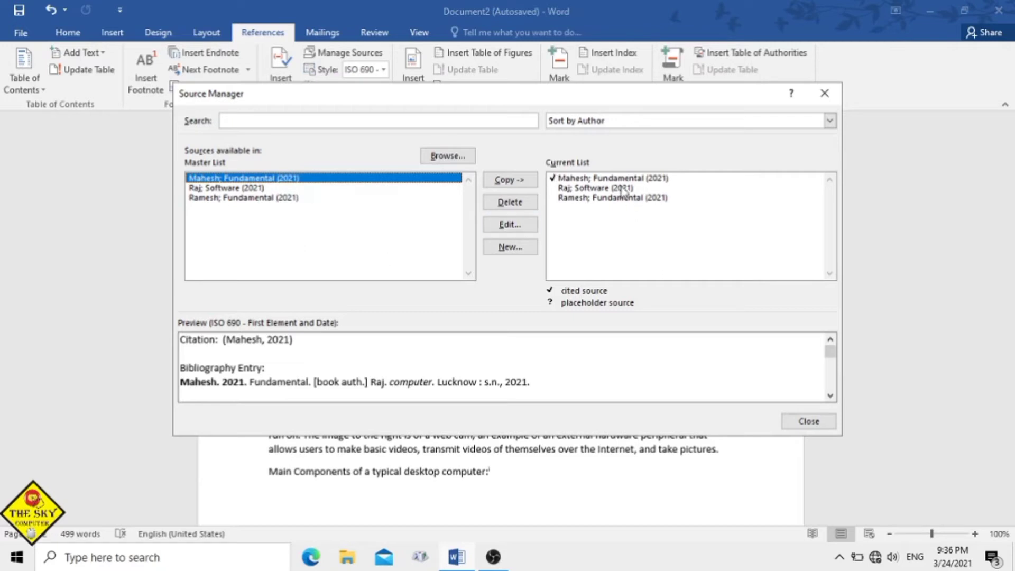
pyautogui.click(588, 199)
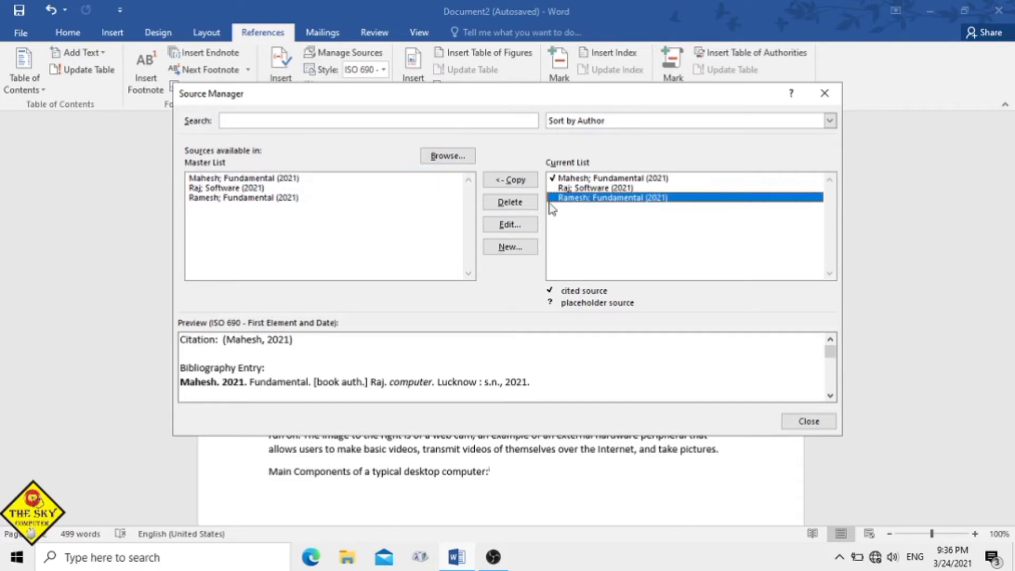
pyautogui.click(509, 202)
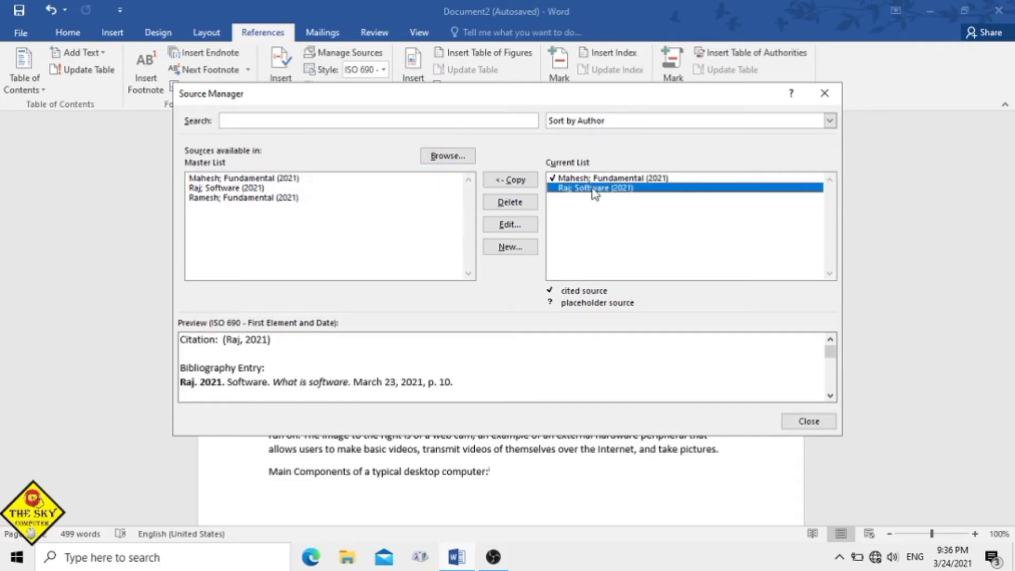
pyautogui.click(519, 209)
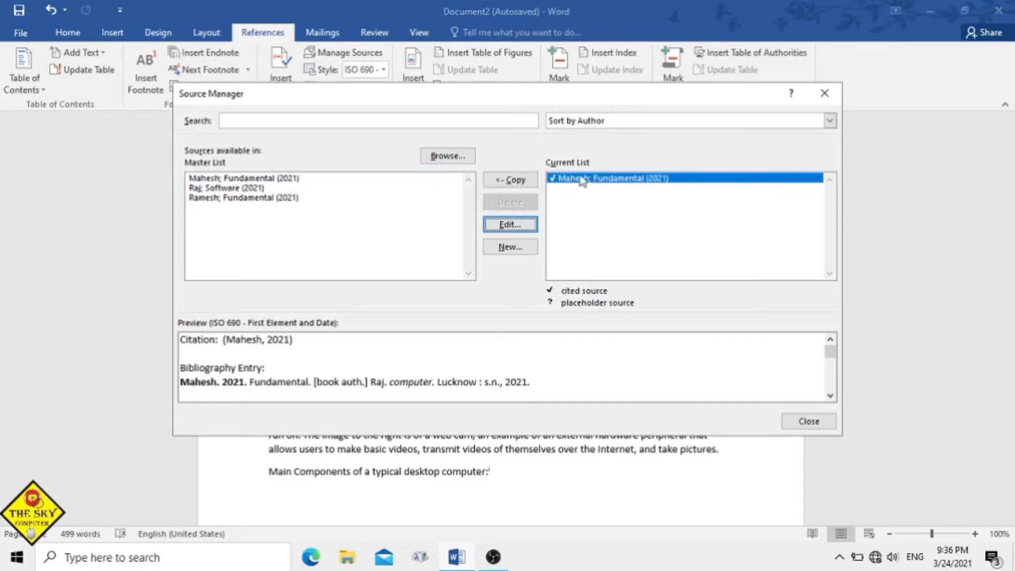
# Close the Source Manager and replace the citation at the end of the "What is a pc?" section with a built-in Bibliography
pyautogui.click(581, 220)
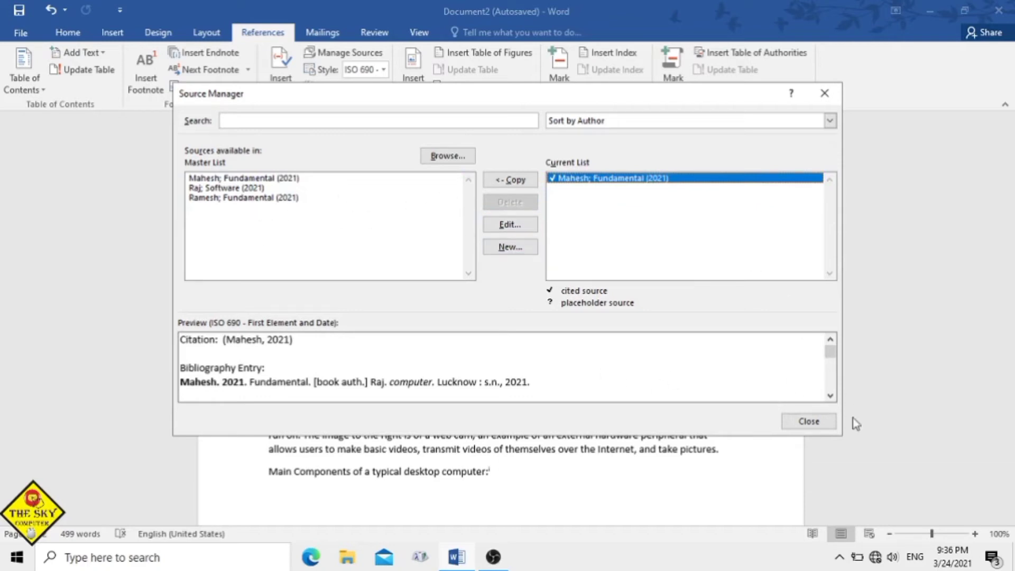
pyautogui.click(809, 421)
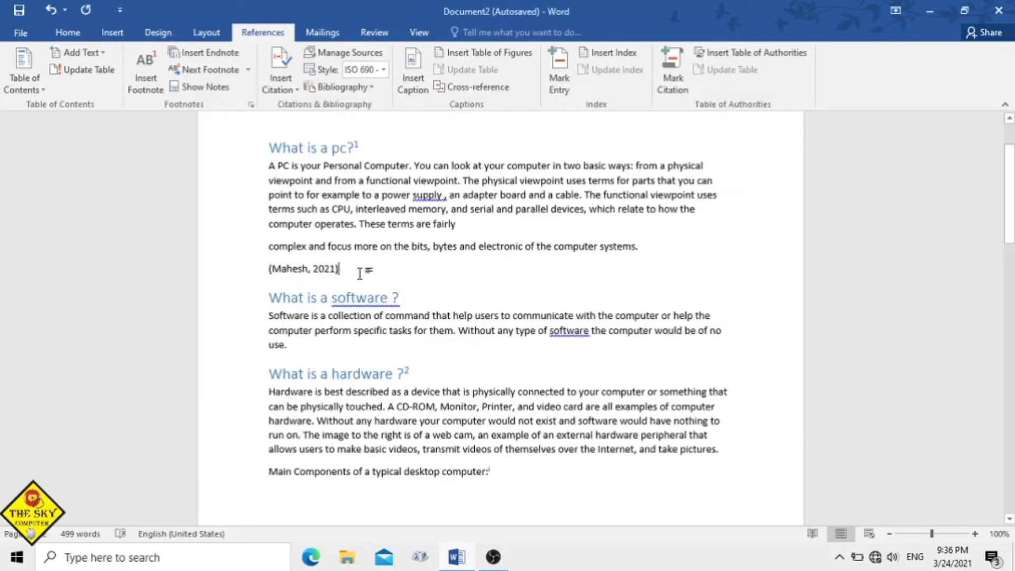
pyautogui.moveTo(359, 274); pyautogui.dragTo(267, 266)
pyautogui.press('Delete')
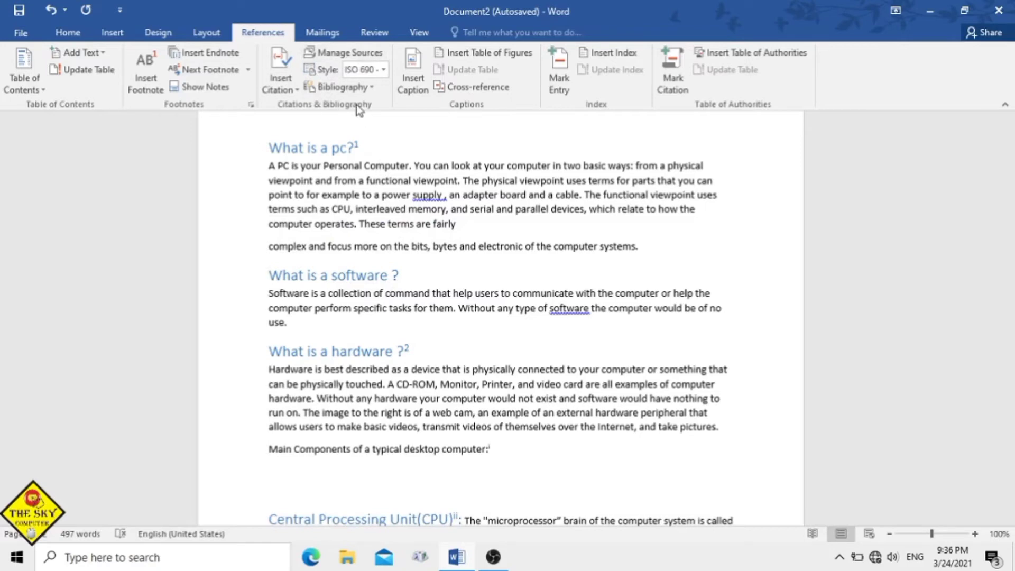
pyautogui.click(364, 88)
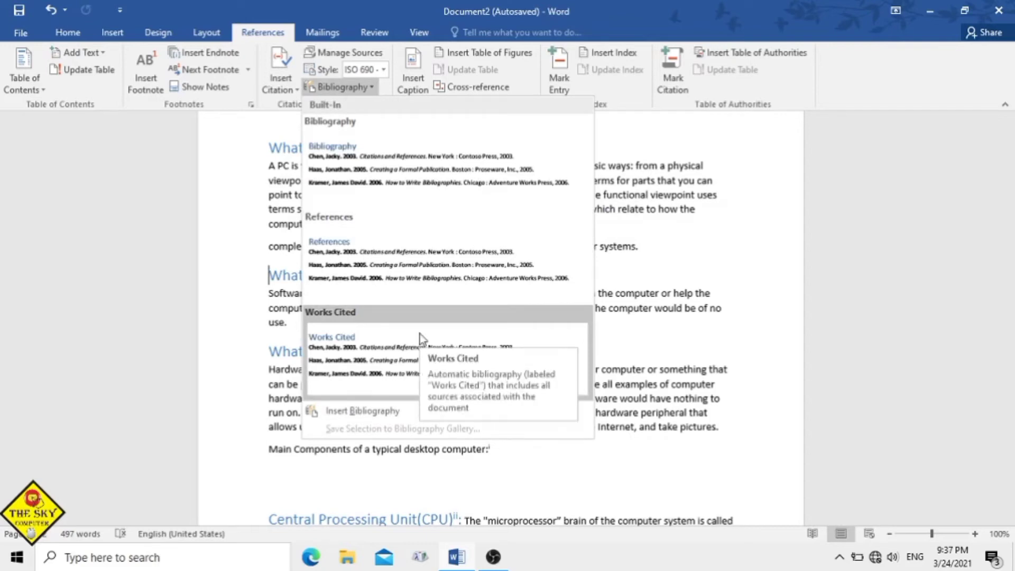
pyautogui.click(428, 194)
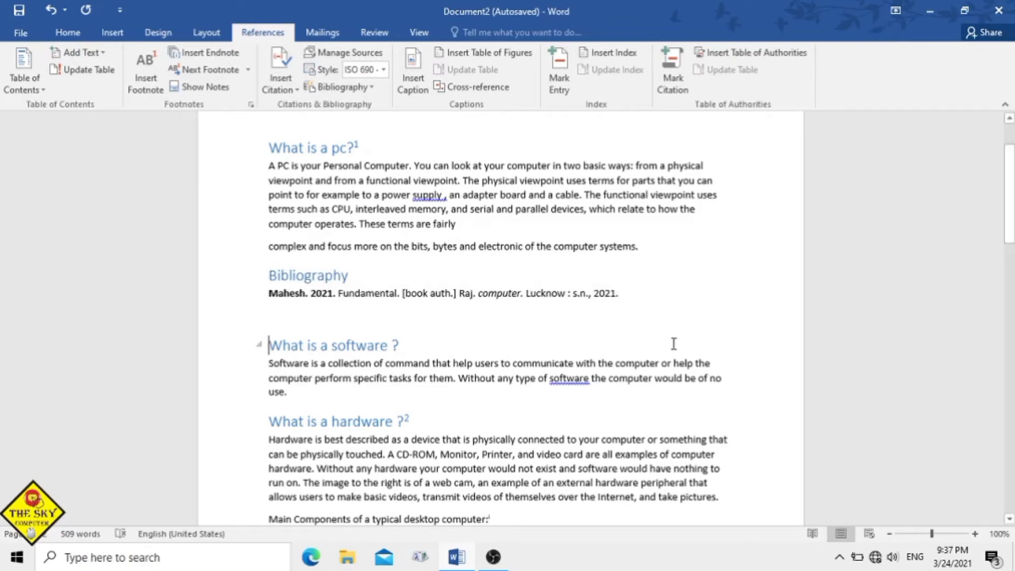
# Add a blank line below "Main Components of a typical desktop computer:"
pyautogui.moveTo(1009, 191); pyautogui.dragTo(1009, 228)
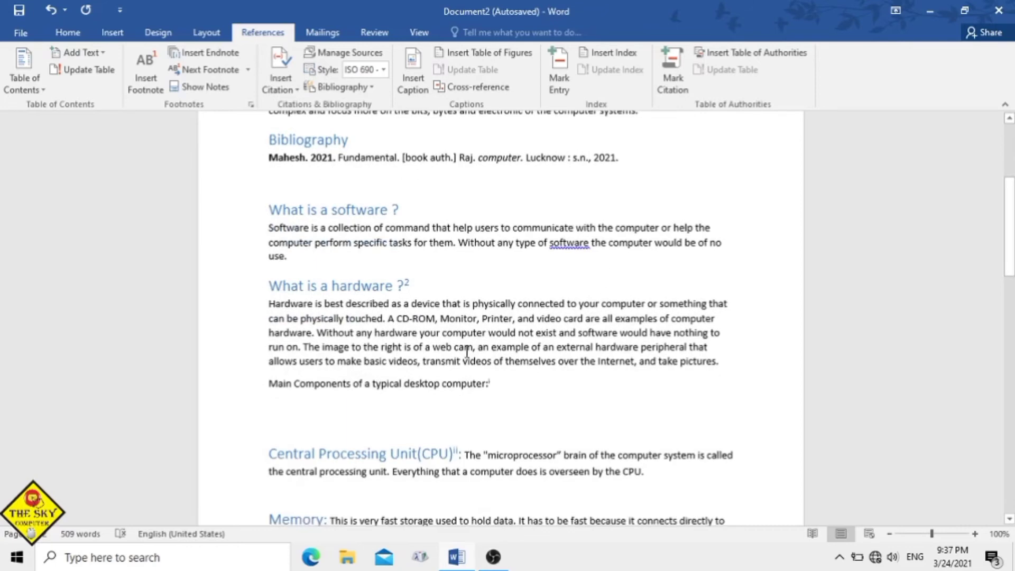
pyautogui.click(507, 385)
pyautogui.press('Return')
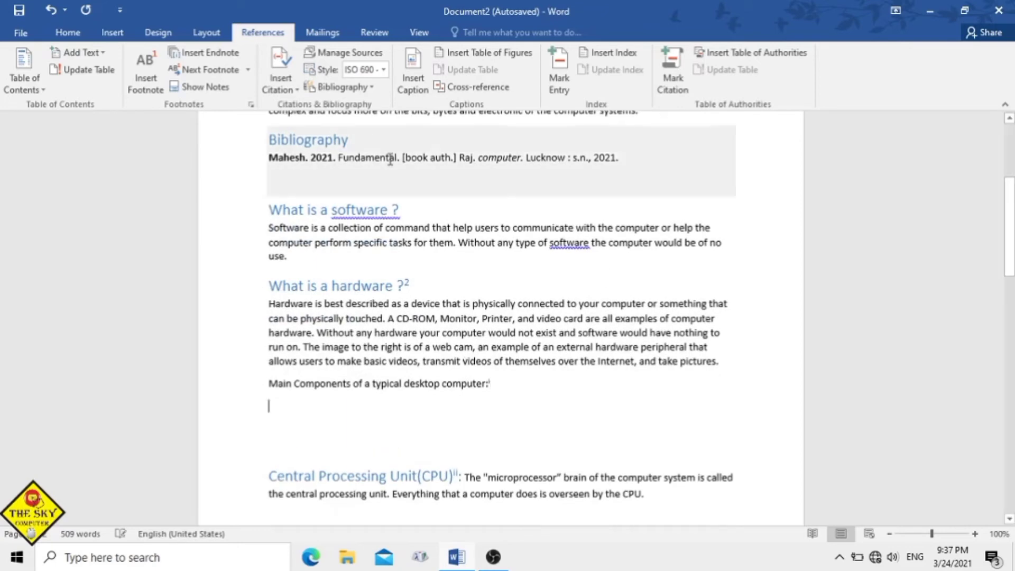
pyautogui.click(334, 88)
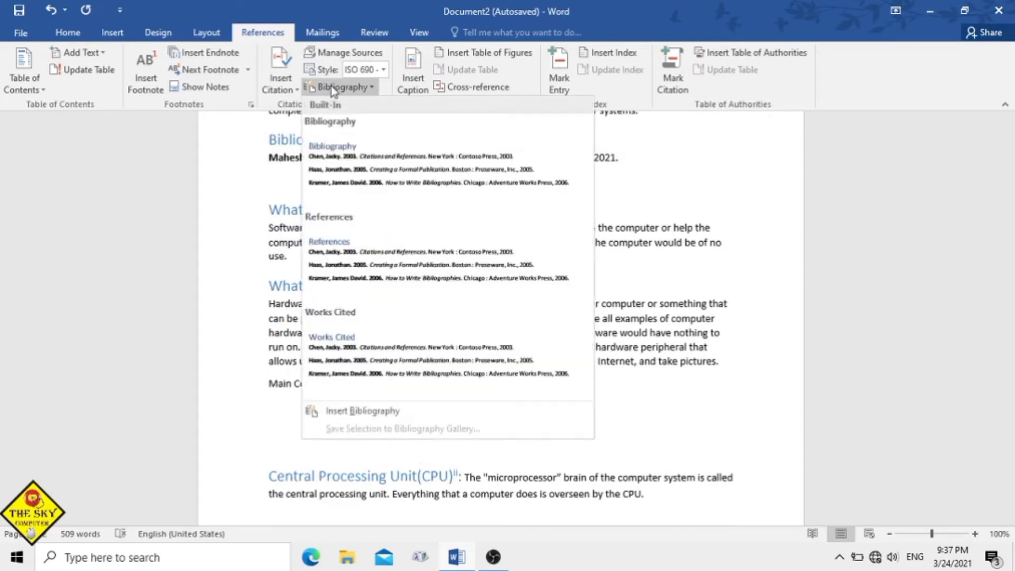
pyautogui.click(287, 93)
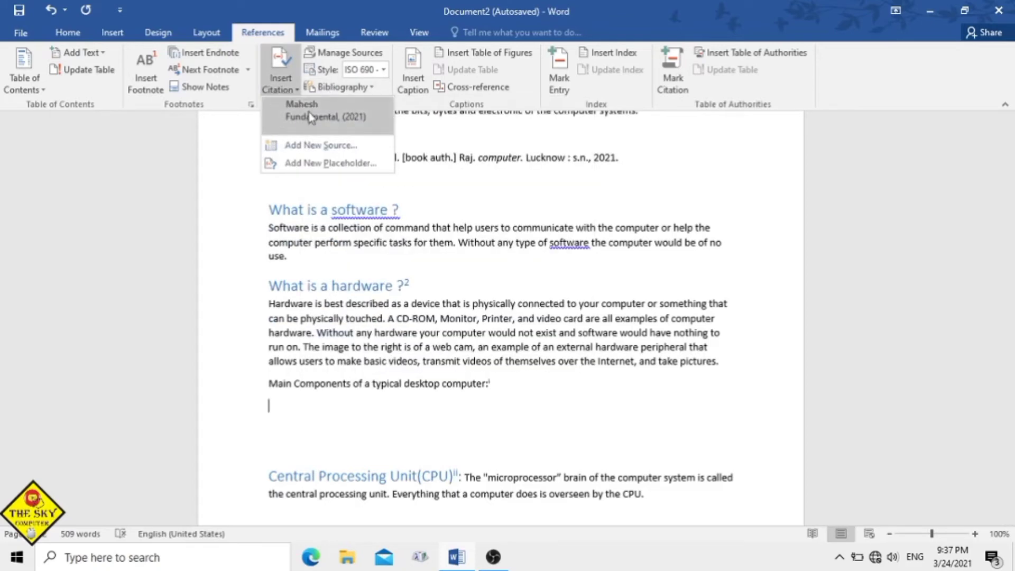
pyautogui.click(326, 146)
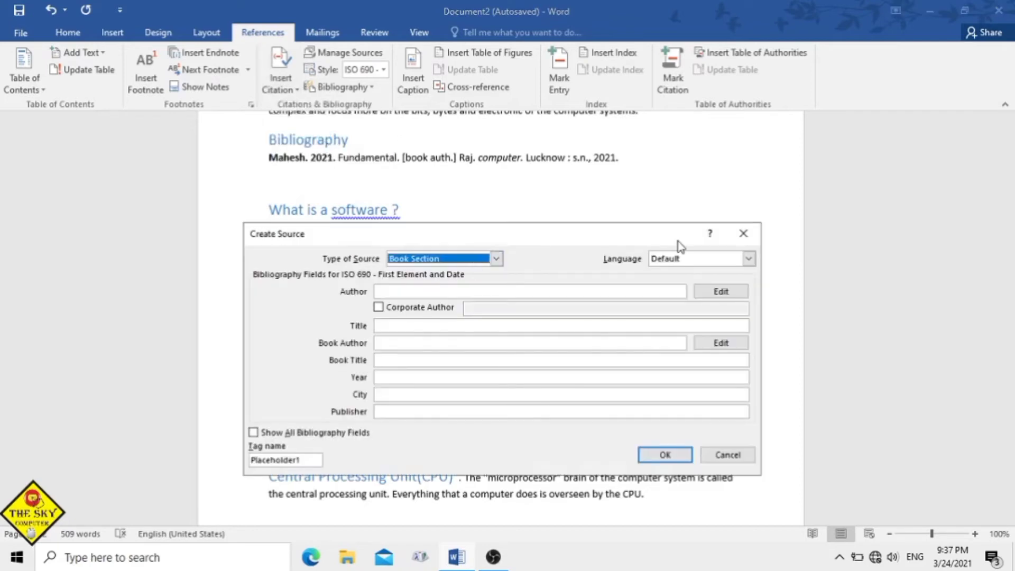
pyautogui.click(734, 241)
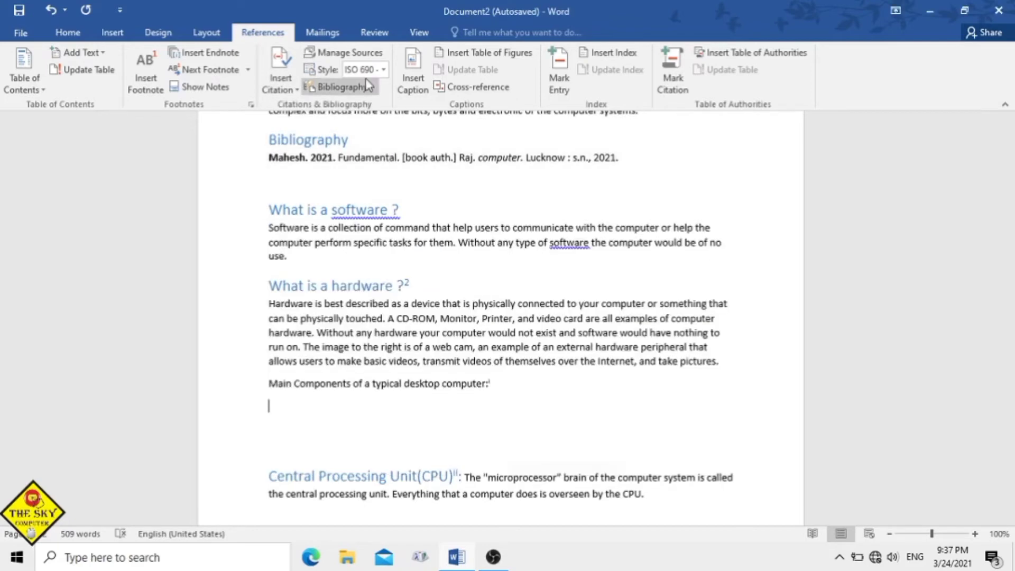
# Copy the "Software (2021)" source from the master list to the current list and insert a built-in References list on the blank line
pyautogui.click(345, 53)
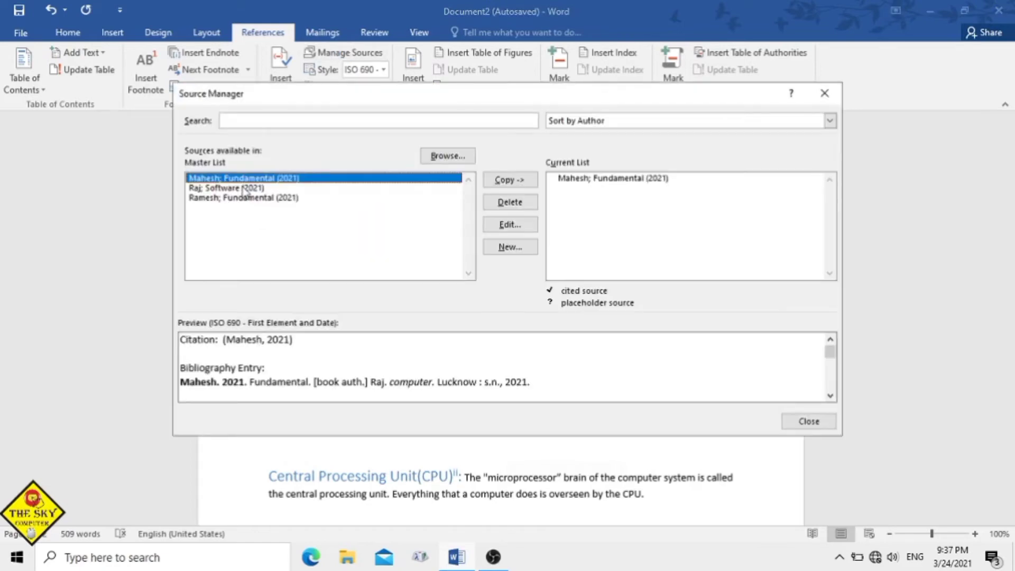
pyautogui.click(246, 189)
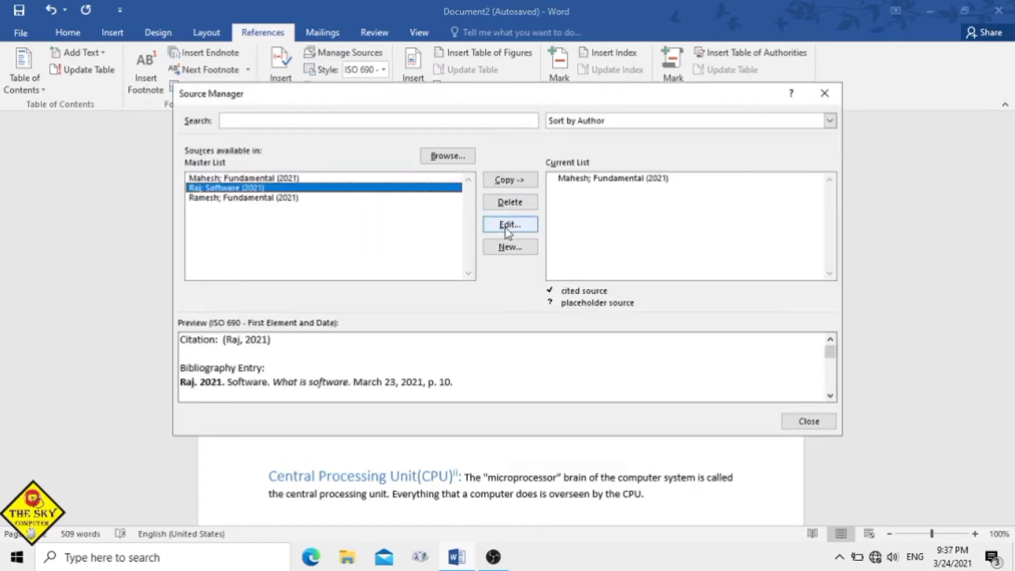
pyautogui.click(508, 181)
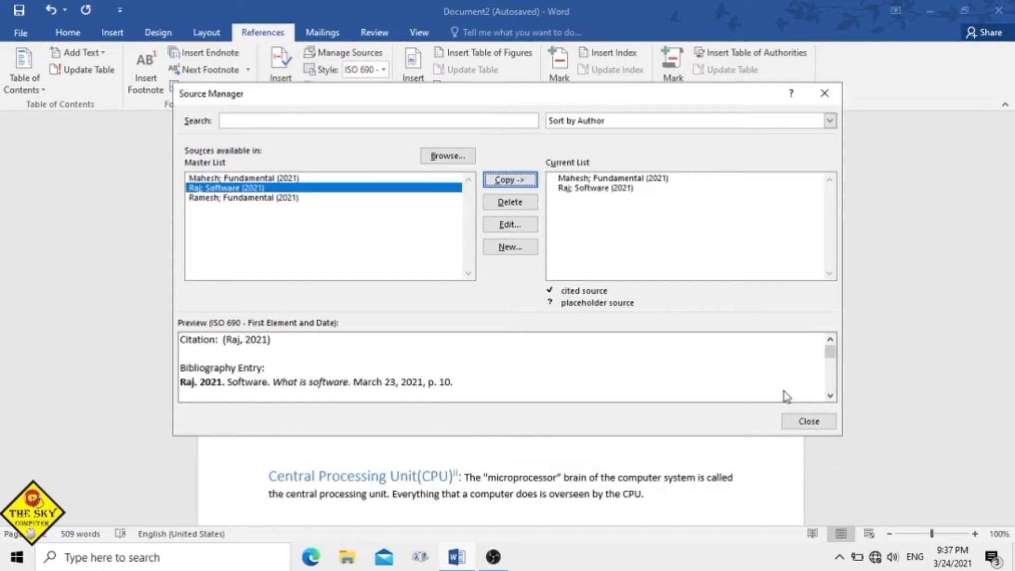
pyautogui.click(809, 421)
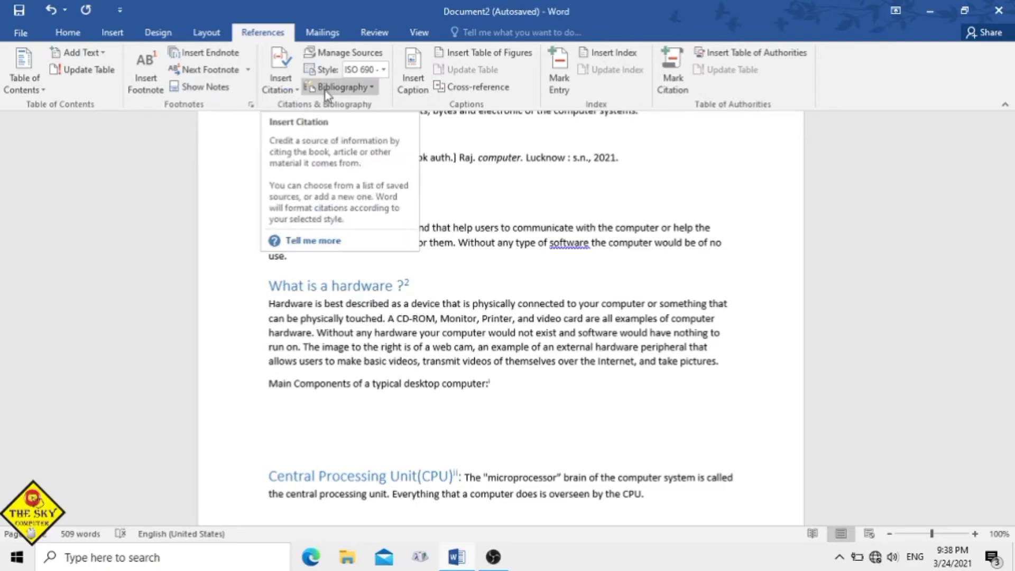
pyautogui.click(338, 87)
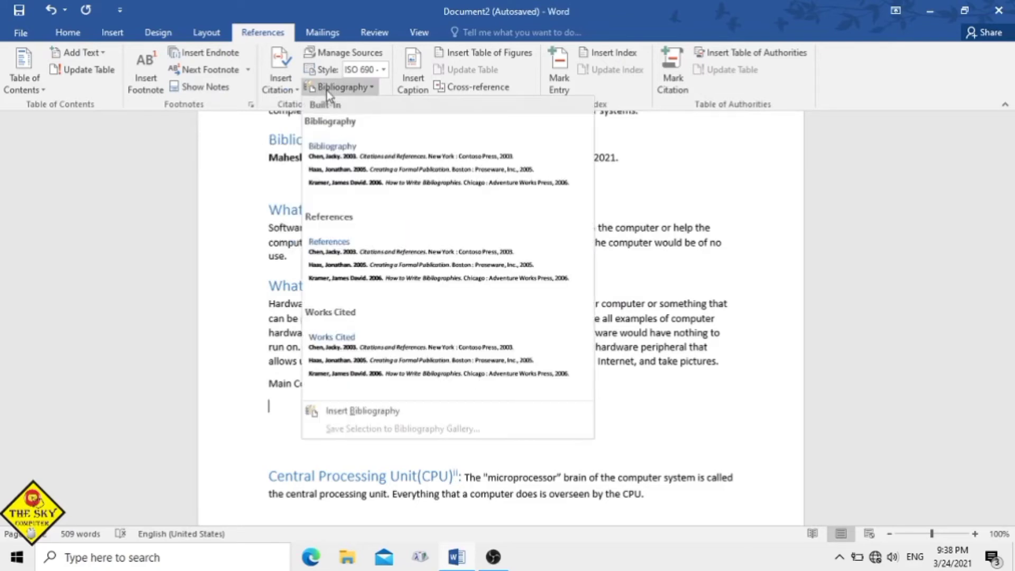
pyautogui.click(327, 90)
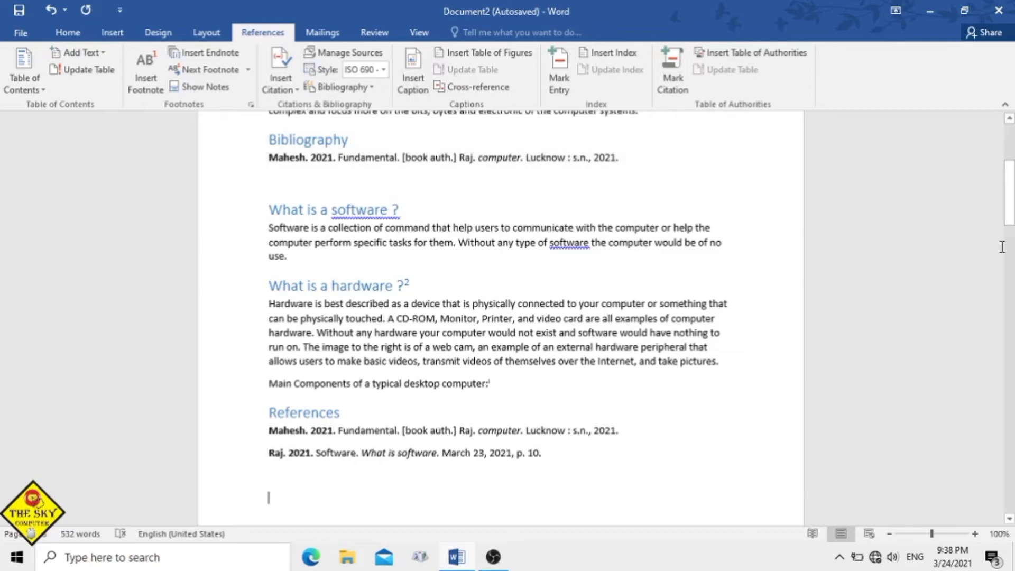
# Draw a round single corner rectangle about 1.27" high and 1.6" wide beside the Bibliography near the right margin, and move it up slightly
pyautogui.scroll(5, 559, 181)
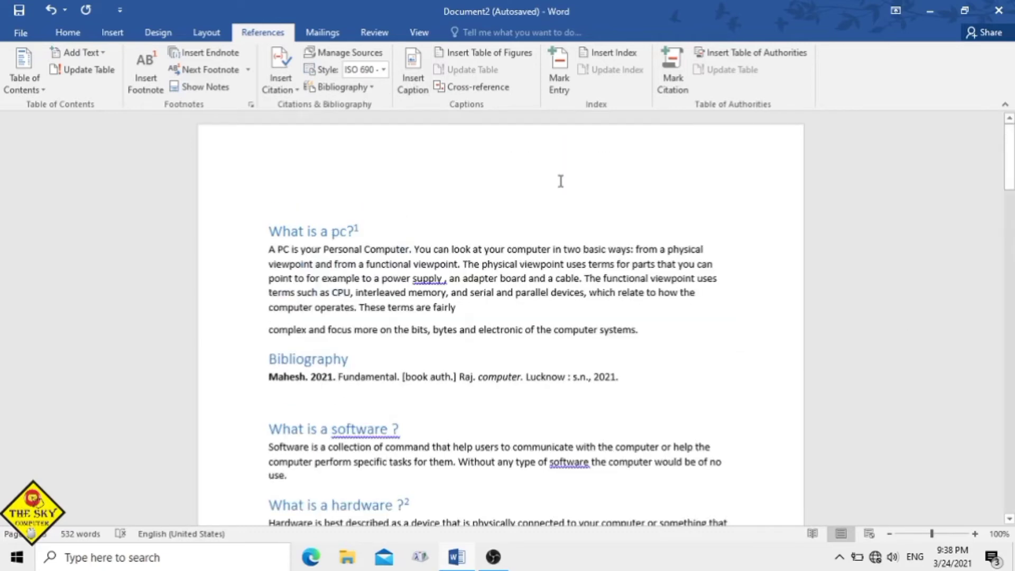
pyautogui.click(279, 206)
pyautogui.click(269, 227)
pyautogui.click(107, 29)
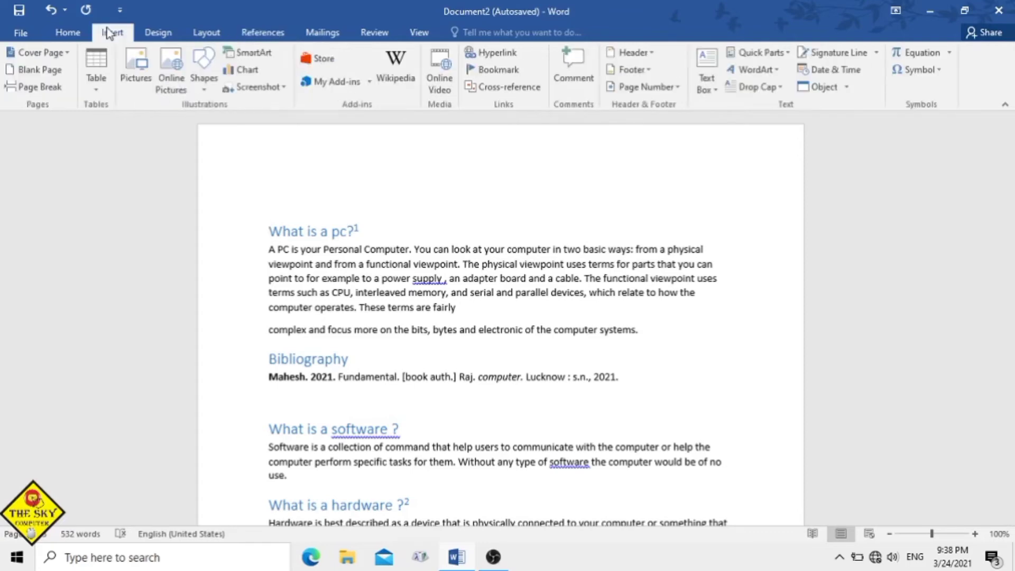
pyautogui.click(211, 91)
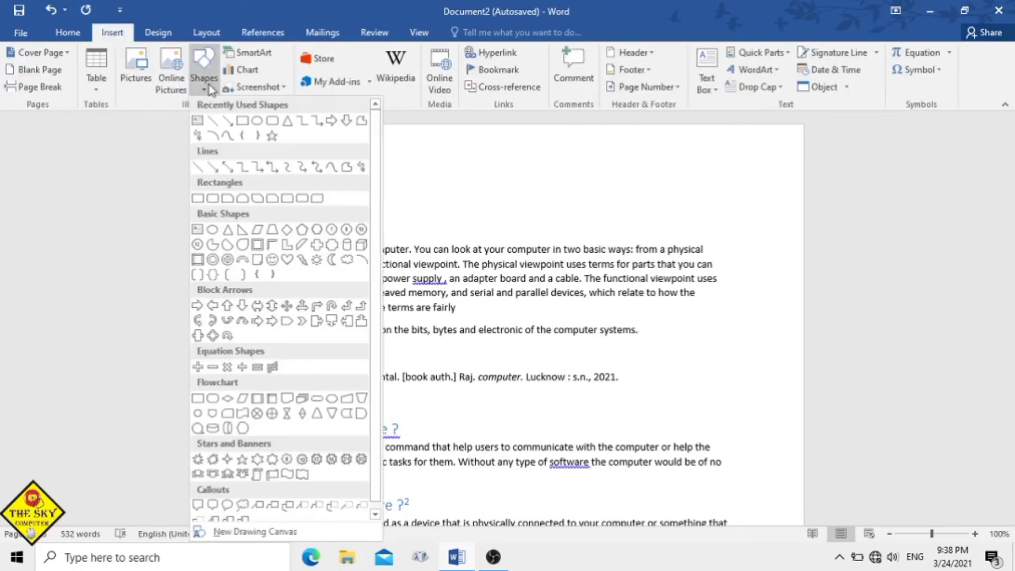
pyautogui.click(288, 200)
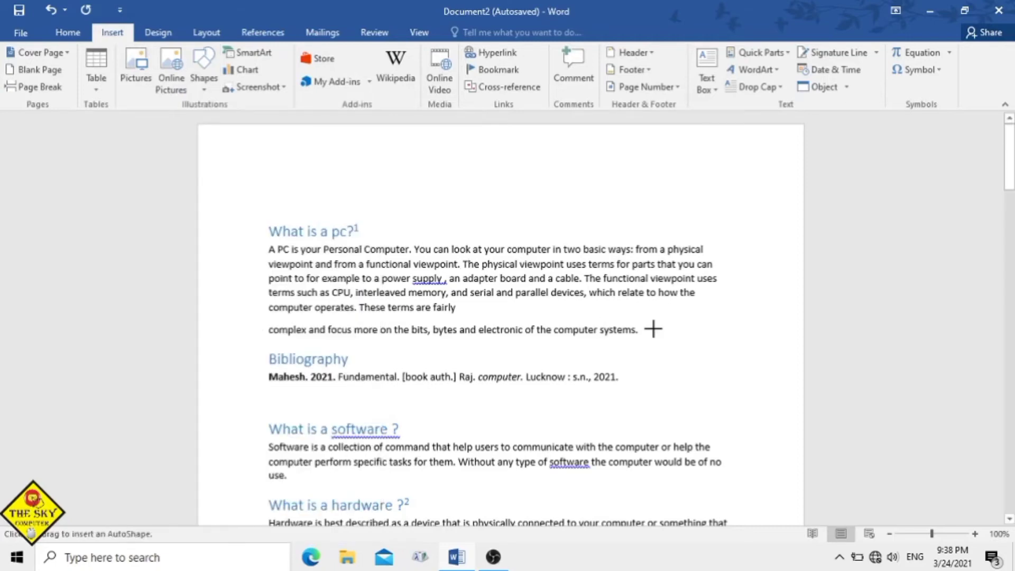
pyautogui.moveTo(654, 329); pyautogui.dragTo(768, 420)
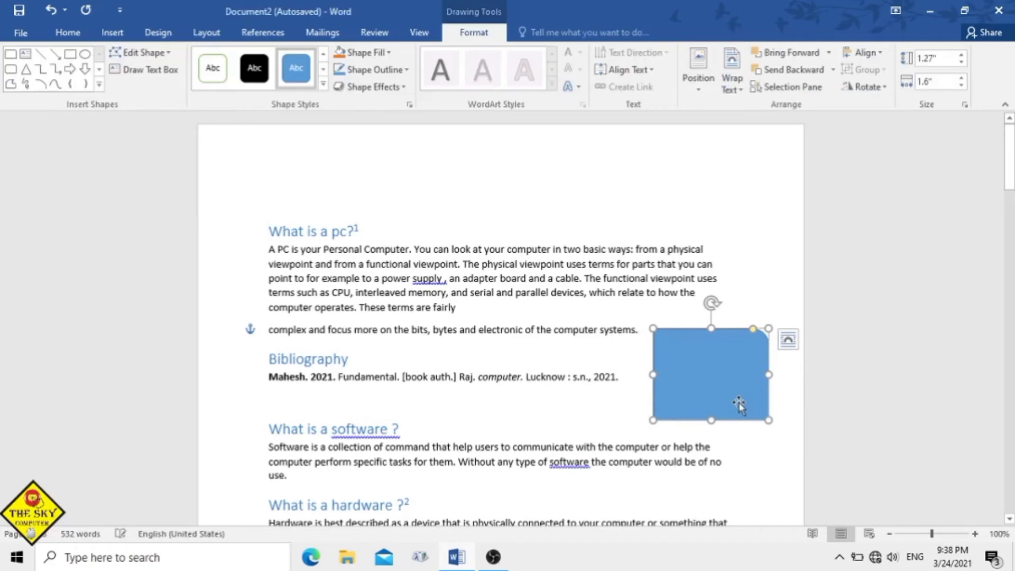
pyautogui.moveTo(740, 365); pyautogui.dragTo(740, 339)
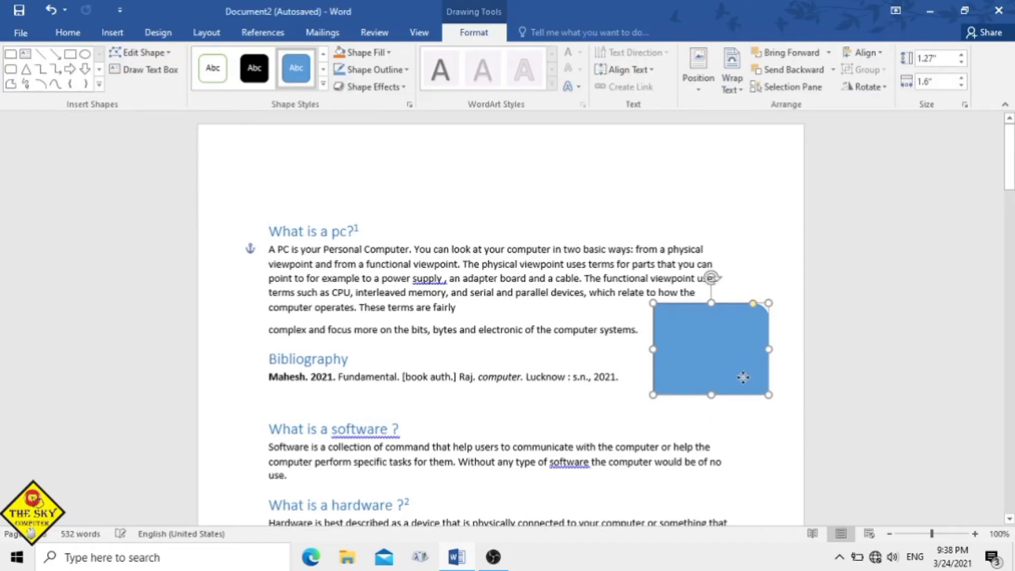
# Insert a Figure caption with the text "Computer" below the selected rectangle
pyautogui.click(249, 29)
pyautogui.click(413, 76)
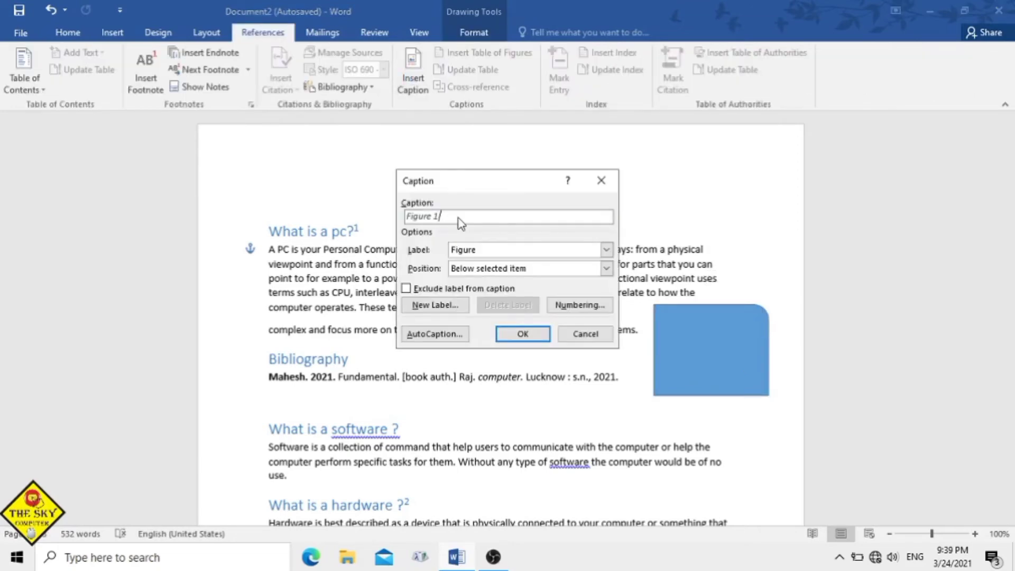
pyautogui.write('Computer')
pyautogui.click(523, 334)
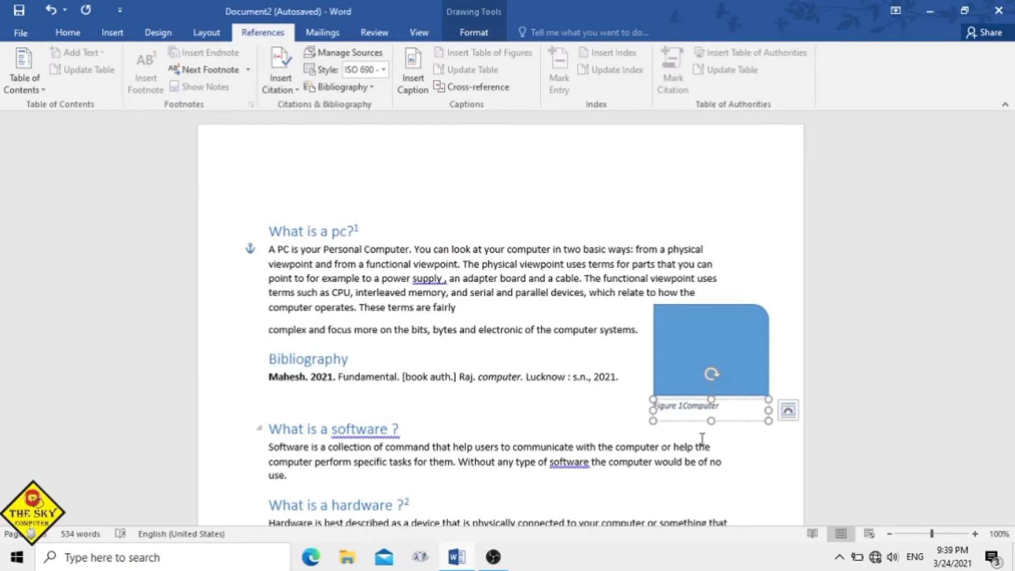
# Add a second round-cornered rectangle beside the "Main Components of a typical desktop computer:" line and caption it "Figure 2 Keyboard"
pyautogui.click(1010, 158)
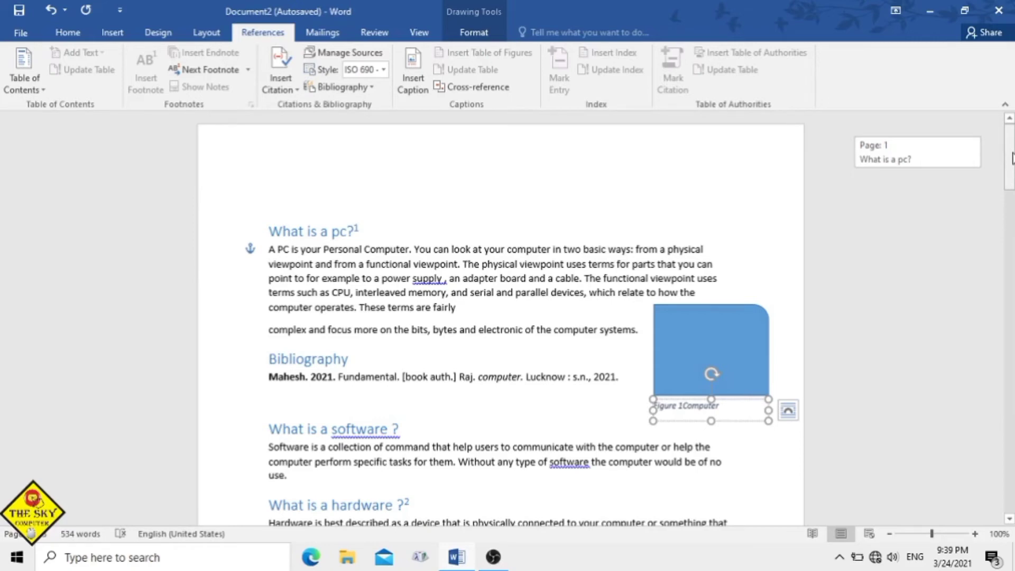
pyautogui.scroll(-5, 502, 317)
pyautogui.click(112, 32)
pyautogui.click(203, 68)
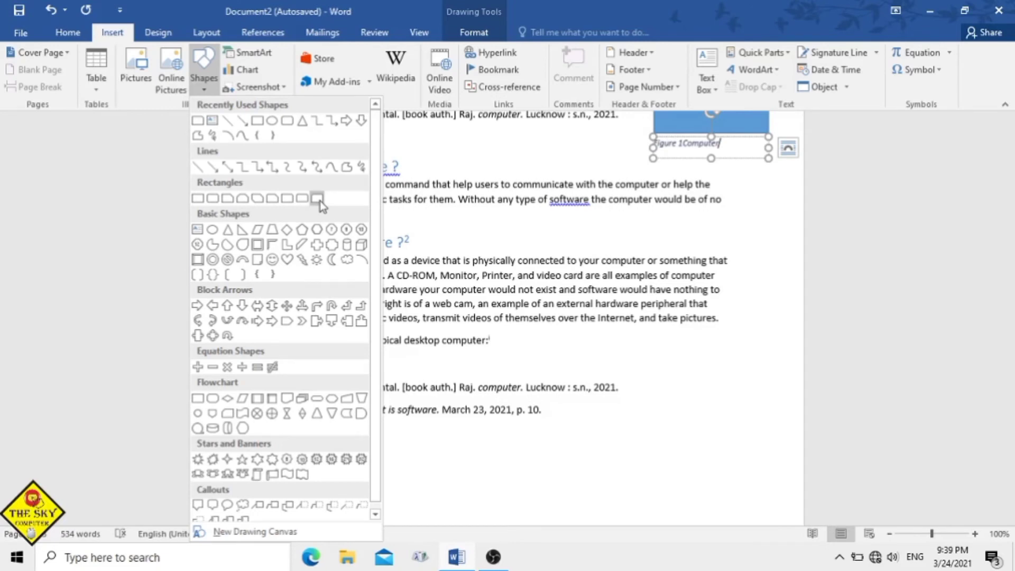
pyautogui.click(317, 198)
pyautogui.click(717, 348)
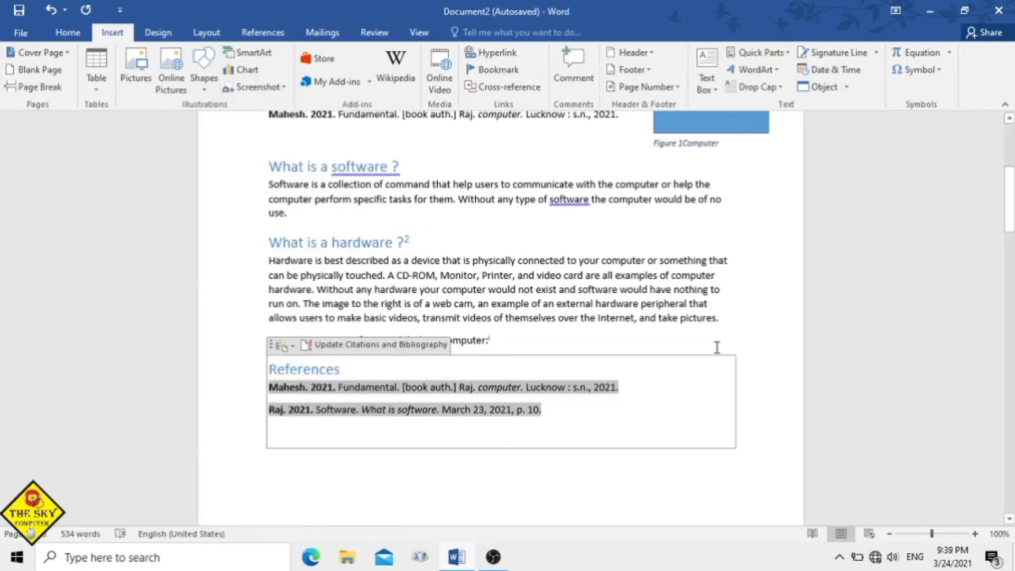
pyautogui.click(203, 74)
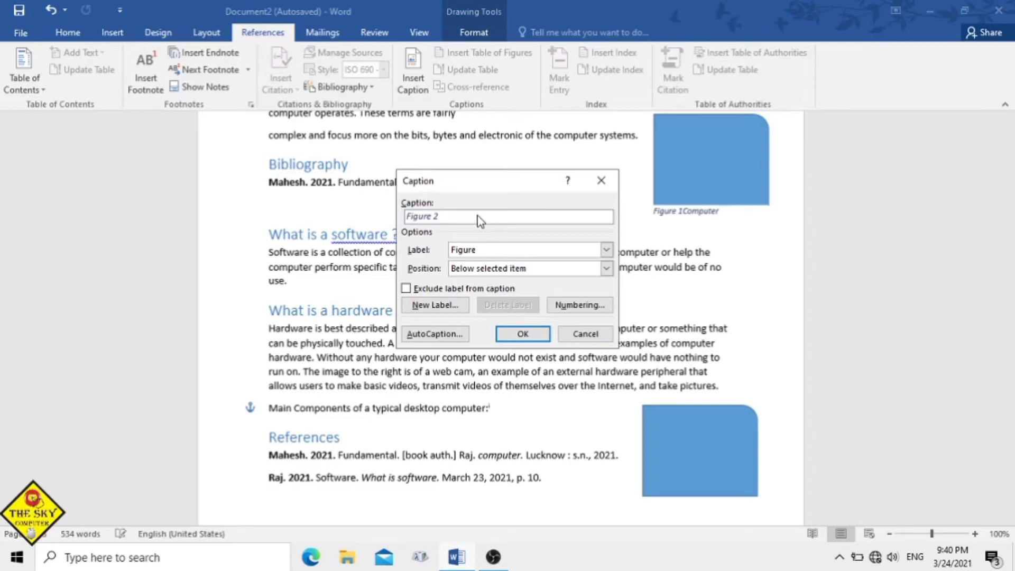
pyautogui.press('Return')
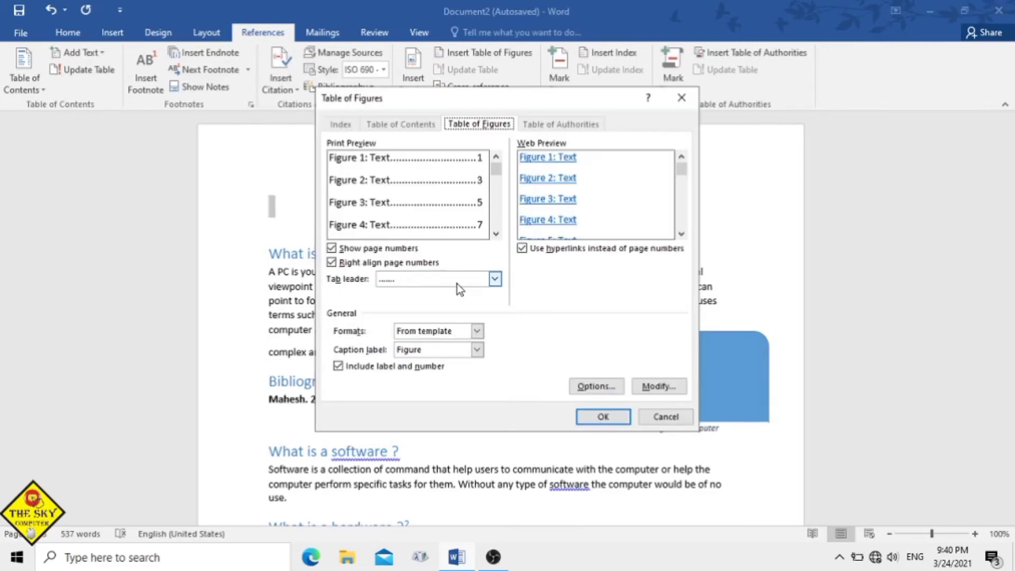
# Insert a table of figures in the Distinctive format above the "What is a pc?" heading
pyautogui.click(458, 283)
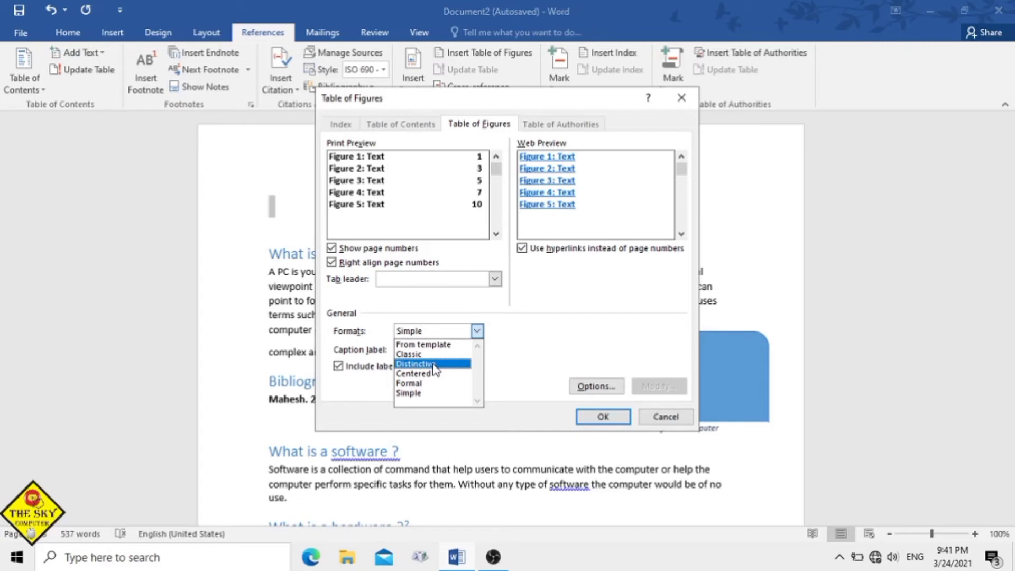
pyautogui.click(433, 364)
pyautogui.press('Return')
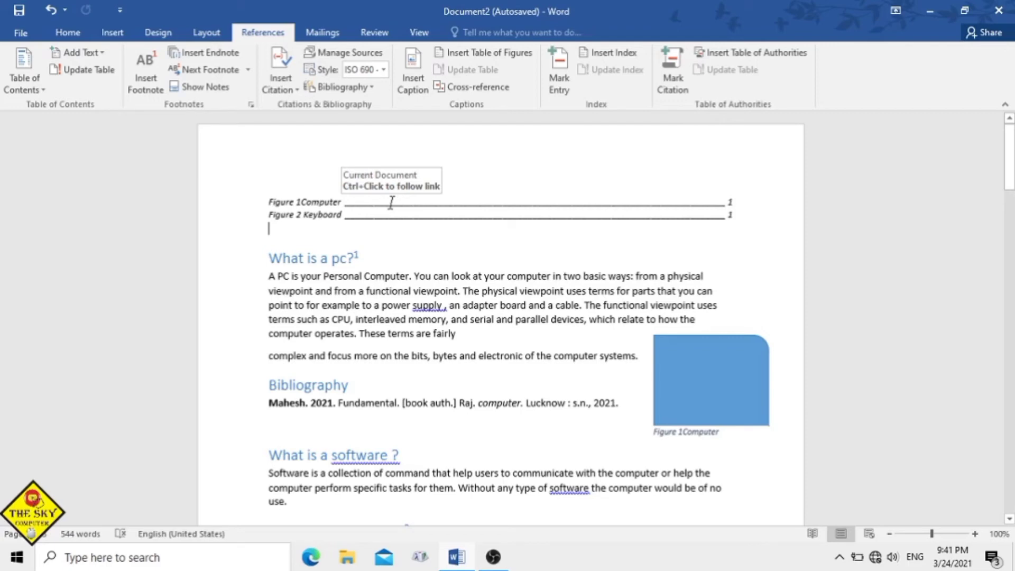
# Change the first figure's caption text to "PC" and update the entire table of figures
pyautogui.click(497, 257)
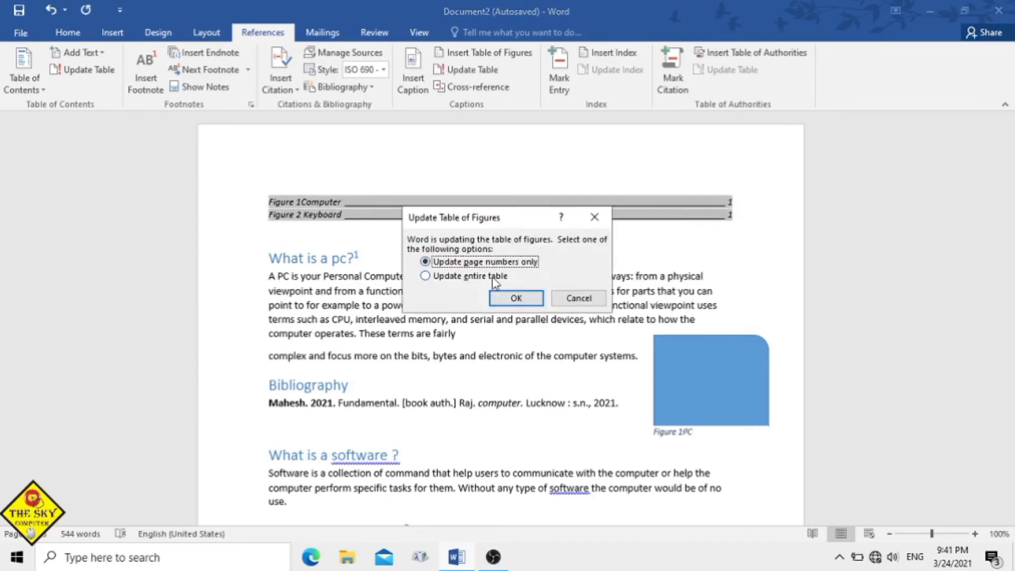
pyautogui.doubleClick(492, 277)
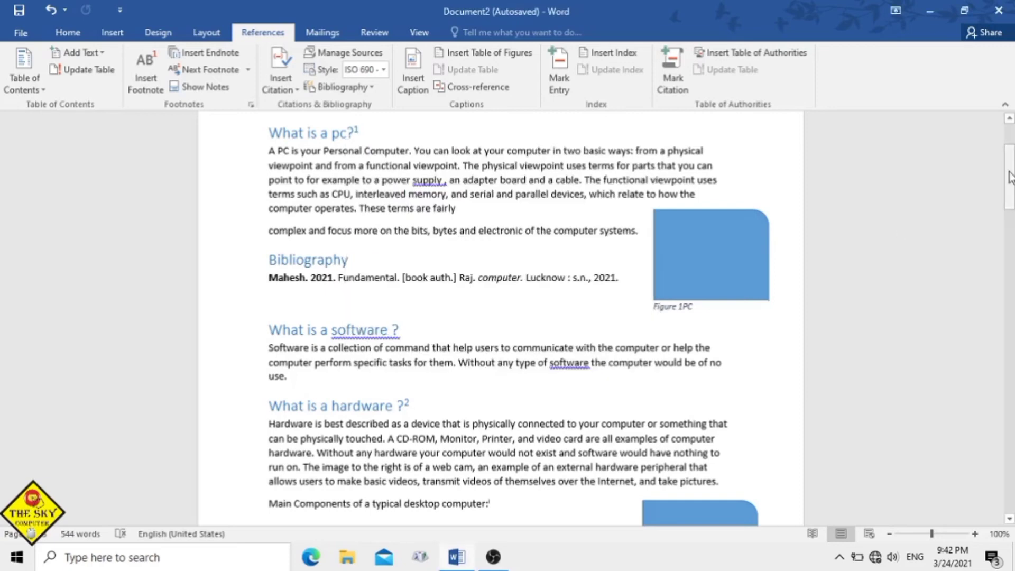
pyautogui.moveTo(1011, 178); pyautogui.dragTo(1010, 154)
pyautogui.click(487, 247)
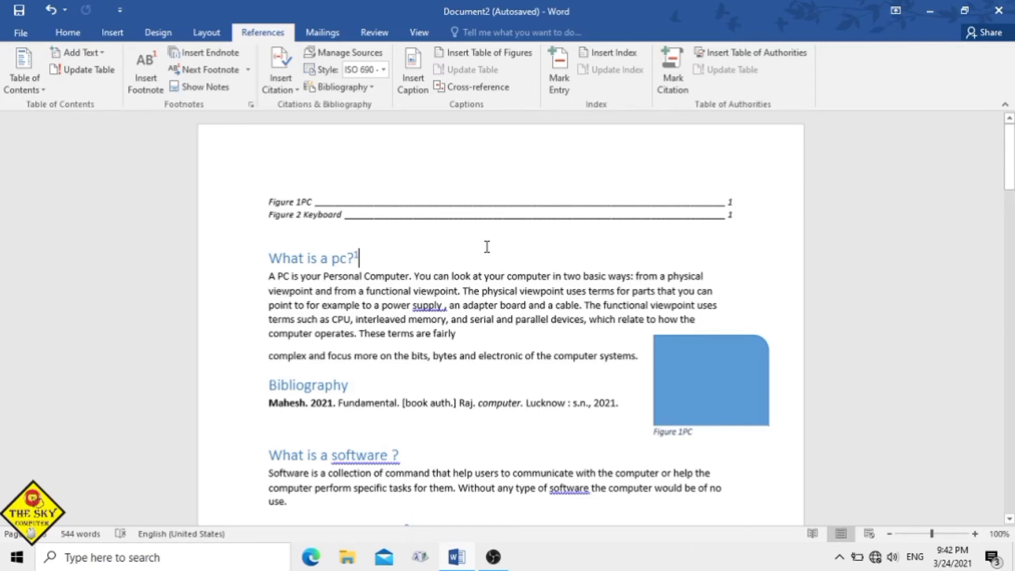
# Undo the last update of the table of figures
pyautogui.hotkey('ctrl', 'z')
pyautogui.hotkey('ctrl', 'z')
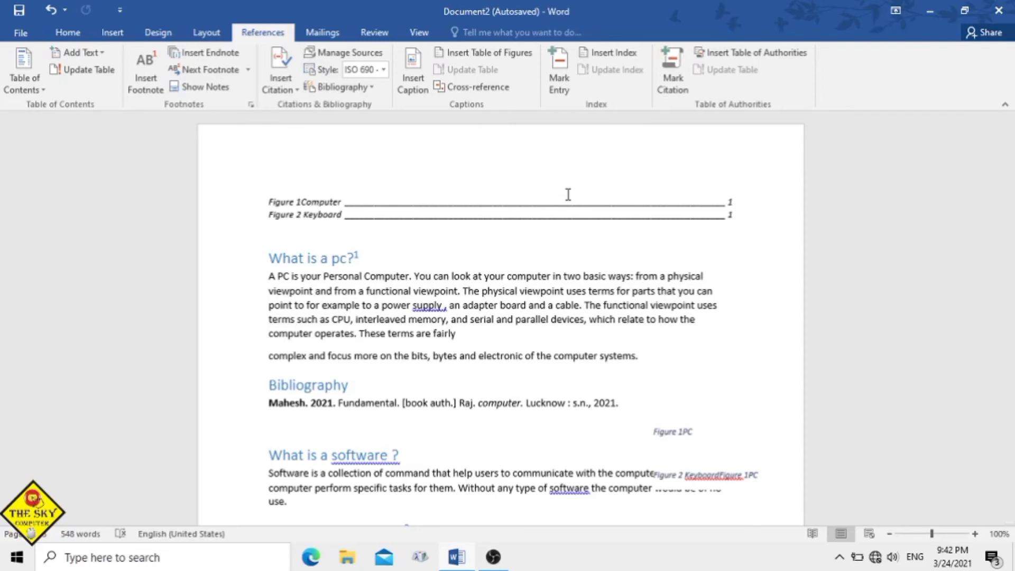
# Mark the heading text "What is a software" as an index entry for the current page and hide the formatting marks
pyautogui.moveTo(392, 455); pyautogui.dragTo(264, 458)
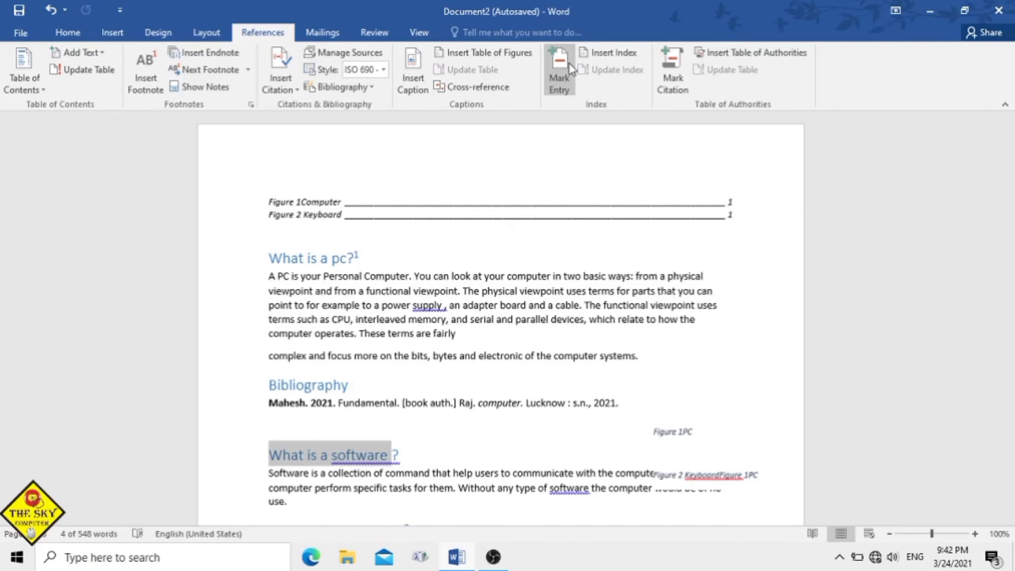
pyautogui.click(562, 72)
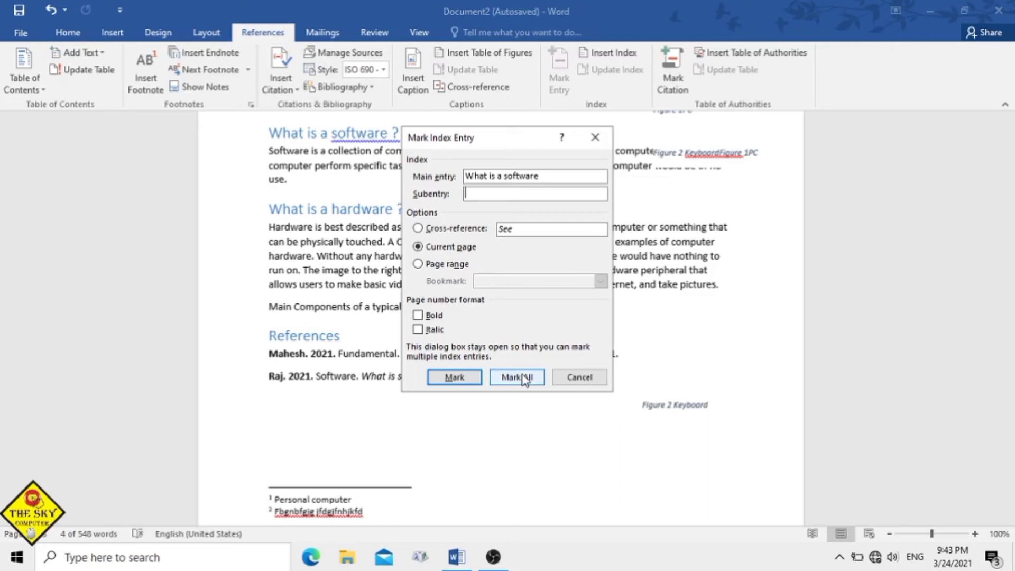
pyautogui.click(465, 377)
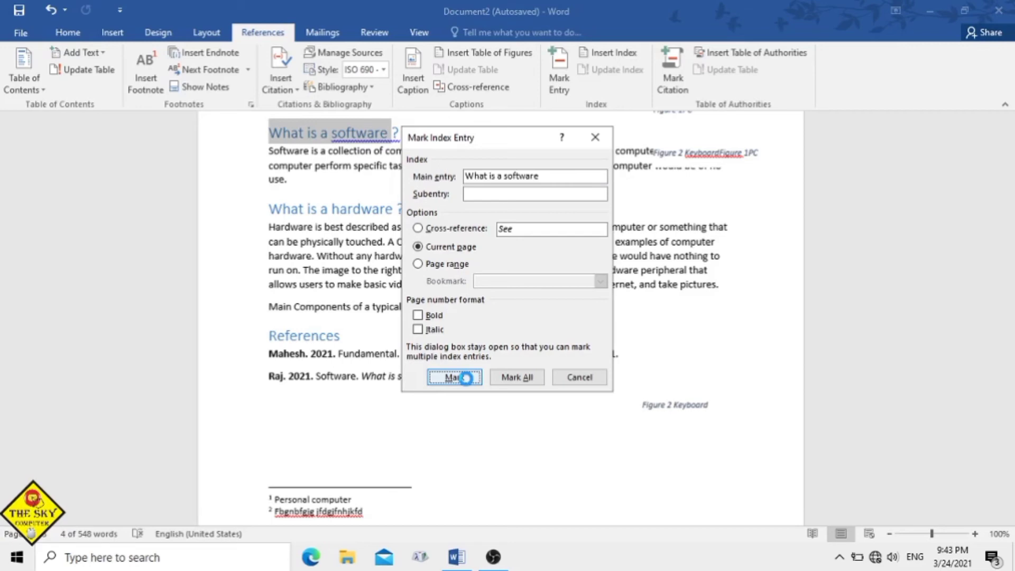
pyautogui.click(465, 378)
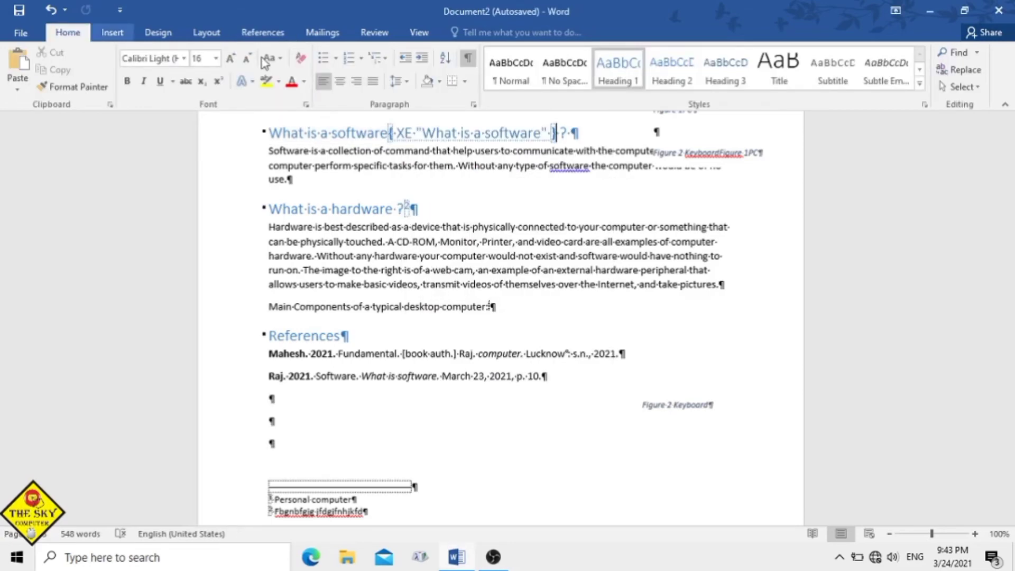
pyautogui.click(468, 59)
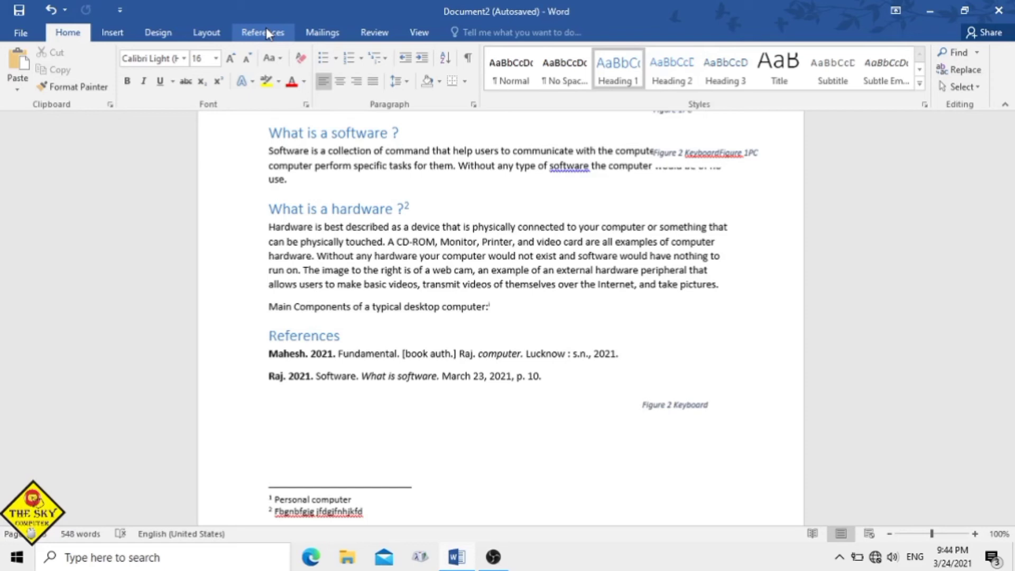
# Mark the "What is a hardware ?" heading as an index entry for the current page
pyautogui.click(267, 32)
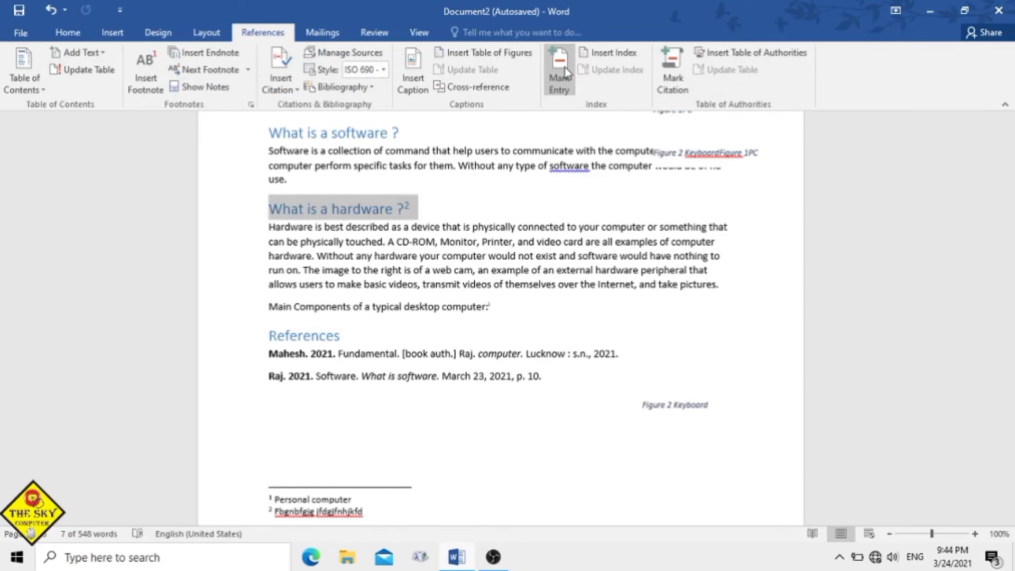
pyautogui.click(564, 68)
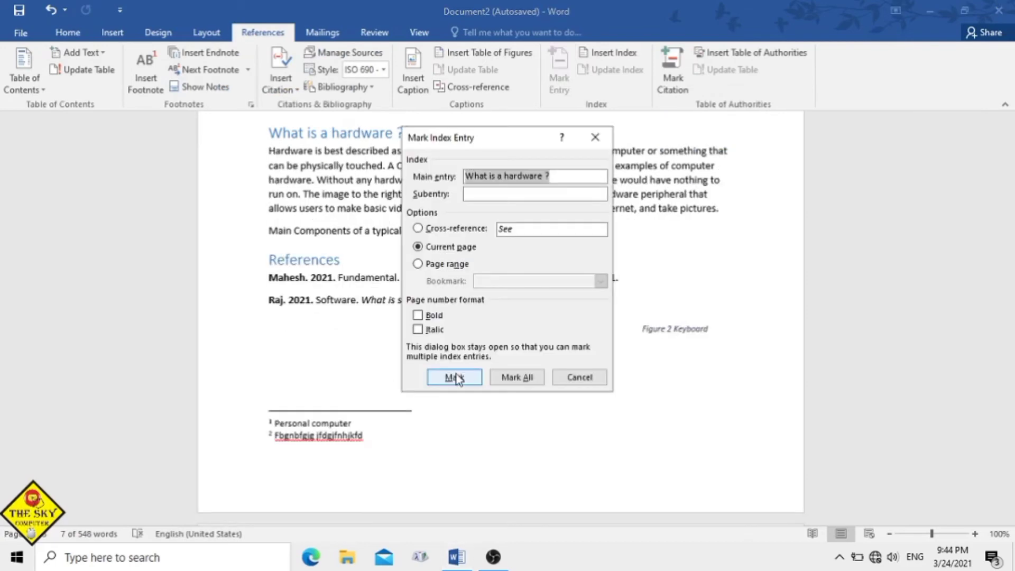
pyautogui.click(456, 378)
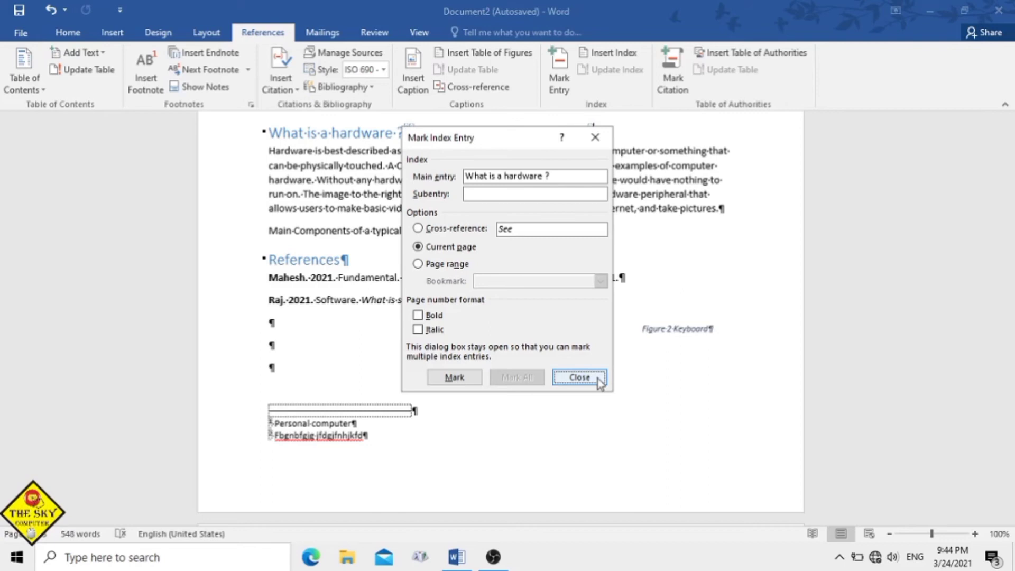
pyautogui.click(579, 377)
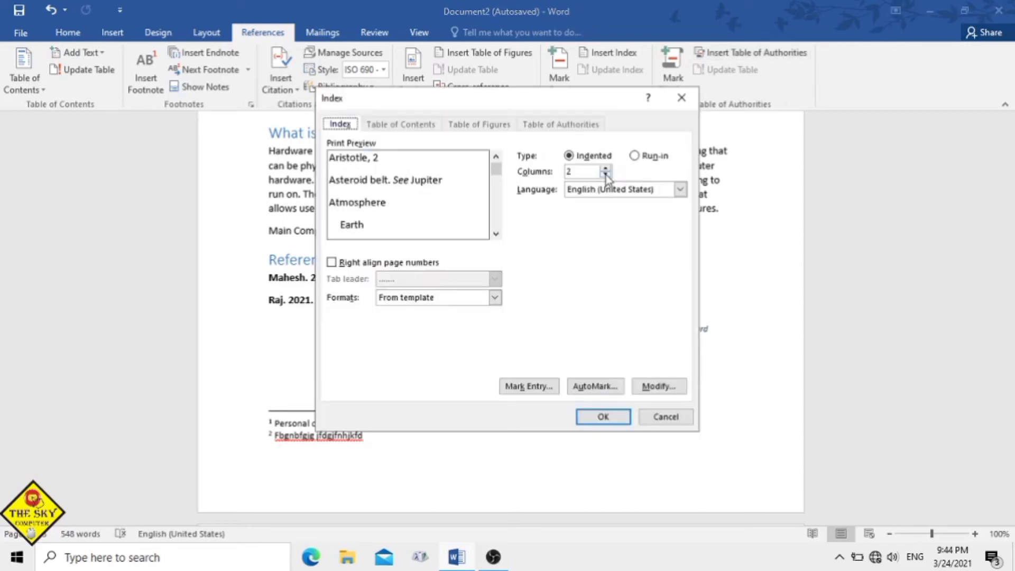
# Insert an indented two-column index in the Classic format above the "Central Processing Unit(CPU)" heading
pyautogui.click(606, 174)
pyautogui.click(448, 298)
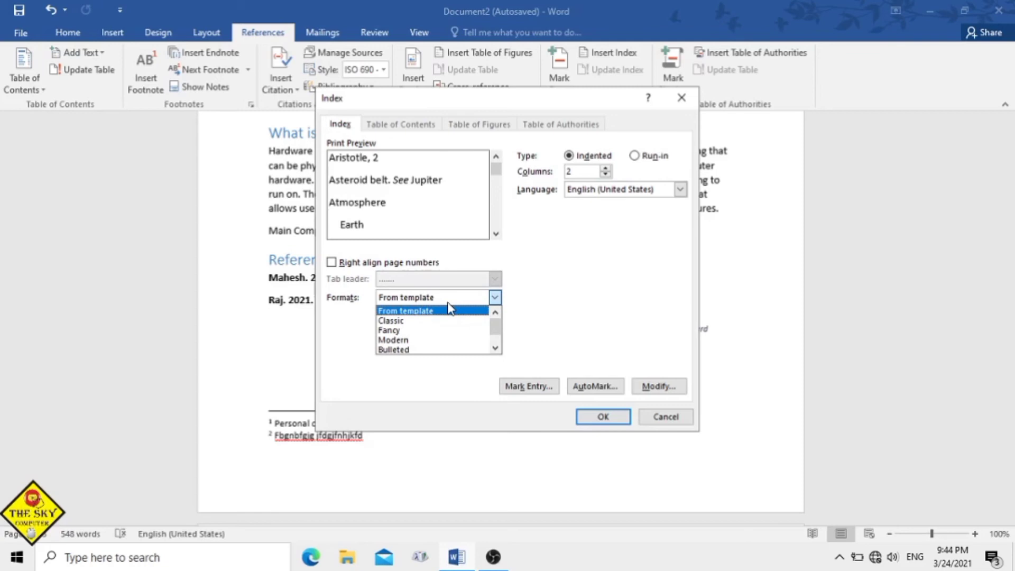
pyautogui.click(412, 330)
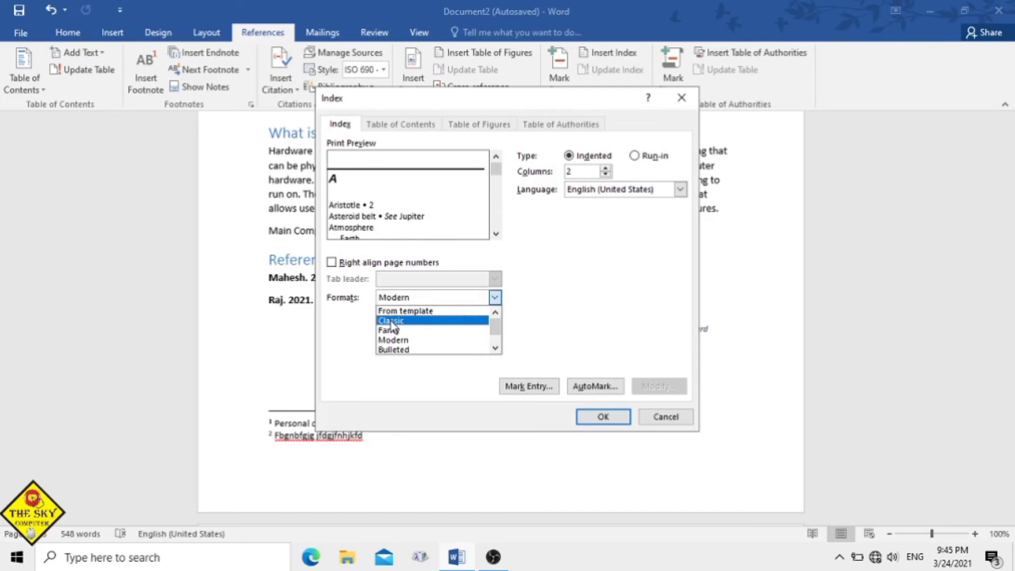
pyautogui.click(392, 321)
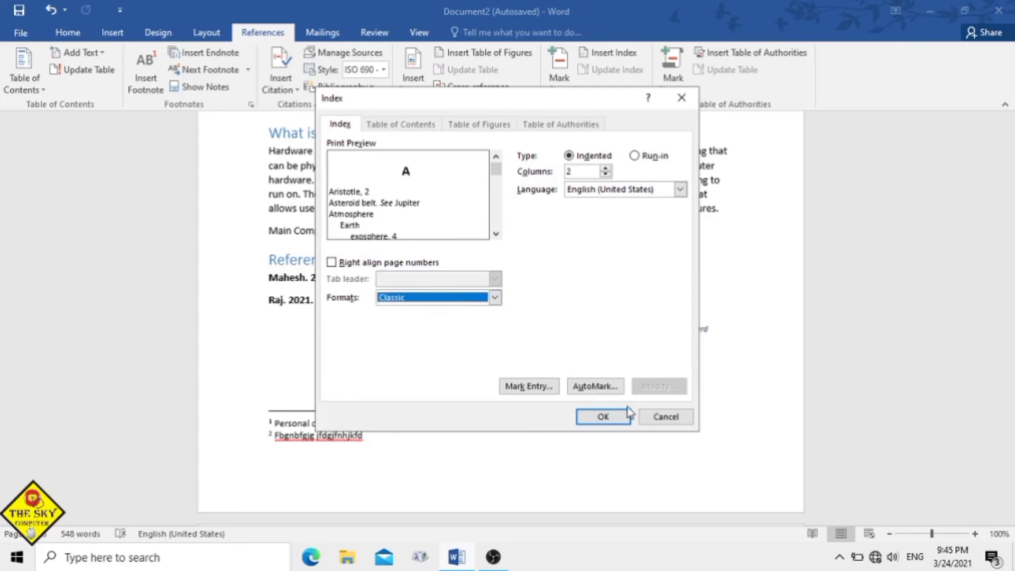
pyautogui.click(603, 416)
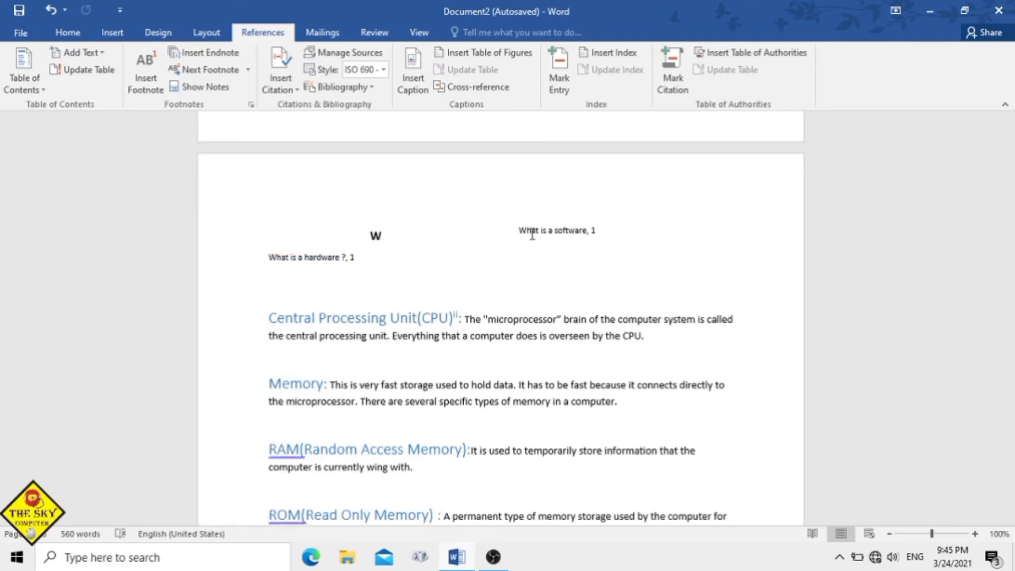
# Open the Mark Citation dialog for the heading text "Central Processing Unit(CPU"
pyautogui.scroll(-3, 532, 234)
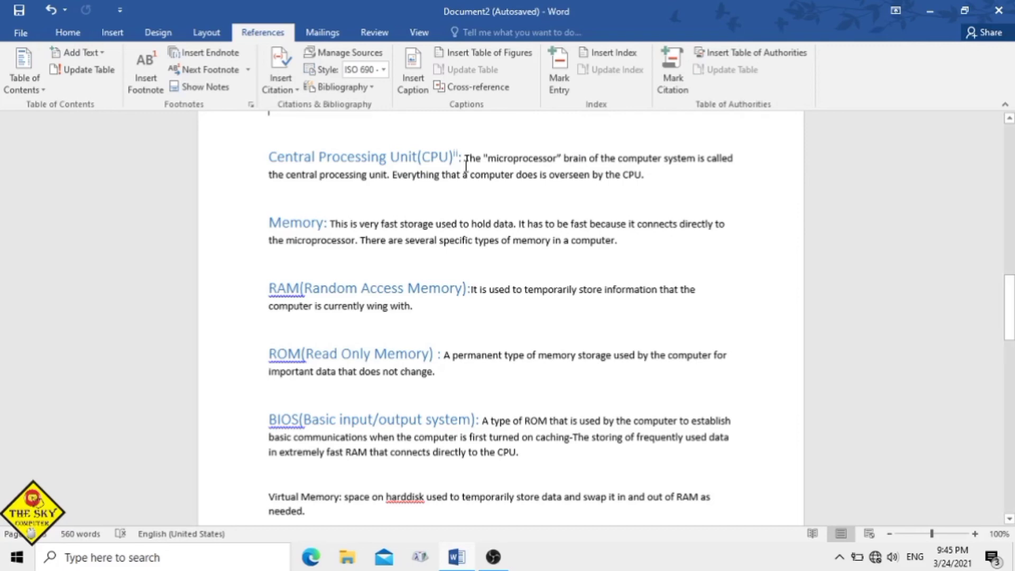
pyautogui.scroll(5, 466, 166)
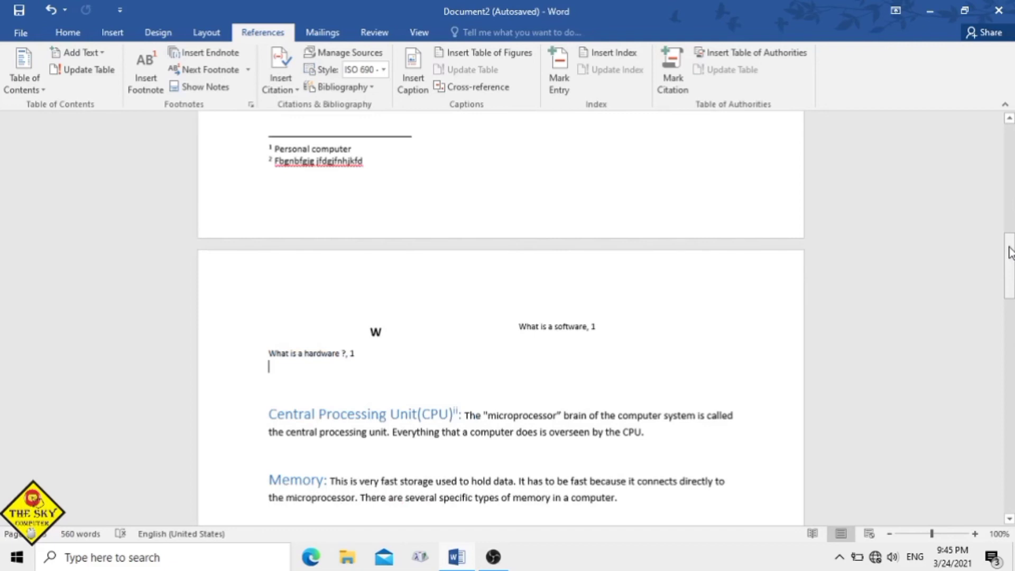
pyautogui.scroll(-5, 492, 269)
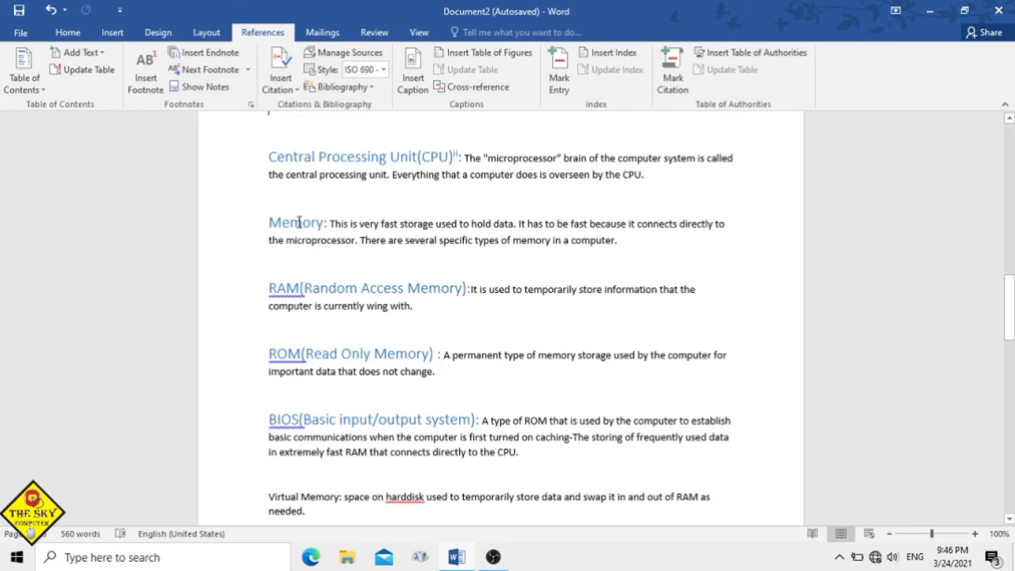
pyautogui.moveTo(269, 156); pyautogui.dragTo(449, 157)
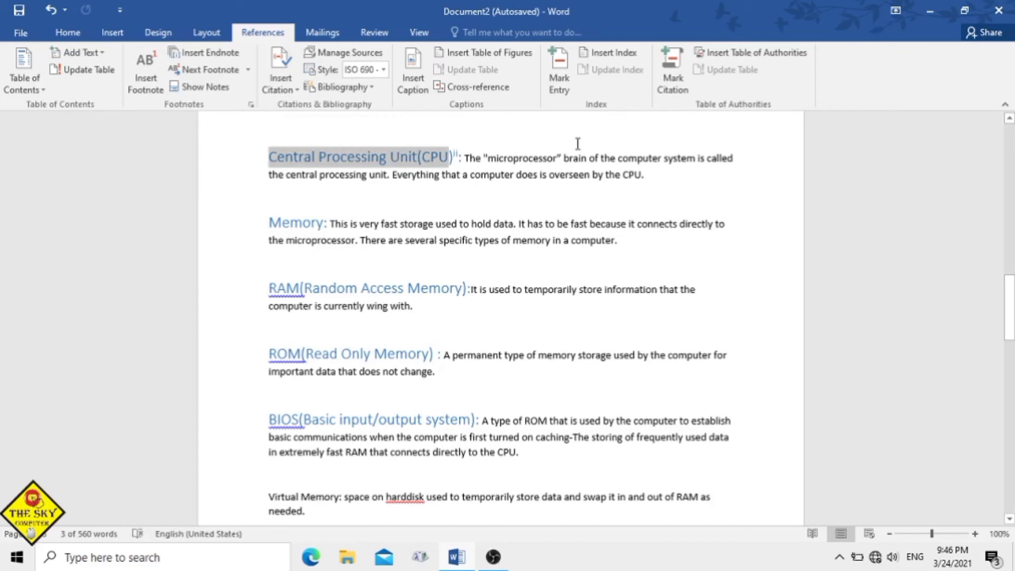
pyautogui.hotkey('alt', 'shift', 'i')
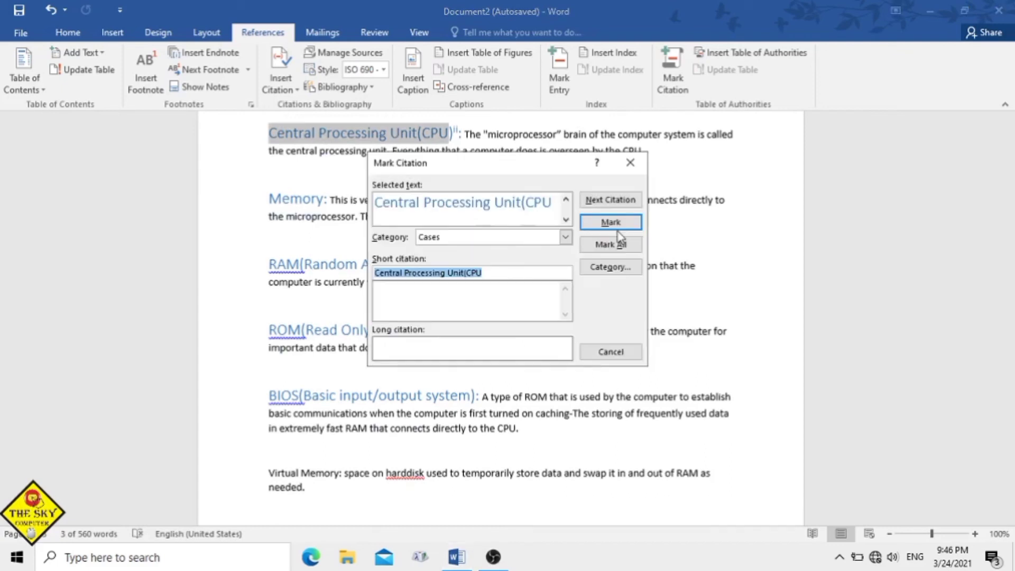
pyautogui.click(443, 237)
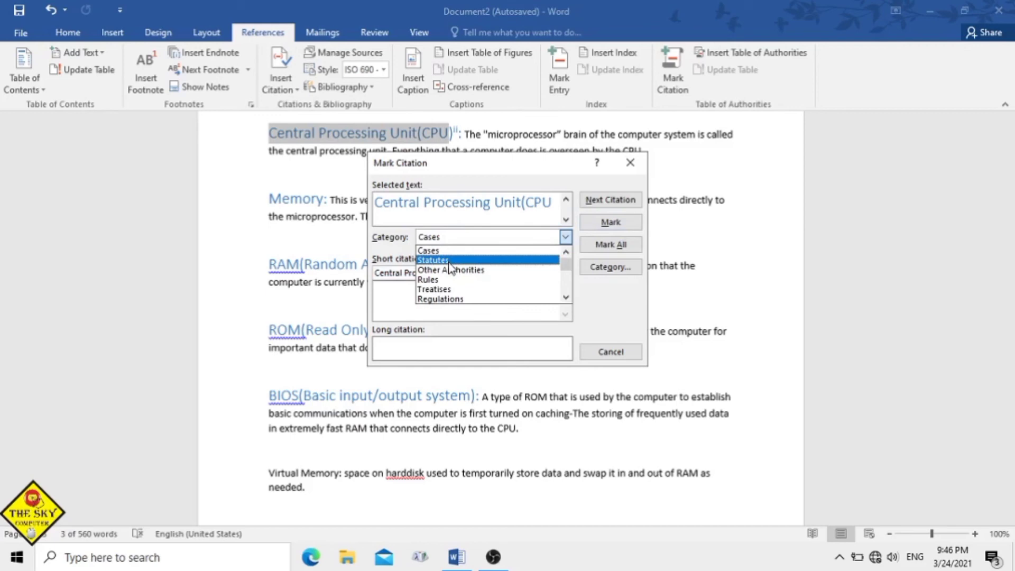
# Replace citation category 8 with the name "Computer"
pyautogui.click(585, 264)
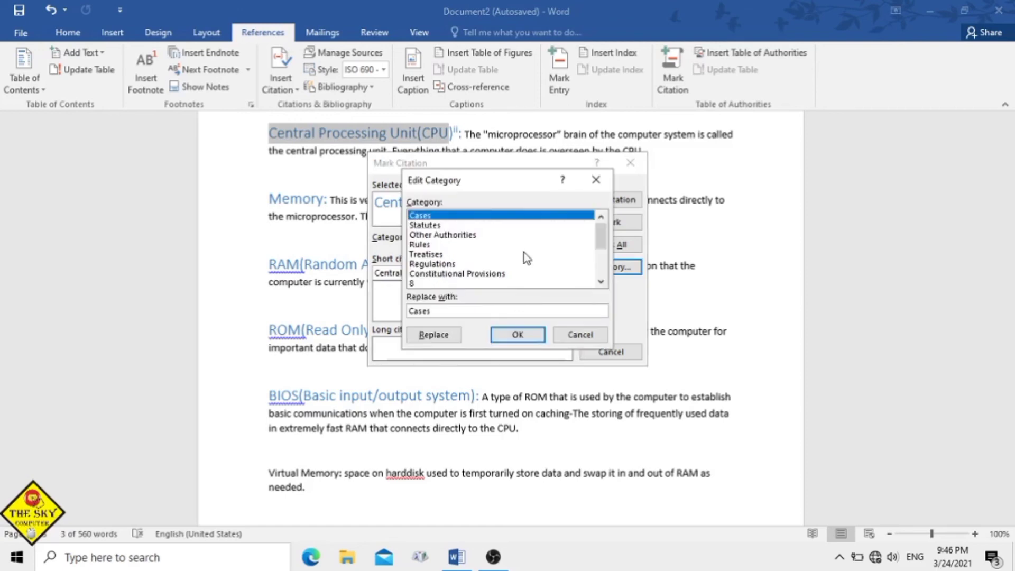
pyautogui.click(598, 255)
pyautogui.moveTo(597, 255); pyautogui.dragTo(598, 252)
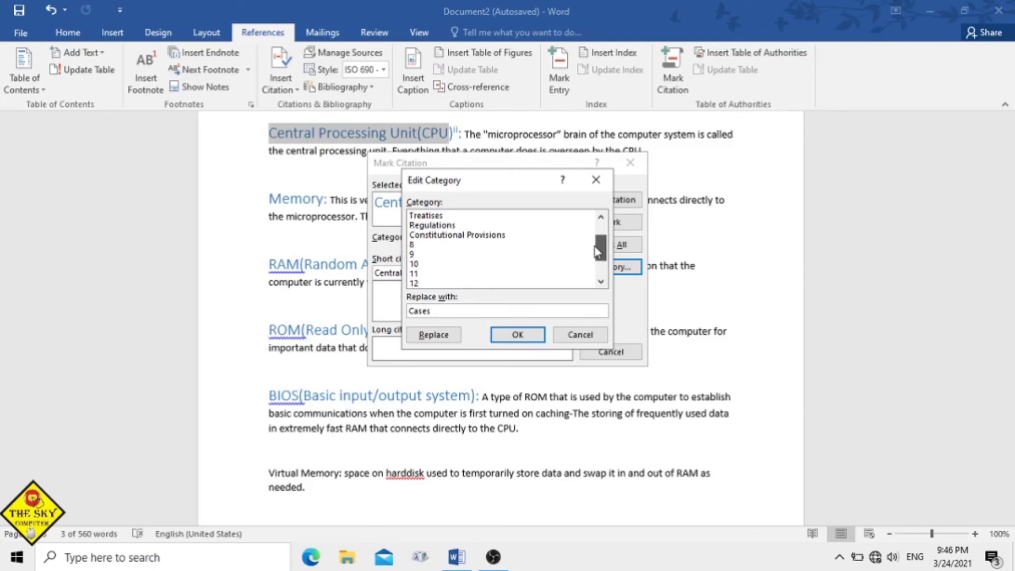
pyautogui.moveTo(597, 251); pyautogui.dragTo(598, 259)
pyautogui.click(417, 225)
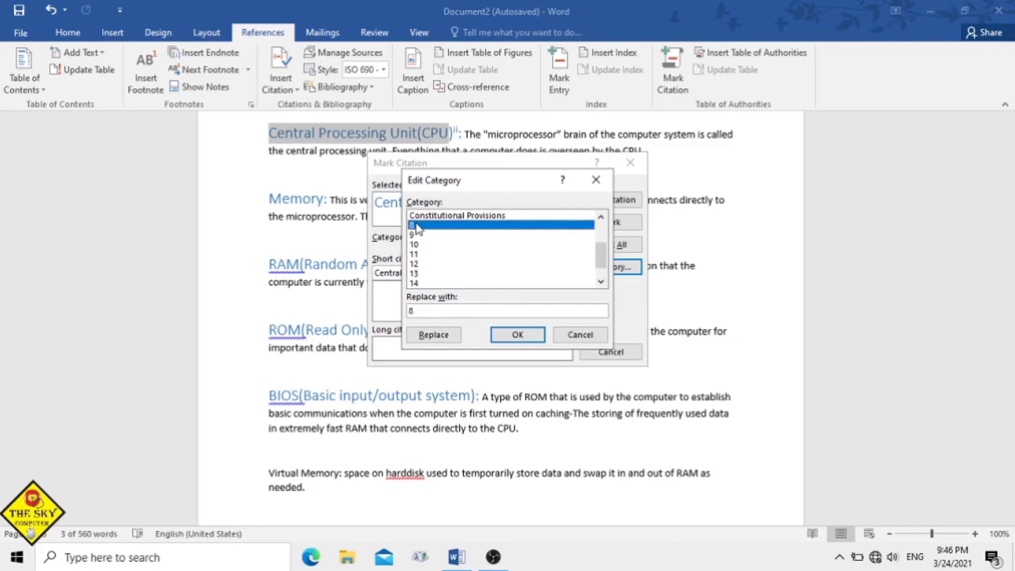
pyautogui.press('BackSpace')
pyautogui.write('Computer ')
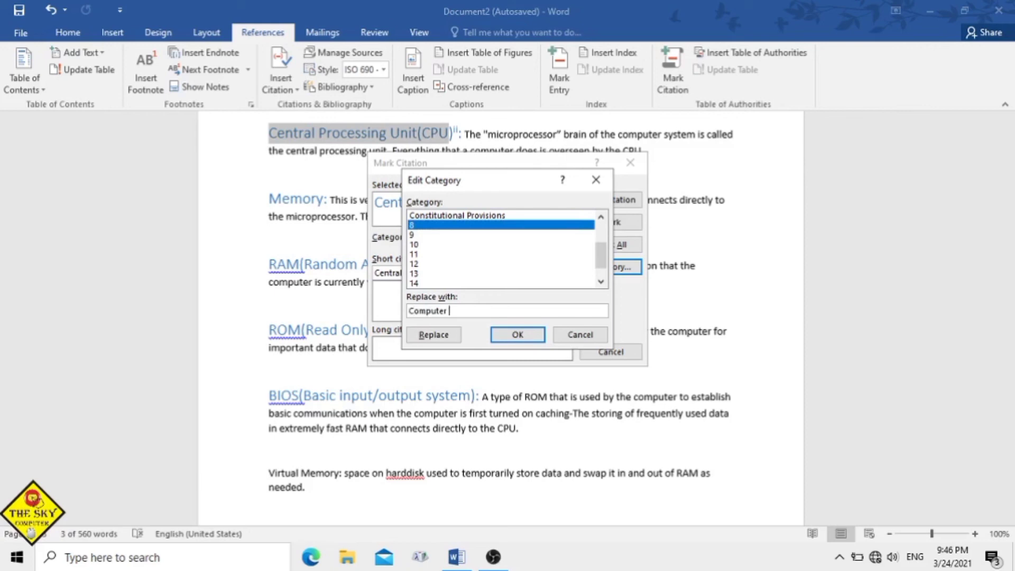
pyautogui.write('har')
pyautogui.press('BackSpace')
pyautogui.press('BackSpace')
pyautogui.press('BackSpace')
pyautogui.press('BackSpace')
pyautogui.click(447, 334)
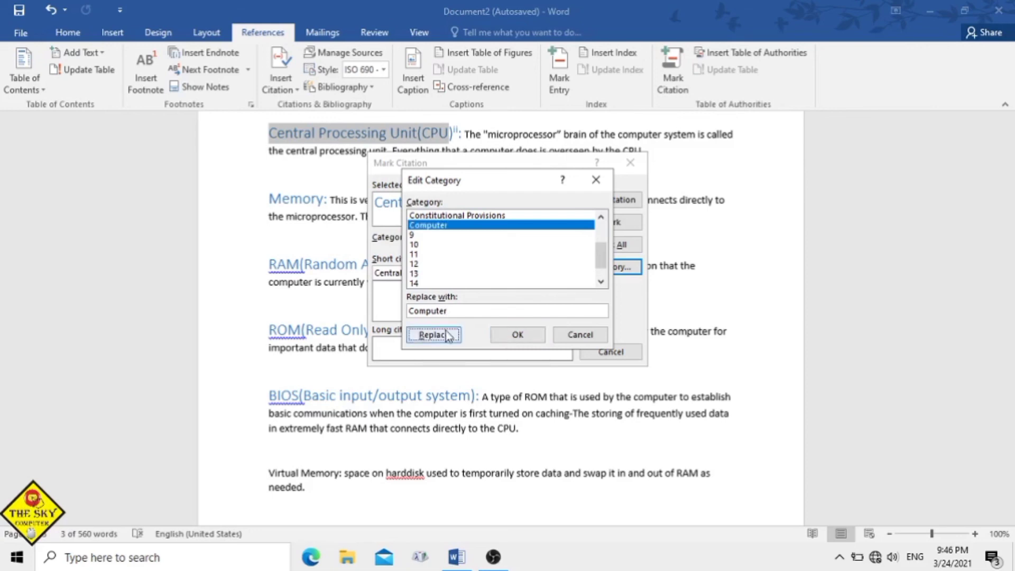
# Replace citation category 9 with the name "Memory" and accept the category changes
pyautogui.click(416, 236)
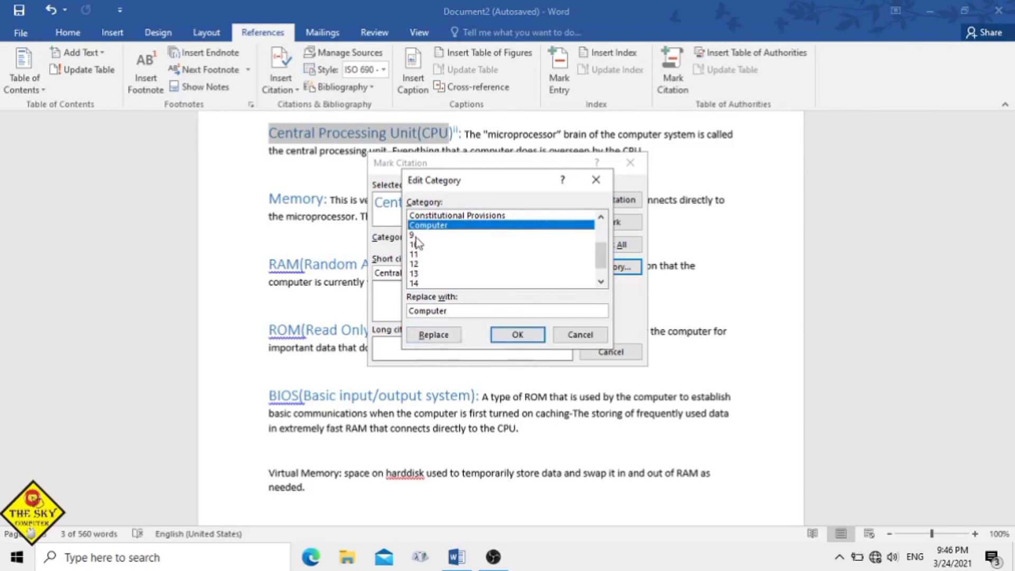
pyautogui.click(417, 236)
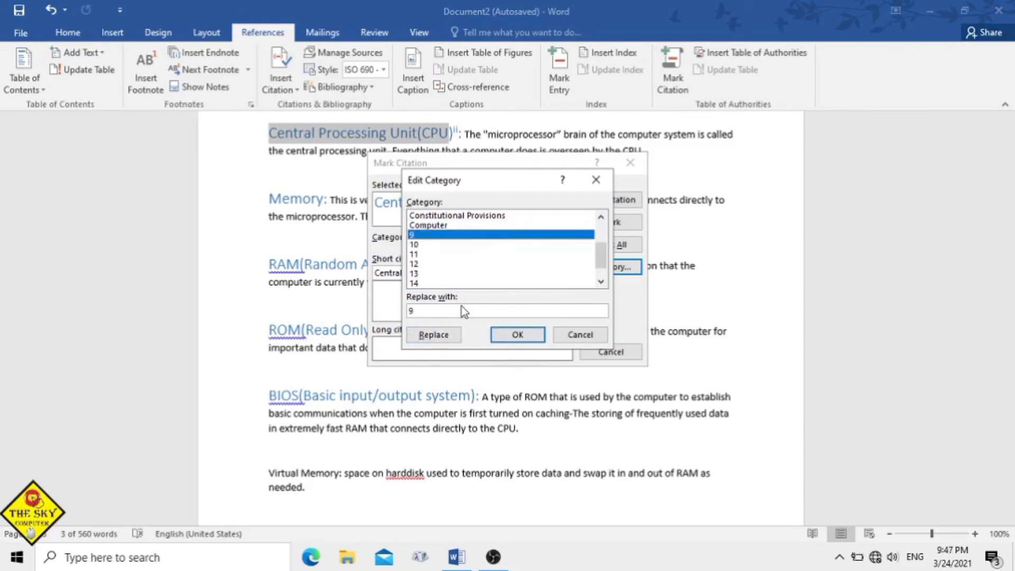
pyautogui.doubleClick(410, 311)
pyautogui.write('Memory')
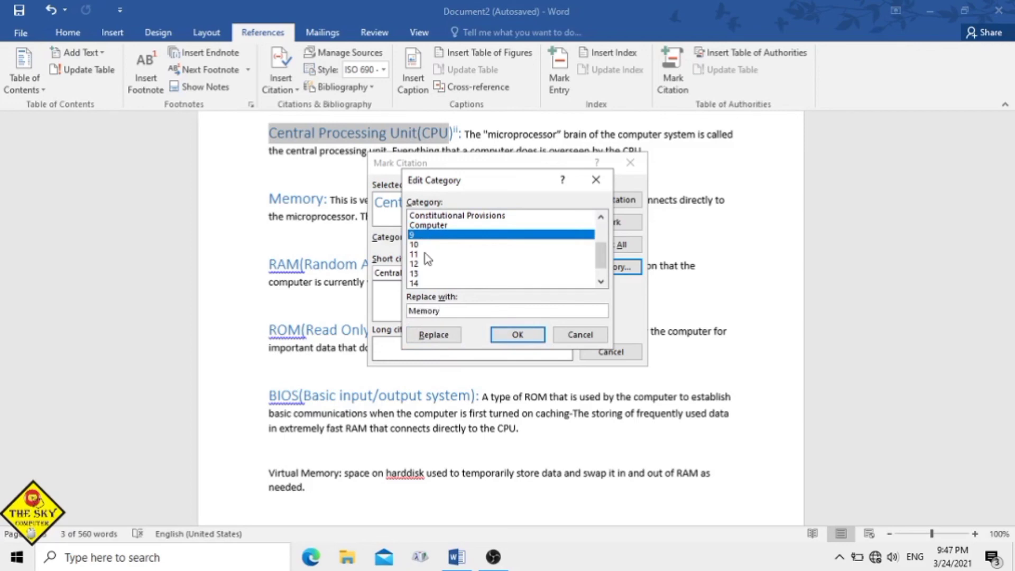
pyautogui.click(439, 335)
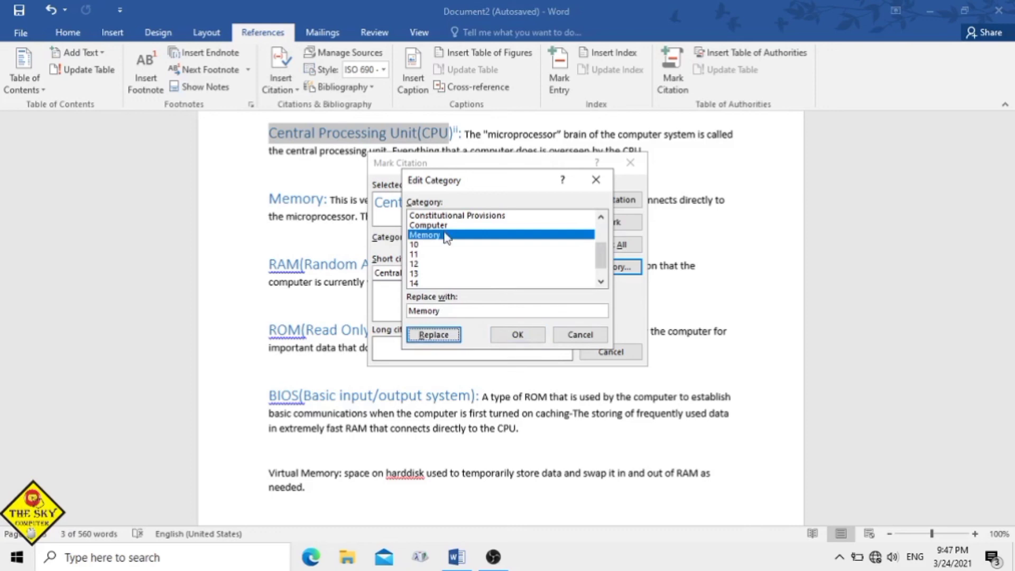
pyautogui.click(508, 335)
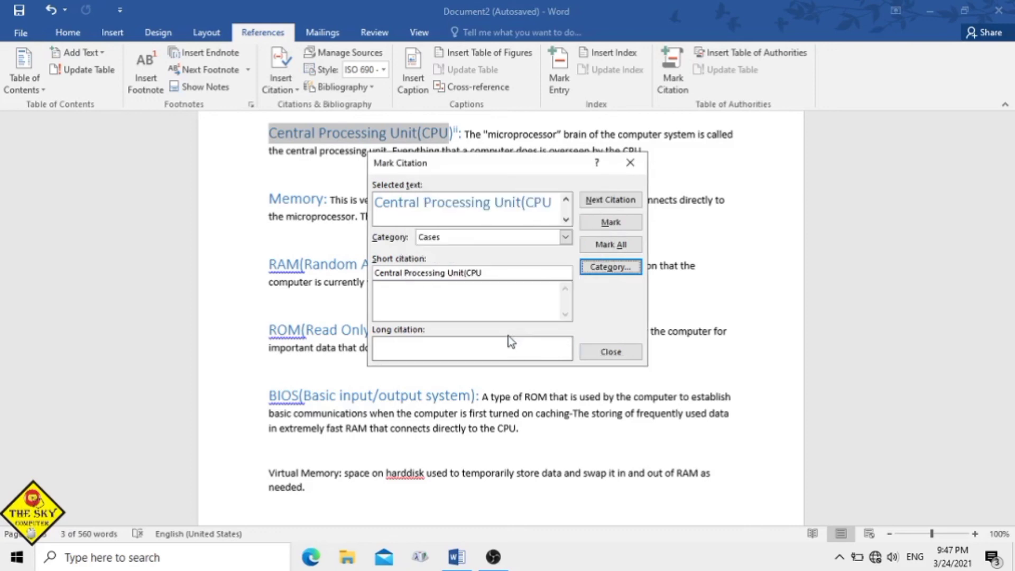
# Mark the selected "Central Processing Unit(CPU" text as a citation in the Computer category
pyautogui.click(549, 239)
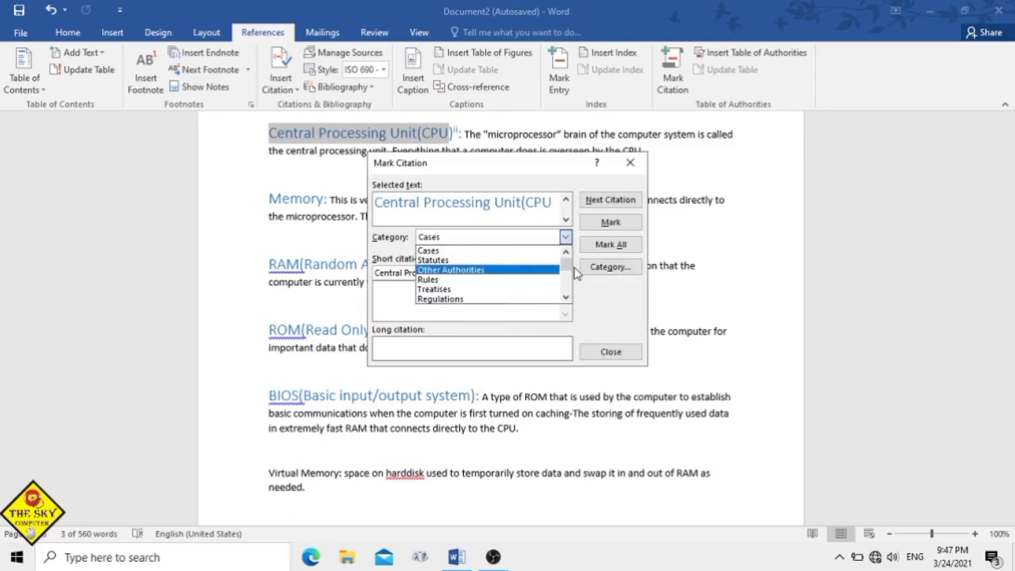
pyautogui.click(568, 298)
pyautogui.click(568, 298)
pyautogui.click(567, 298)
pyautogui.click(567, 297)
pyautogui.click(567, 298)
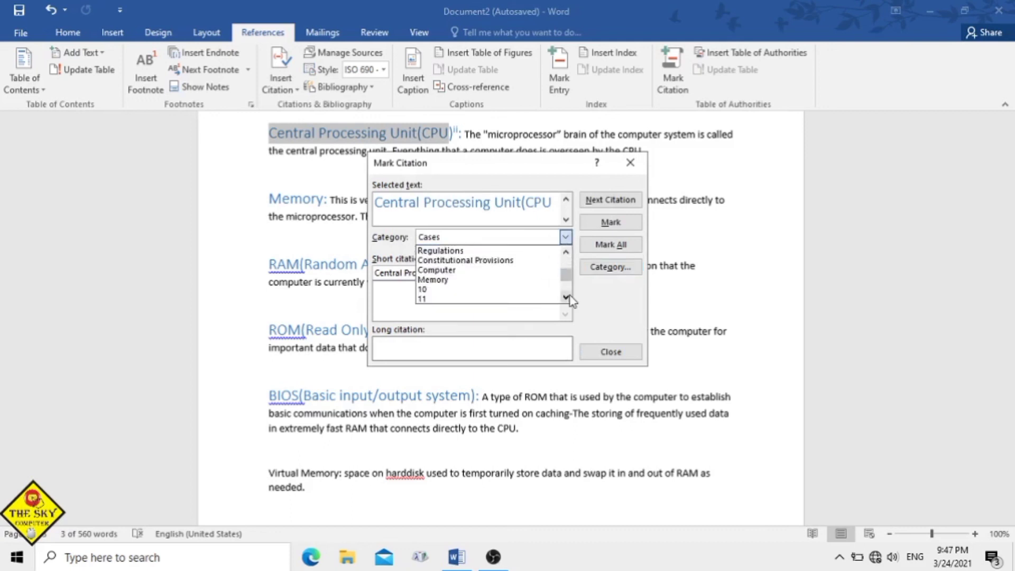
pyautogui.click(455, 271)
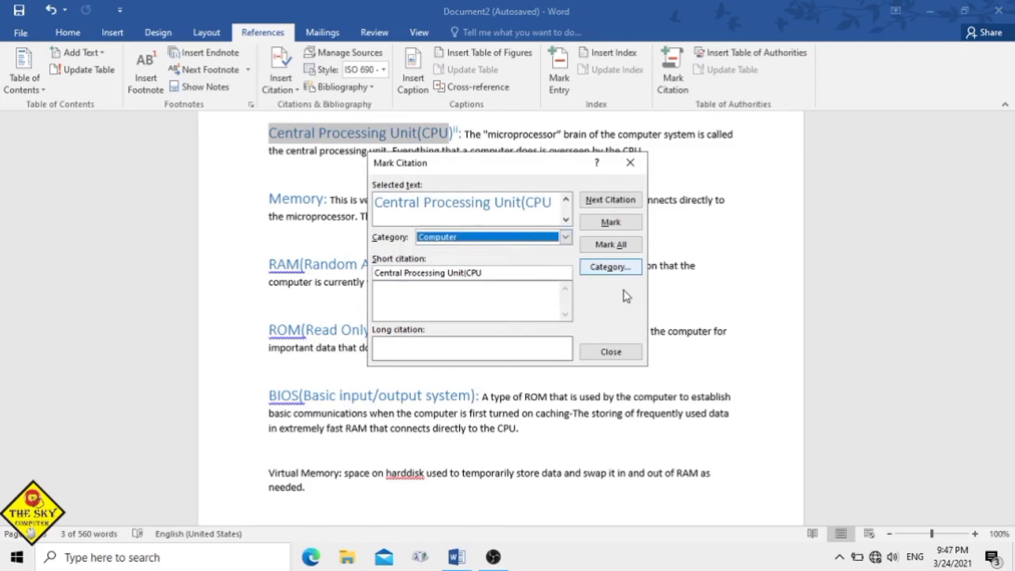
pyautogui.click(612, 222)
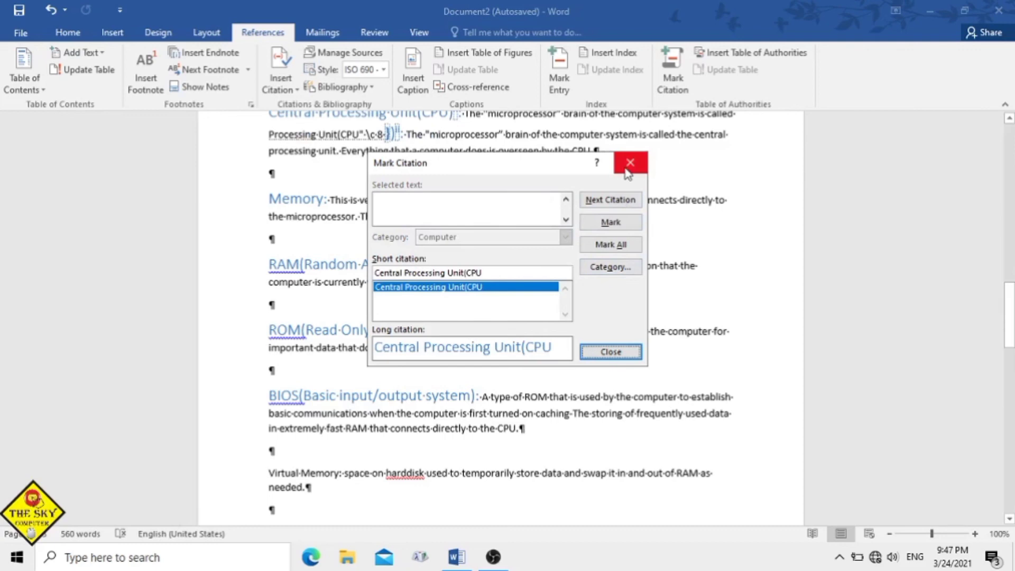
pyautogui.click(630, 163)
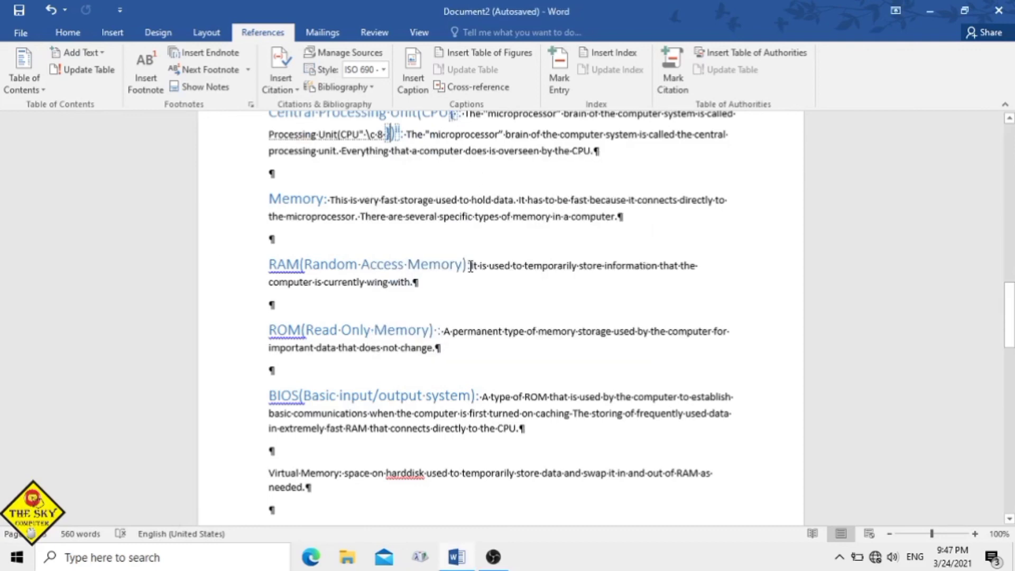
# Mark the "RAM(Random Access Memory):" heading as a citation in the Memory category
pyautogui.moveTo(470, 266); pyautogui.dragTo(281, 264)
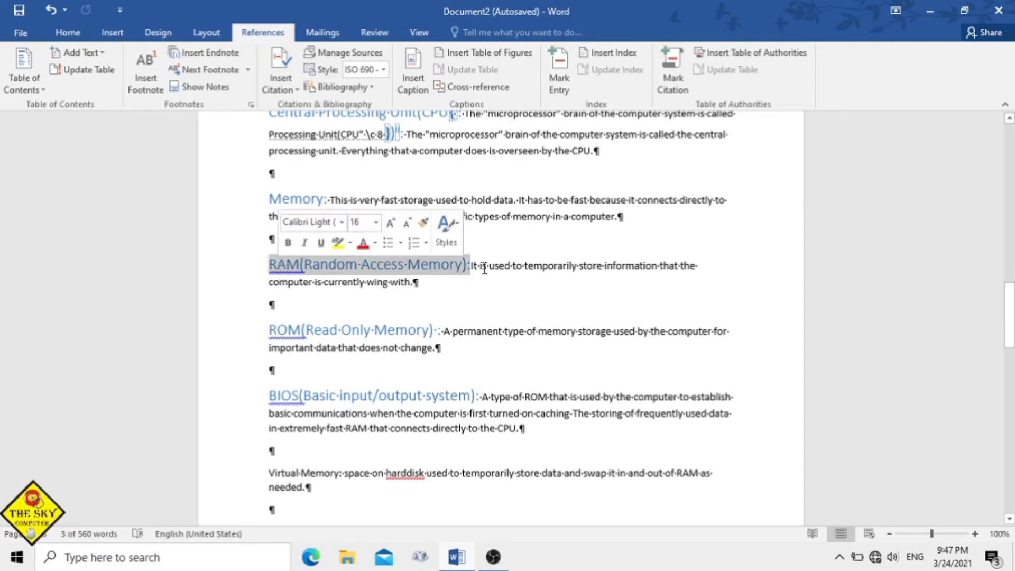
pyautogui.click(674, 81)
pyautogui.click(564, 239)
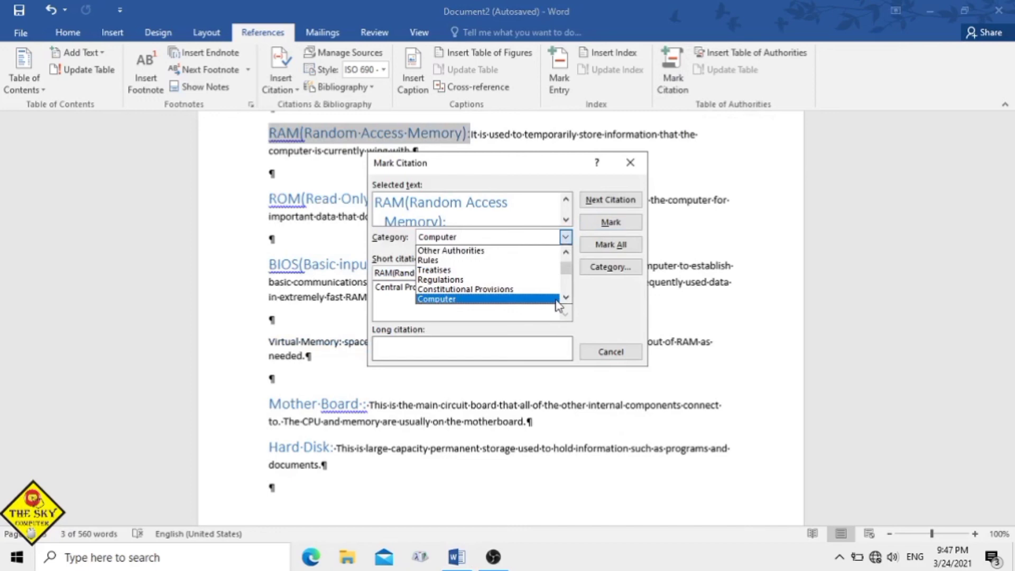
pyautogui.scroll(-1, 553, 298)
pyautogui.click(496, 281)
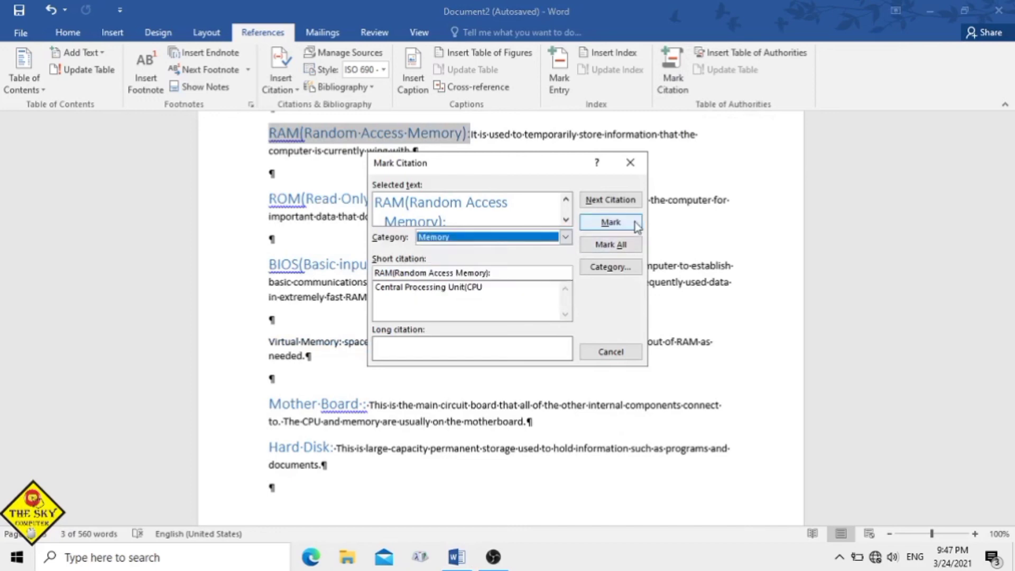
pyautogui.click(611, 223)
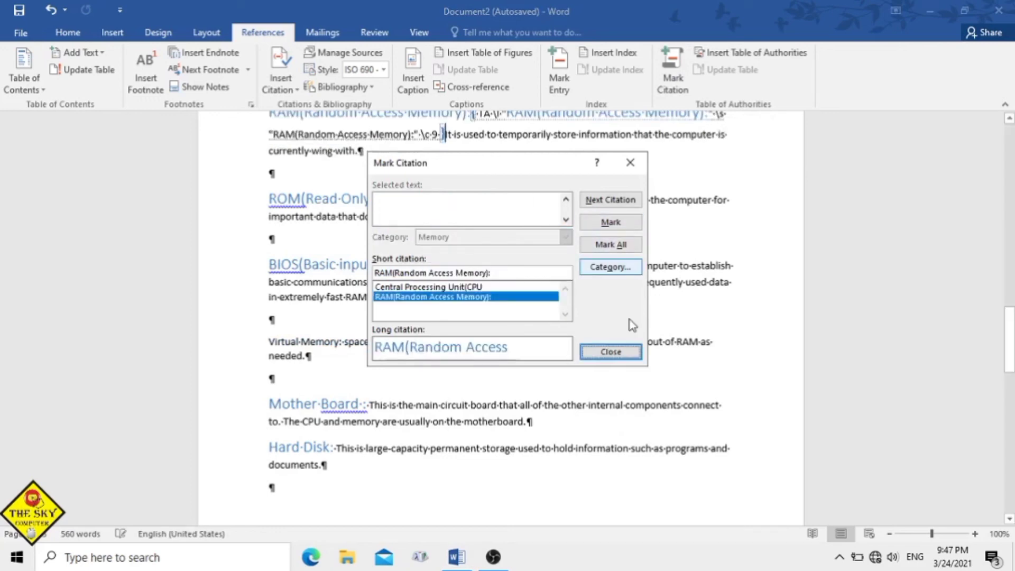
pyautogui.click(610, 351)
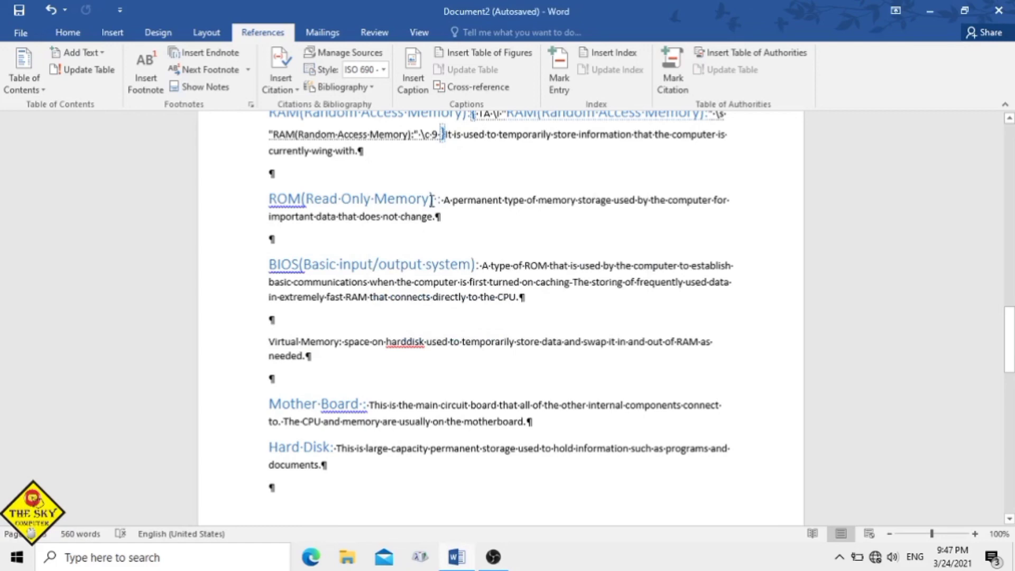
# Mark the "ROM(Read Only Memory)" heading as a citation in the Memory category
pyautogui.moveTo(269, 200); pyautogui.dragTo(436, 200)
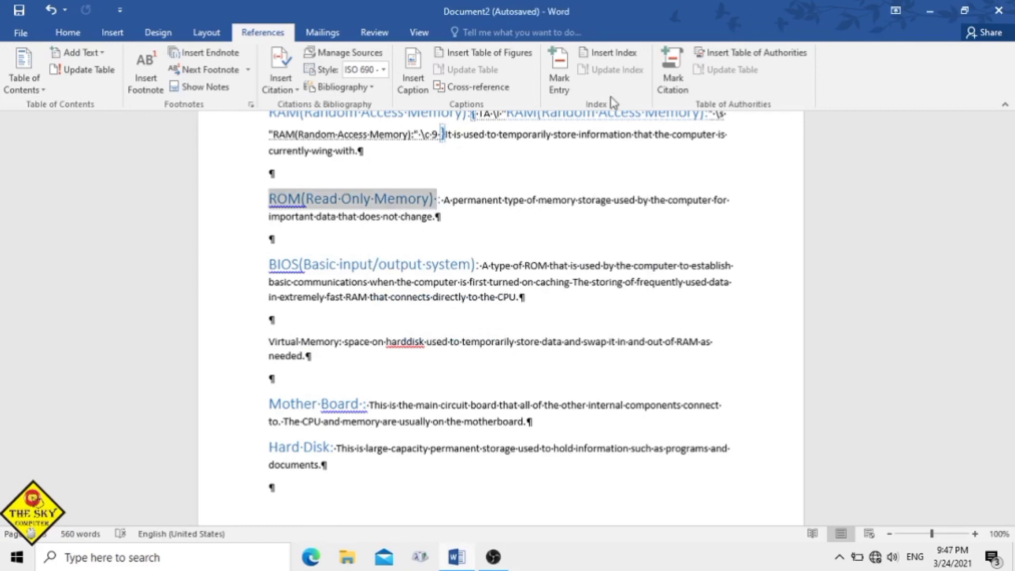
pyautogui.hotkey('alt', 'shift', 'i')
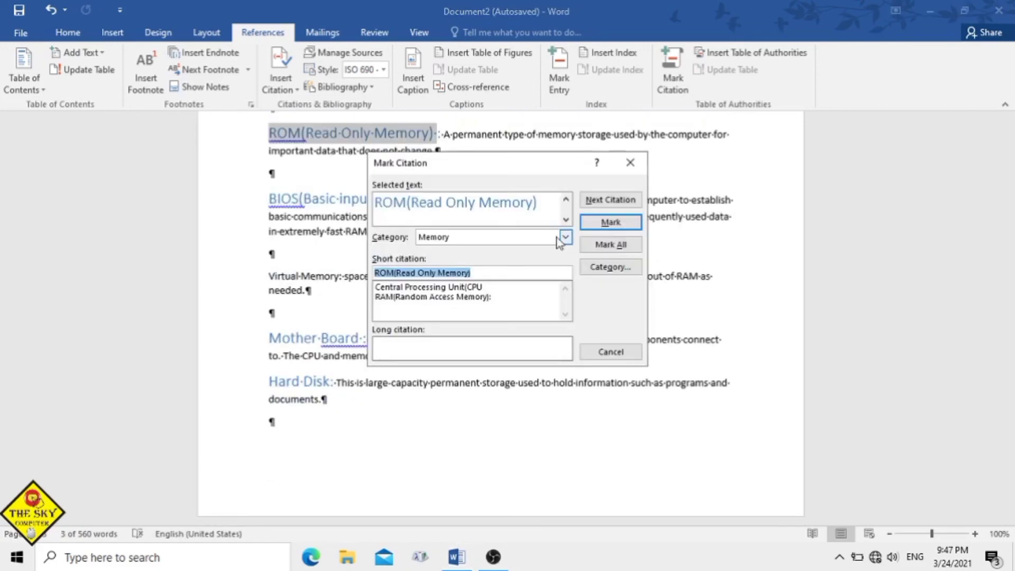
pyautogui.click(614, 222)
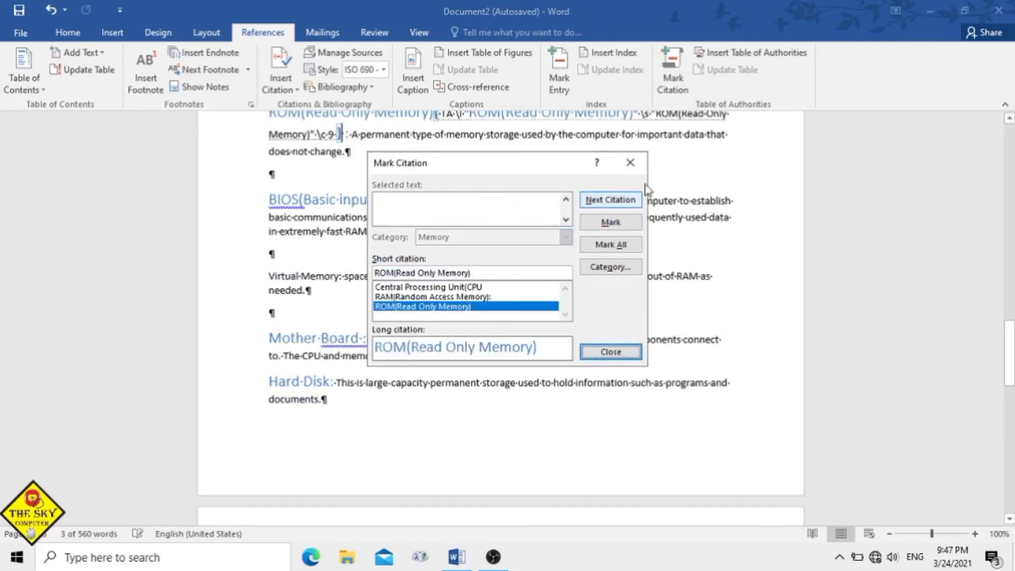
pyautogui.click(641, 162)
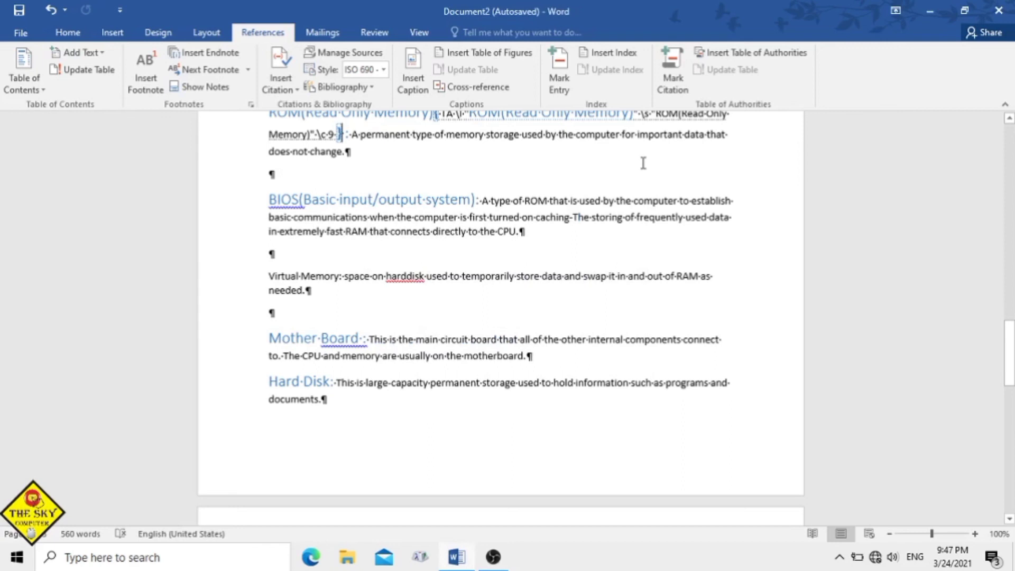
# Mark the "BIOS(Basic input/output system):" heading as a citation in the Computer category
pyautogui.click(478, 201)
pyautogui.click(290, 217)
pyautogui.moveTo(269, 200); pyautogui.dragTo(468, 199)
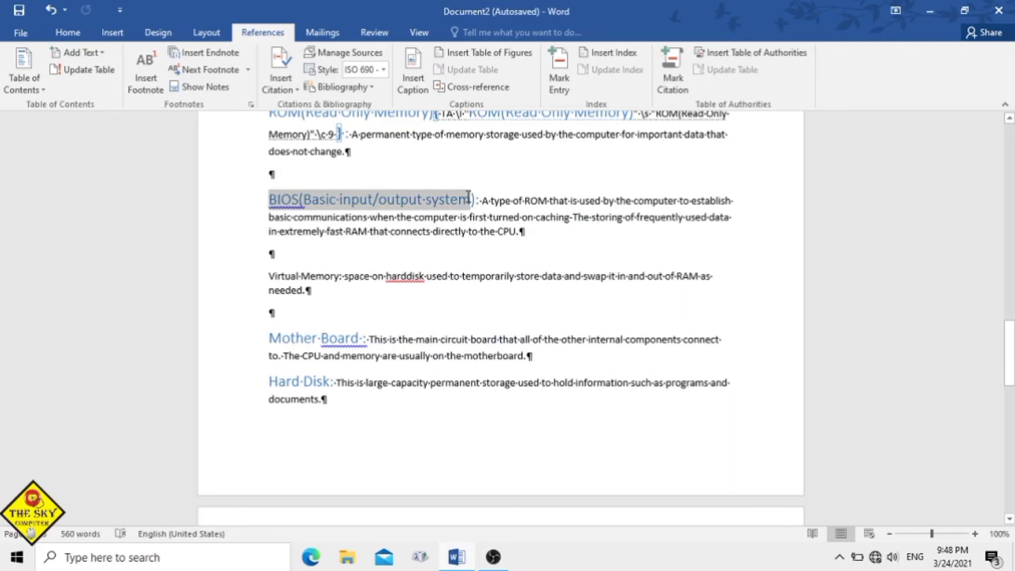
pyautogui.click(565, 237)
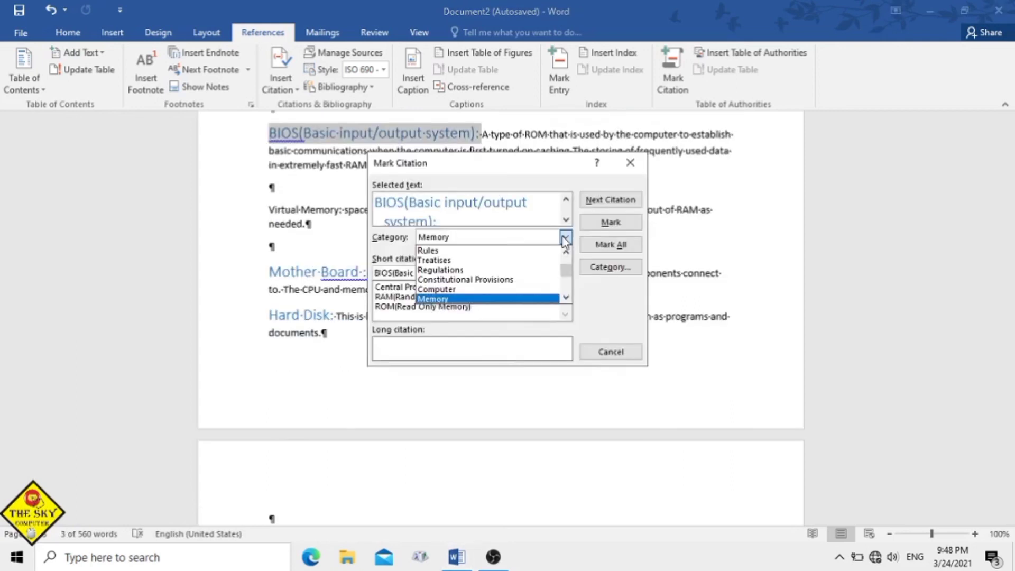
pyautogui.click(535, 289)
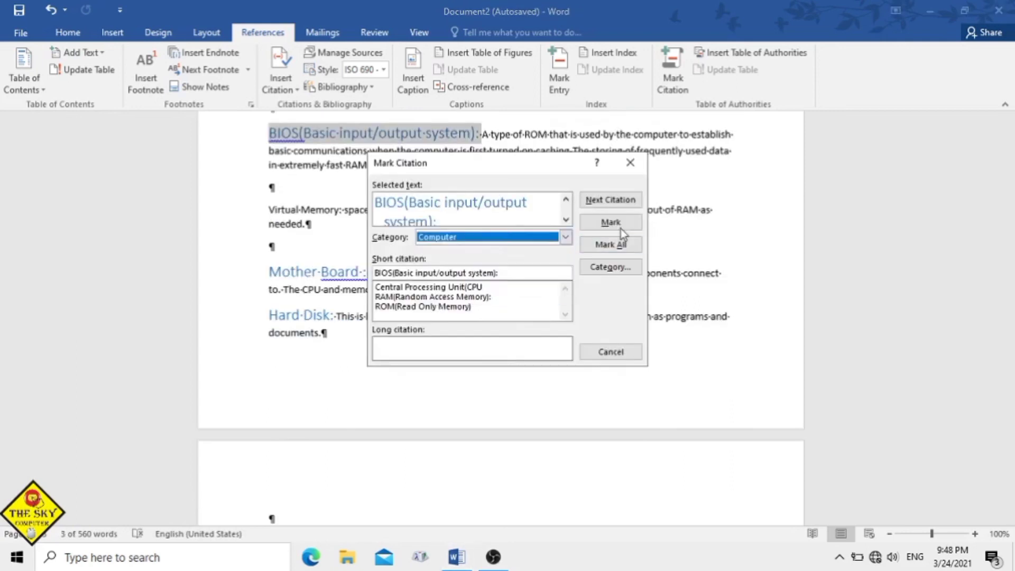
pyautogui.click(611, 223)
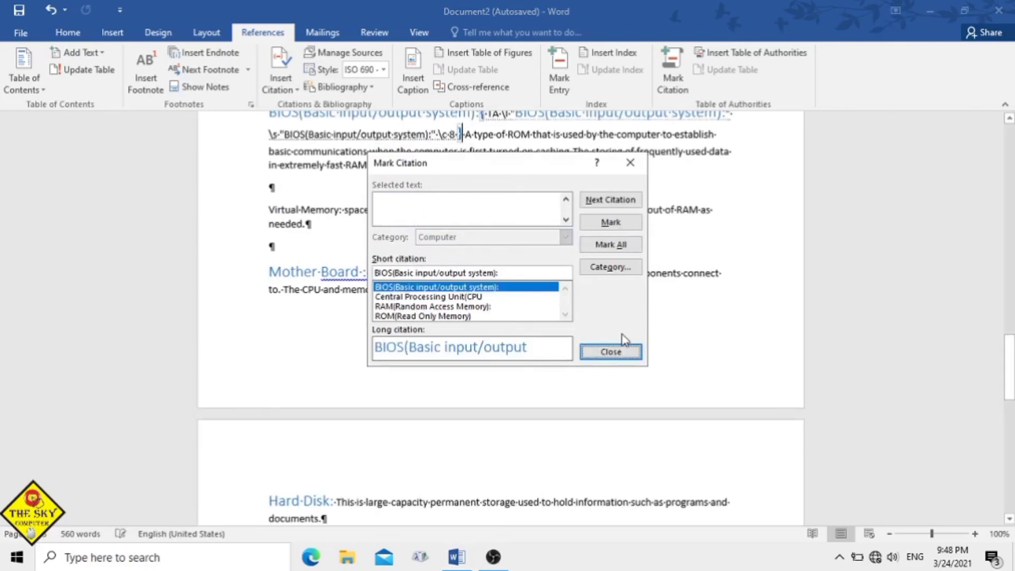
pyautogui.click(611, 351)
# Mark the "Mother Board :" heading as a citation in the Computer category
pyautogui.moveTo(268, 272); pyautogui.dragTo(368, 271)
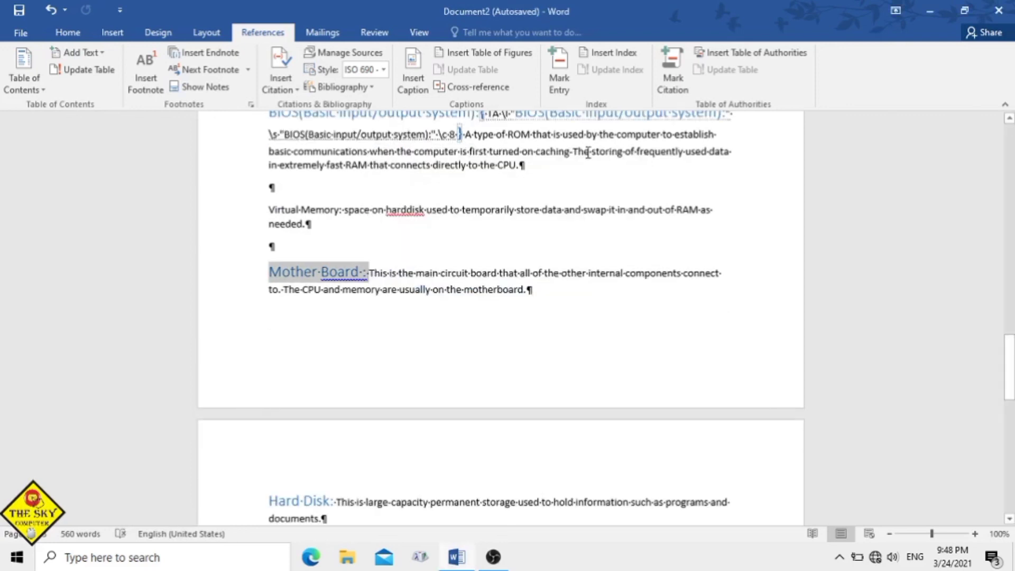
pyautogui.click(686, 76)
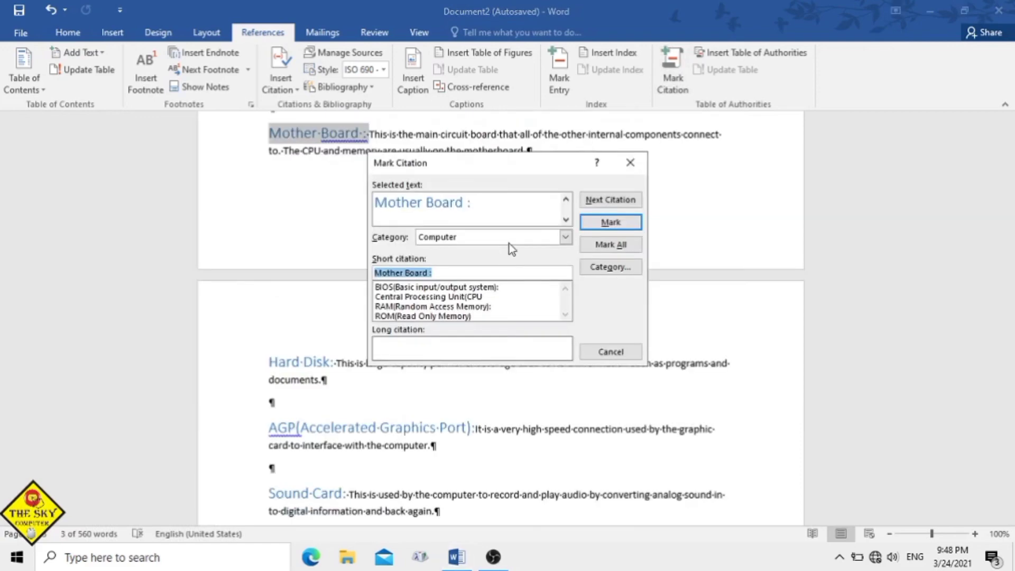
pyautogui.click(509, 244)
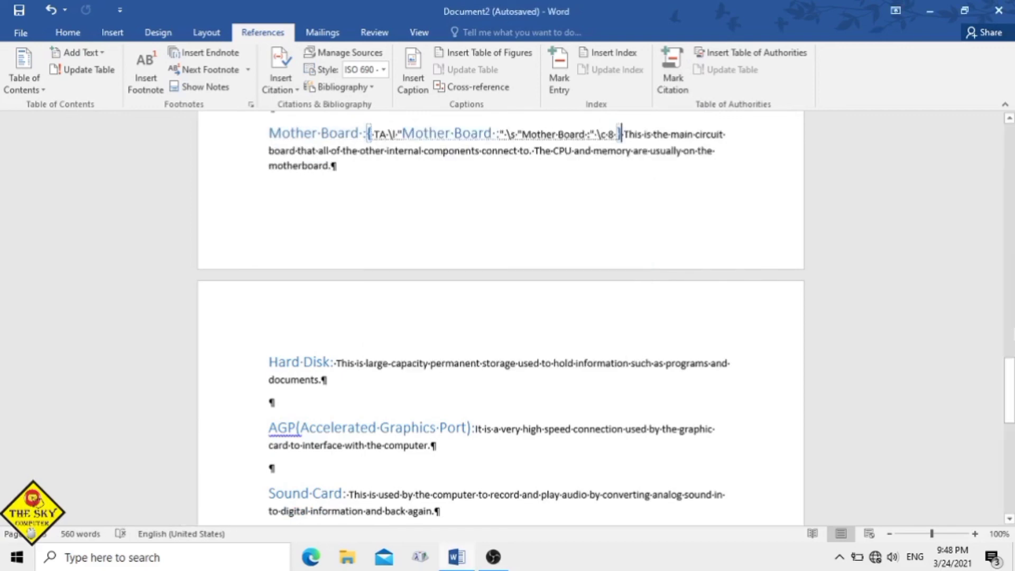
# Add several blank lines below the "Cpu" endnote at the end of the document
pyautogui.moveTo(1009, 391); pyautogui.dragTo(1009, 446)
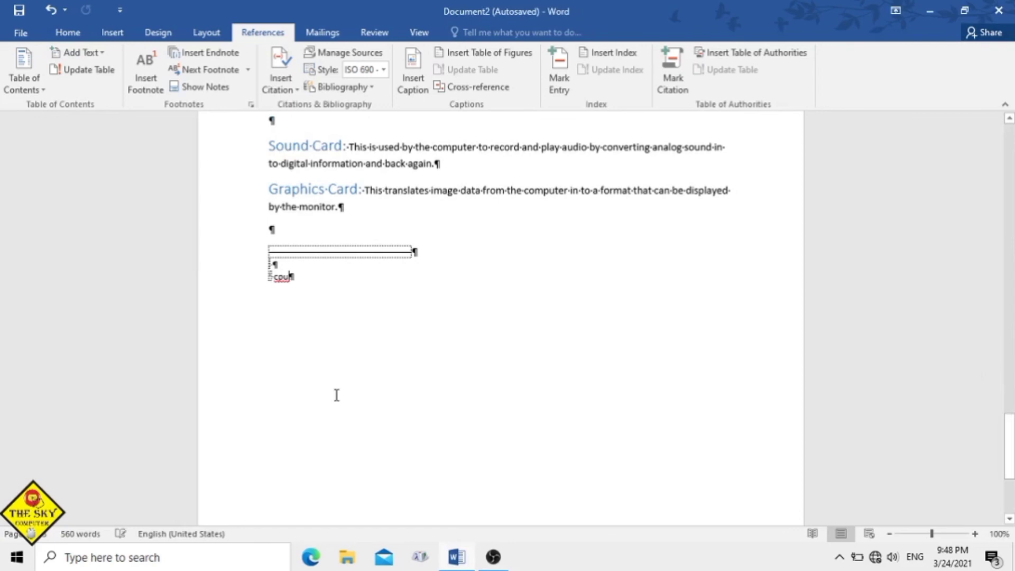
pyautogui.press('Return')
pyautogui.press('Return')
pyautogui.press('Return')
pyautogui.press('Return')
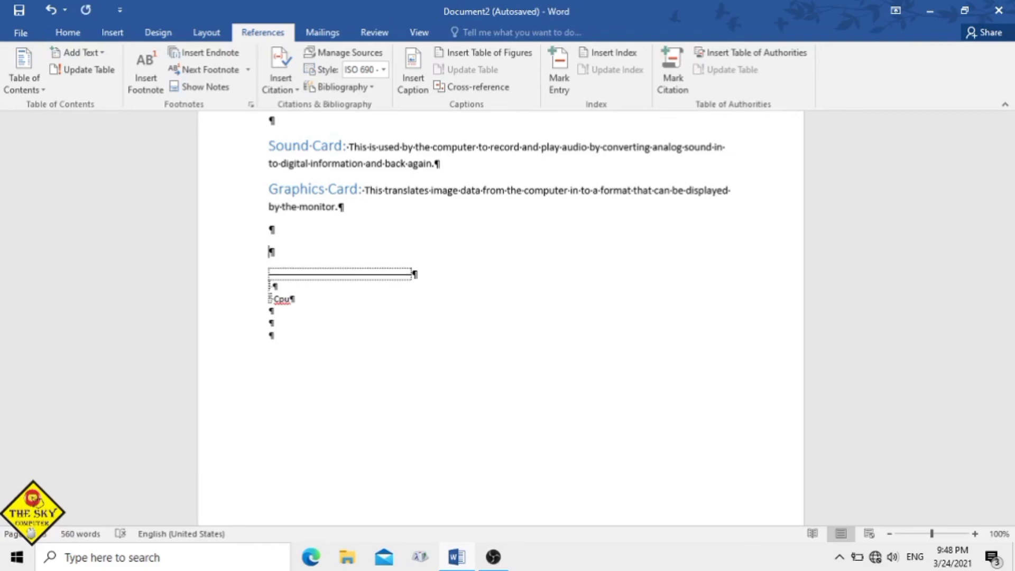
pyautogui.press('Down')
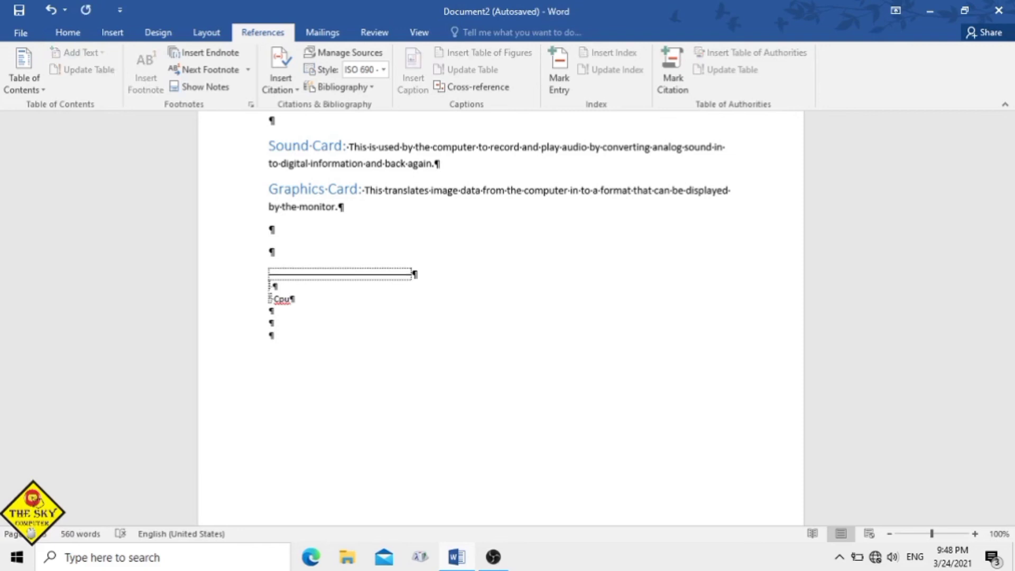
pyautogui.press('Return')
pyautogui.press('Return')
pyautogui.press('Return')
pyautogui.press('Return')
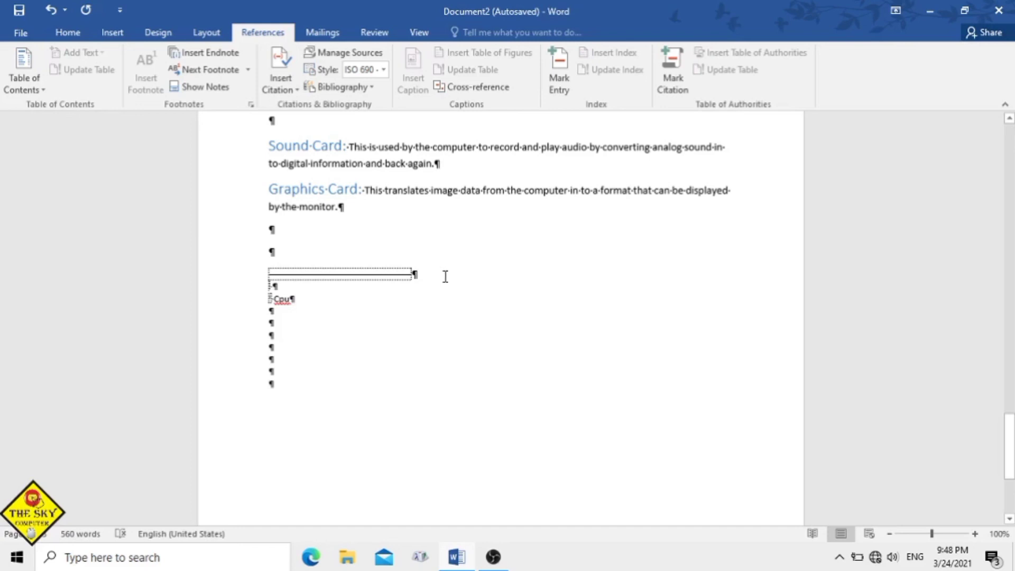
# Insert six more blank lines between the Graphics Card paragraph and the endnote separator
pyautogui.click(351, 206)
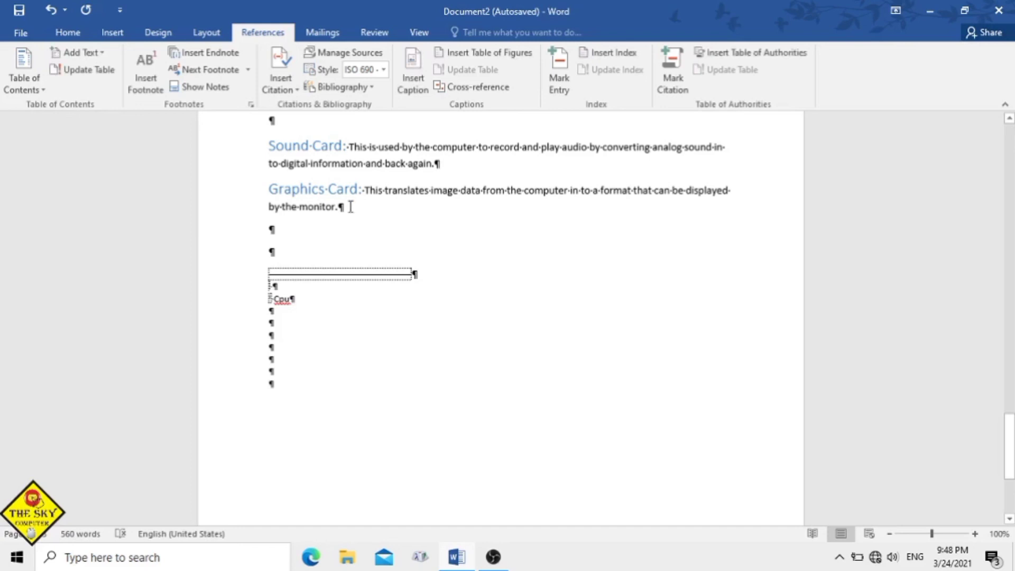
pyautogui.press('Return')
pyautogui.press('Return')
pyautogui.press('Return')
pyautogui.press('Return')
pyautogui.press('Return')
pyautogui.press('Return')
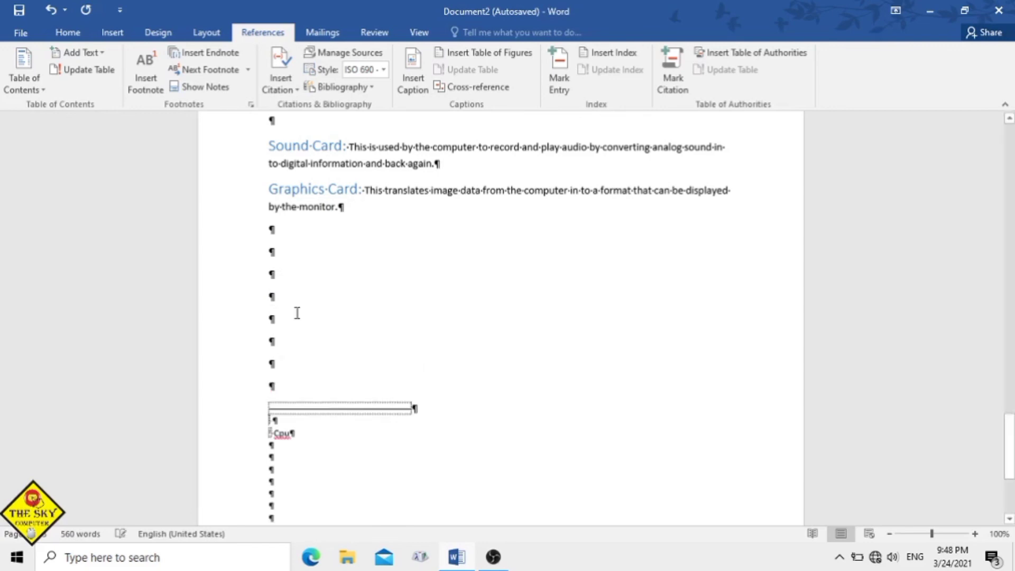
# Place the cursor on the third blank line below the Graphics Card paragraph and hide the formatting marks
pyautogui.click(297, 313)
pyautogui.click(273, 280)
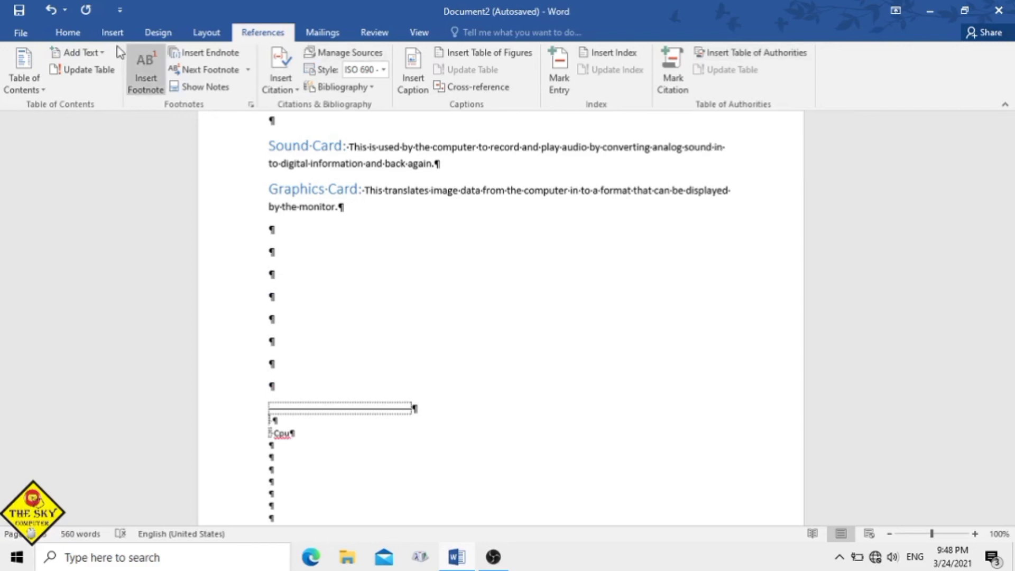
pyautogui.click(71, 33)
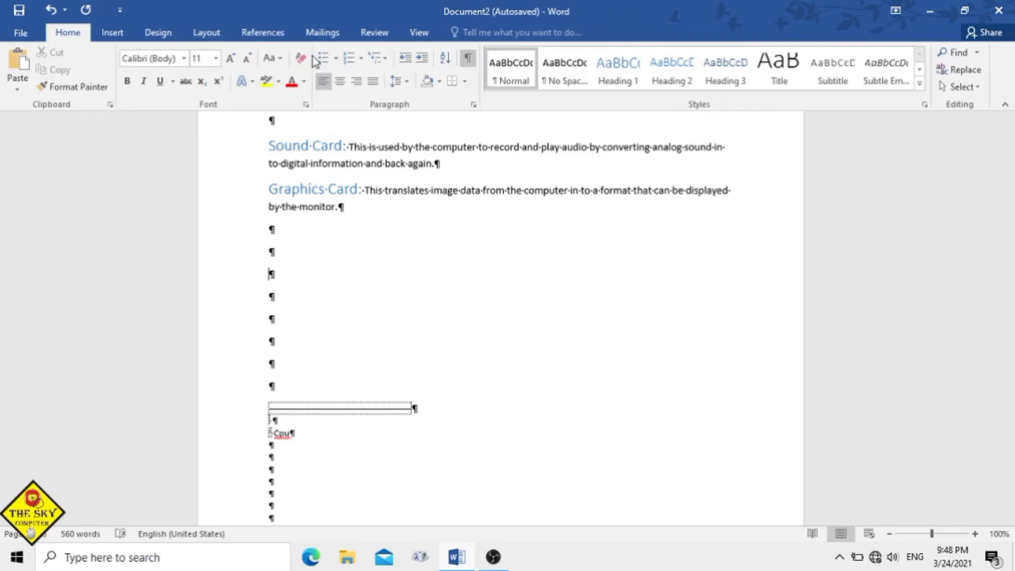
pyautogui.click(467, 57)
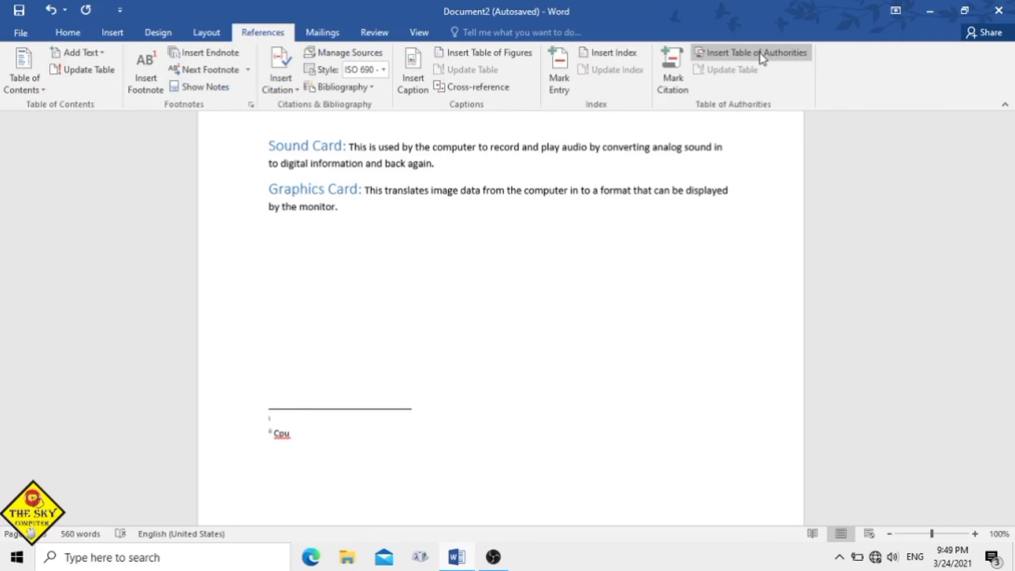
# Insert a table of authorities for all categories, using passim, original formatting, a dotted tab leader and the template format
pyautogui.click(759, 53)
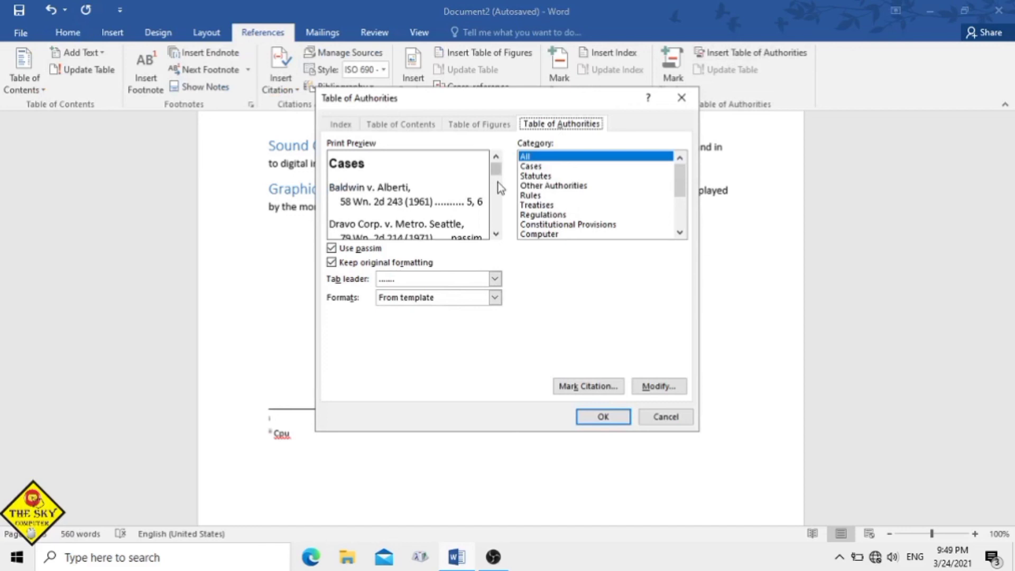
pyautogui.click(497, 169)
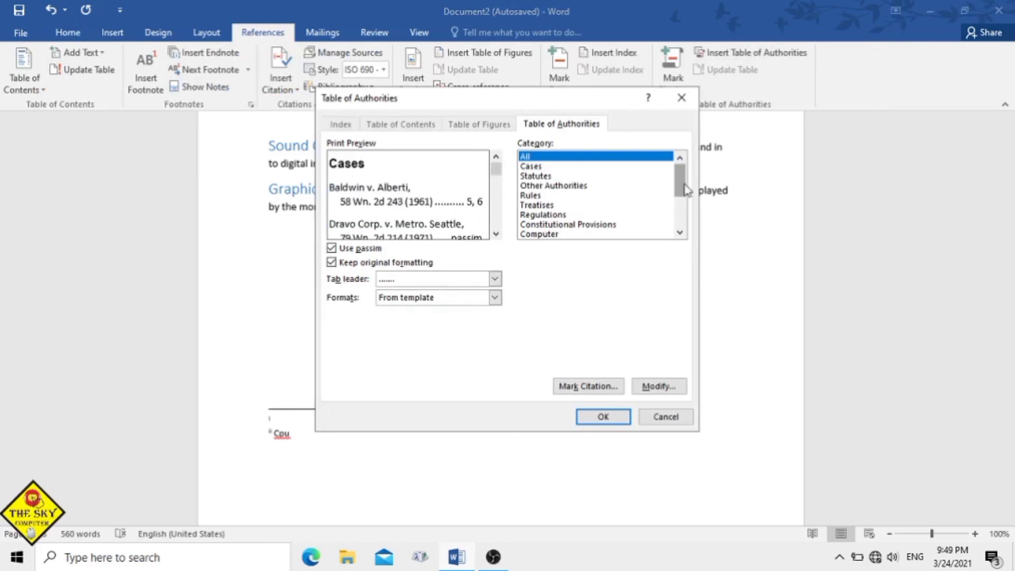
pyautogui.moveTo(685, 191); pyautogui.dragTo(612, 204)
pyautogui.moveTo(680, 196); pyautogui.dragTo(679, 161)
pyautogui.click(603, 417)
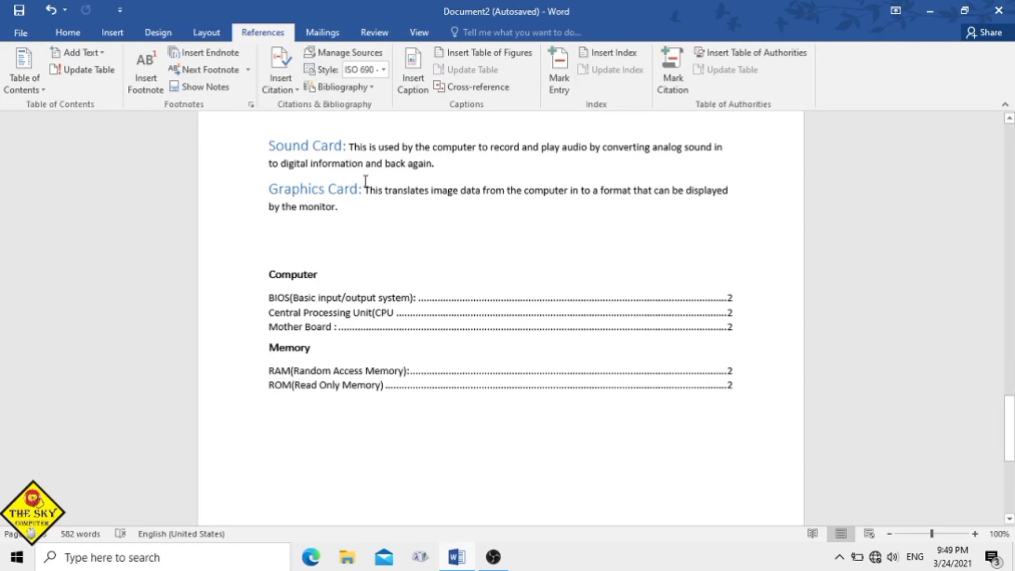
# Mark the "Graphics Card:" heading as a citation in the Computer category and hide the formatting marks
pyautogui.moveTo(364, 190); pyautogui.dragTo(228, 181)
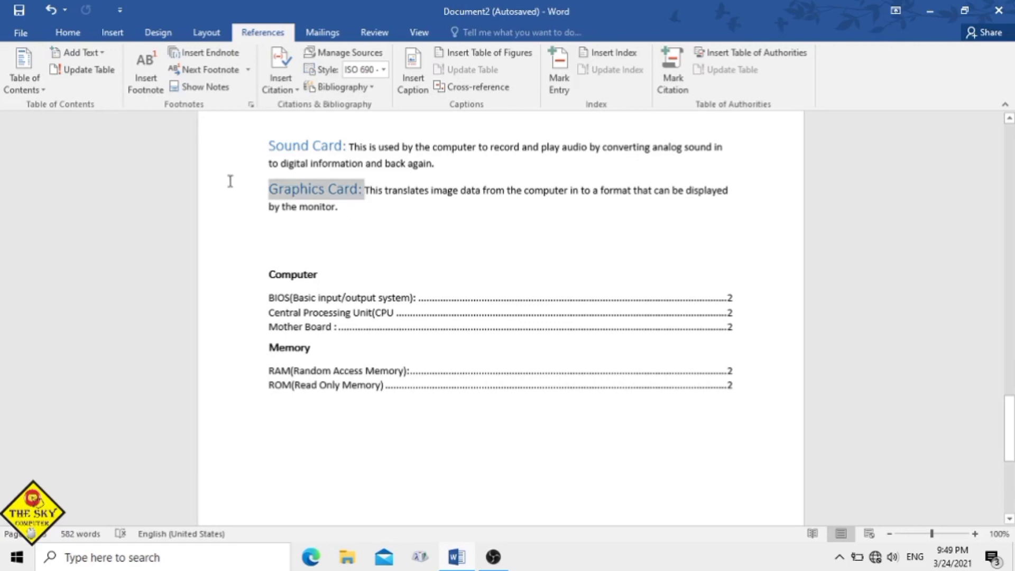
pyautogui.click(683, 71)
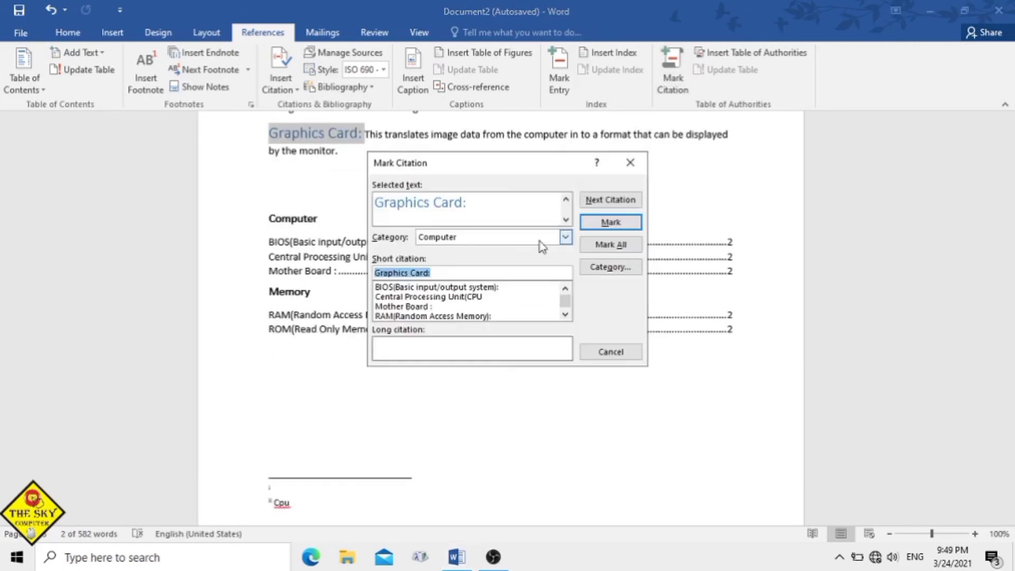
pyautogui.click(606, 225)
pyautogui.click(632, 164)
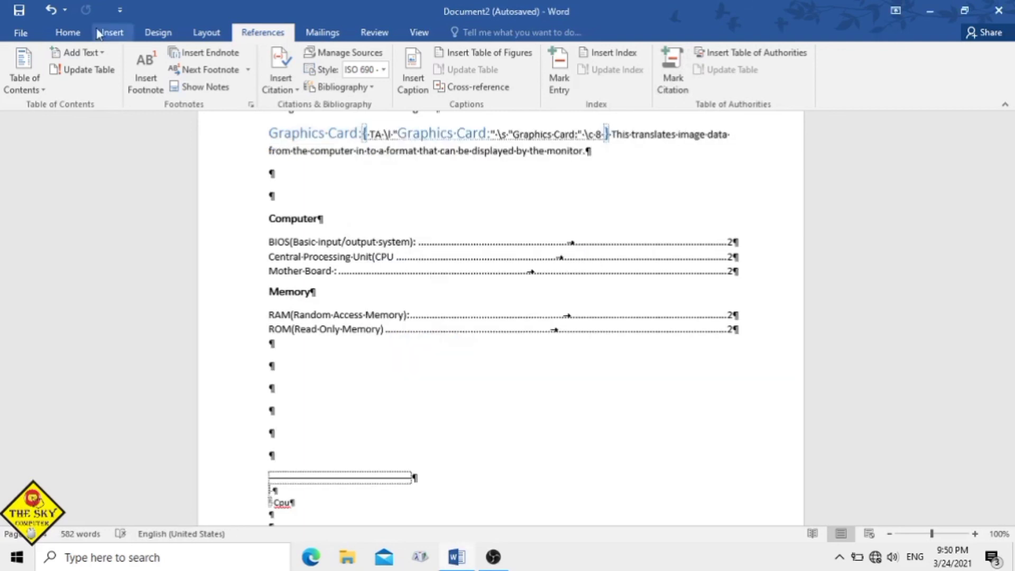
pyautogui.click(68, 32)
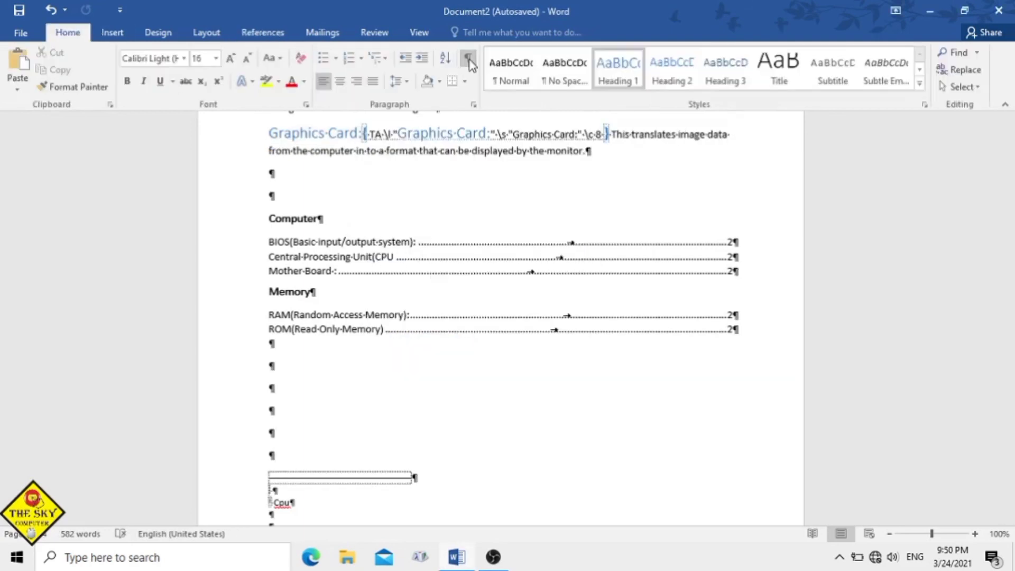
pyautogui.click(469, 60)
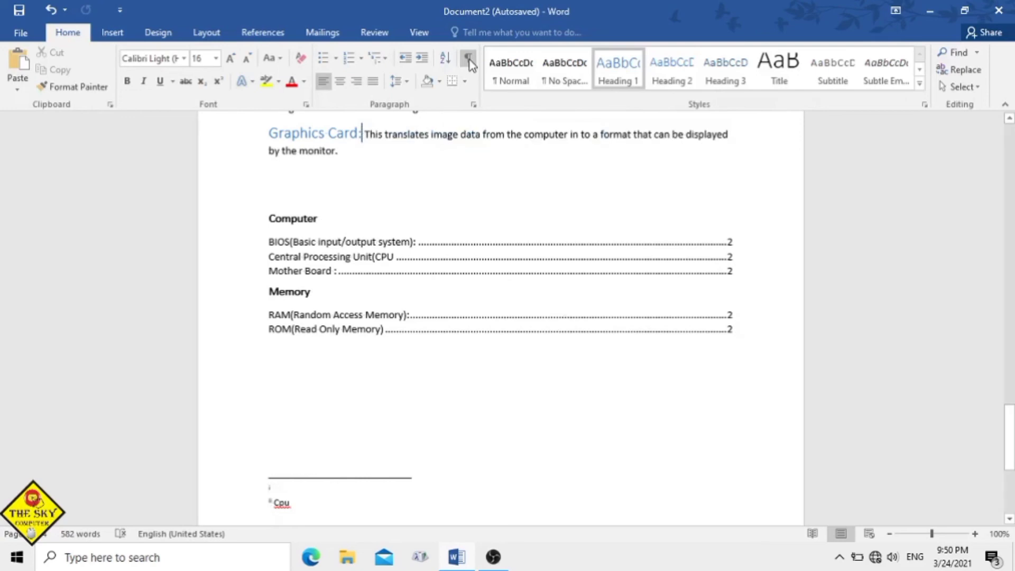
# Update the table of authorities from its Computer section to include the newly marked Graphics Card citation
pyautogui.click(327, 256)
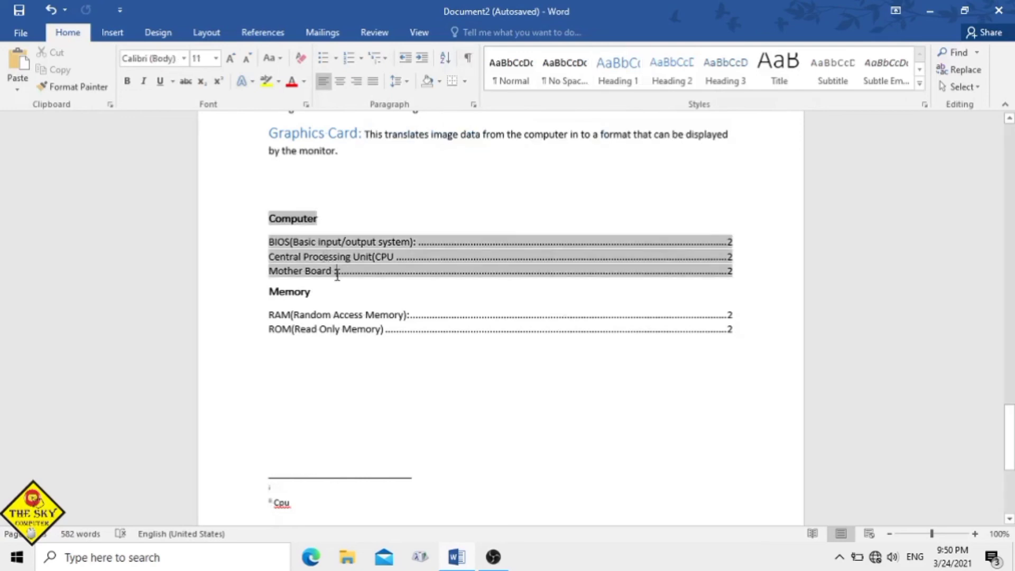
pyautogui.click(336, 272)
pyautogui.click(262, 33)
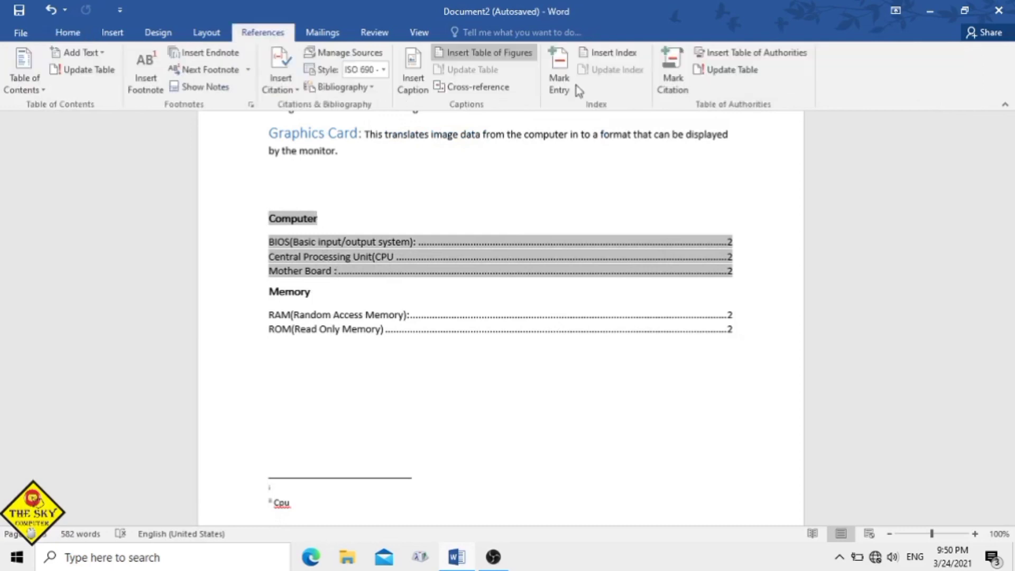
pyautogui.click(720, 72)
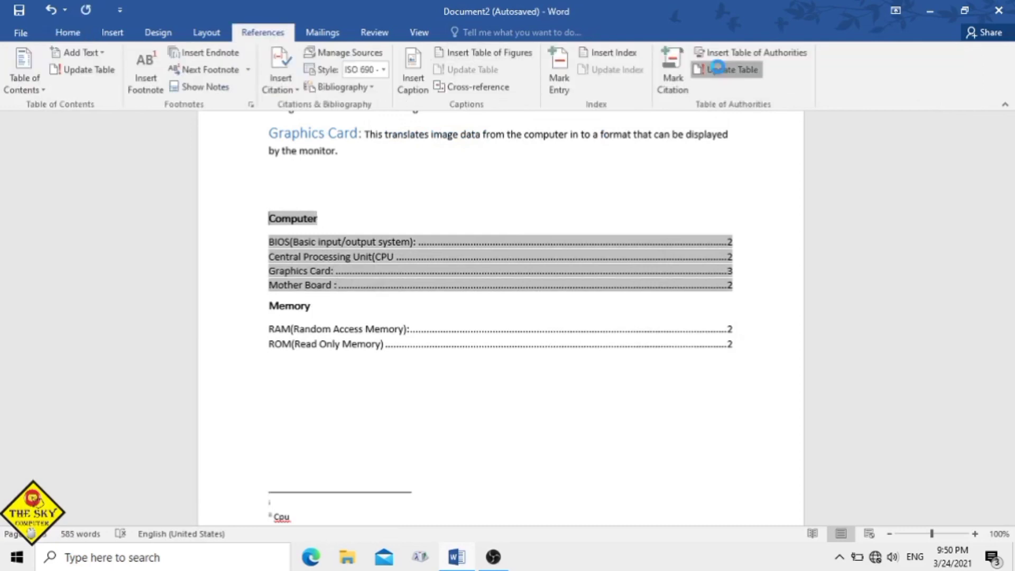
pyautogui.click(729, 343)
pyautogui.click(693, 286)
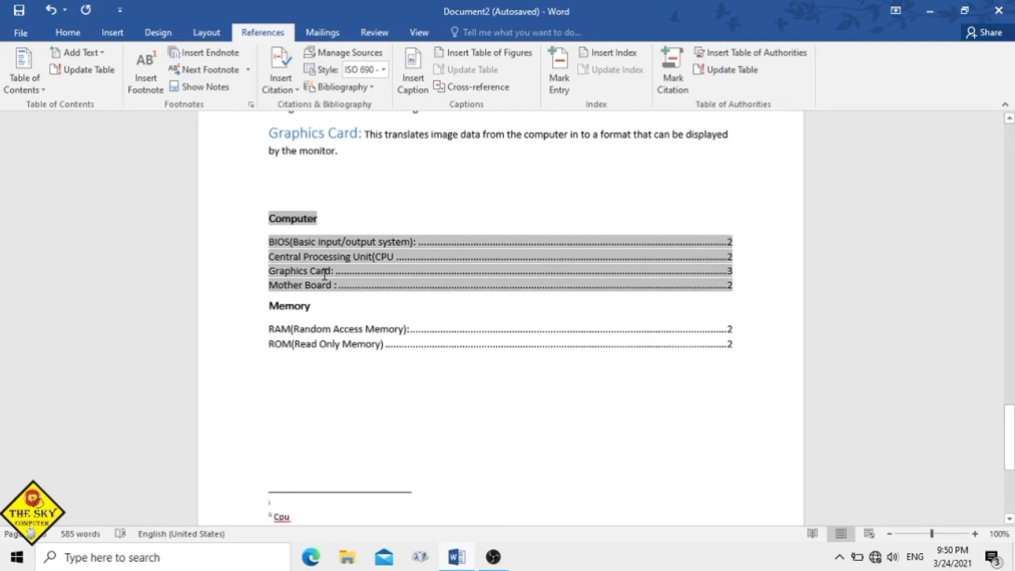
pyautogui.click(418, 223)
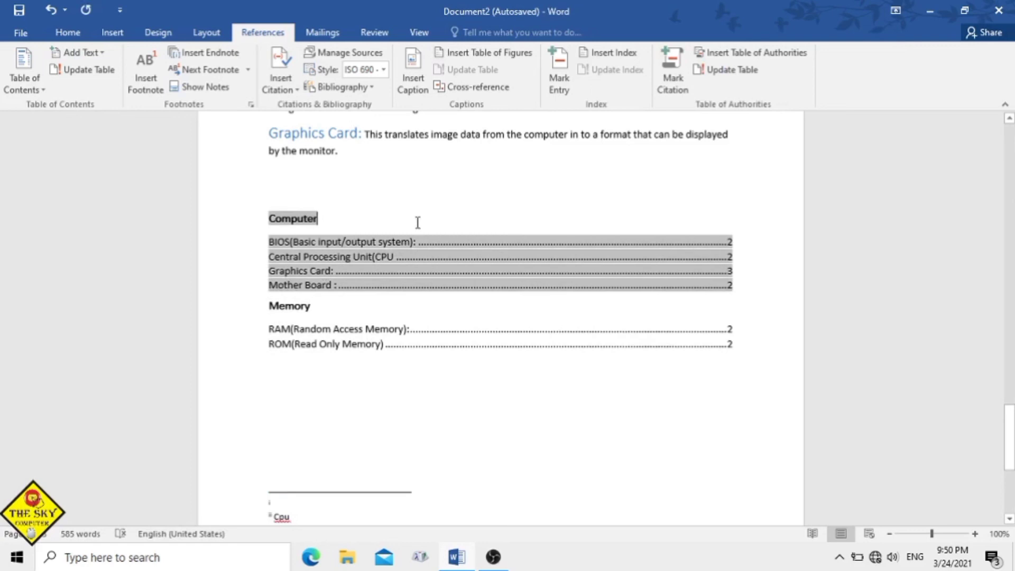